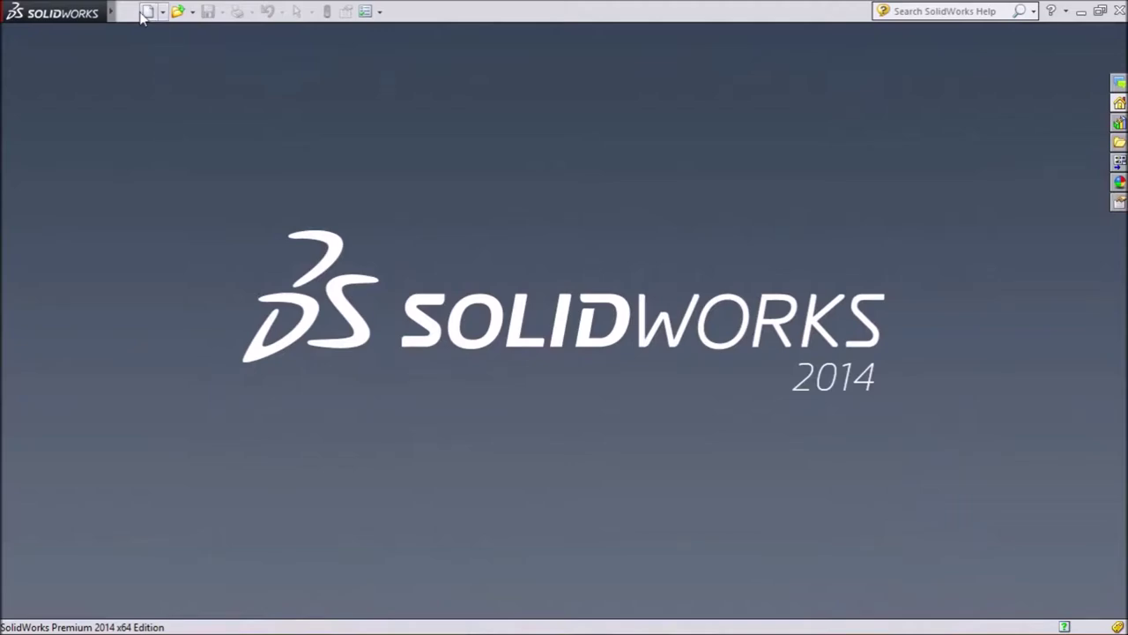
- Create a new blank Part document (Part4) from the New SolidWorks Document dialog
click(147, 11)
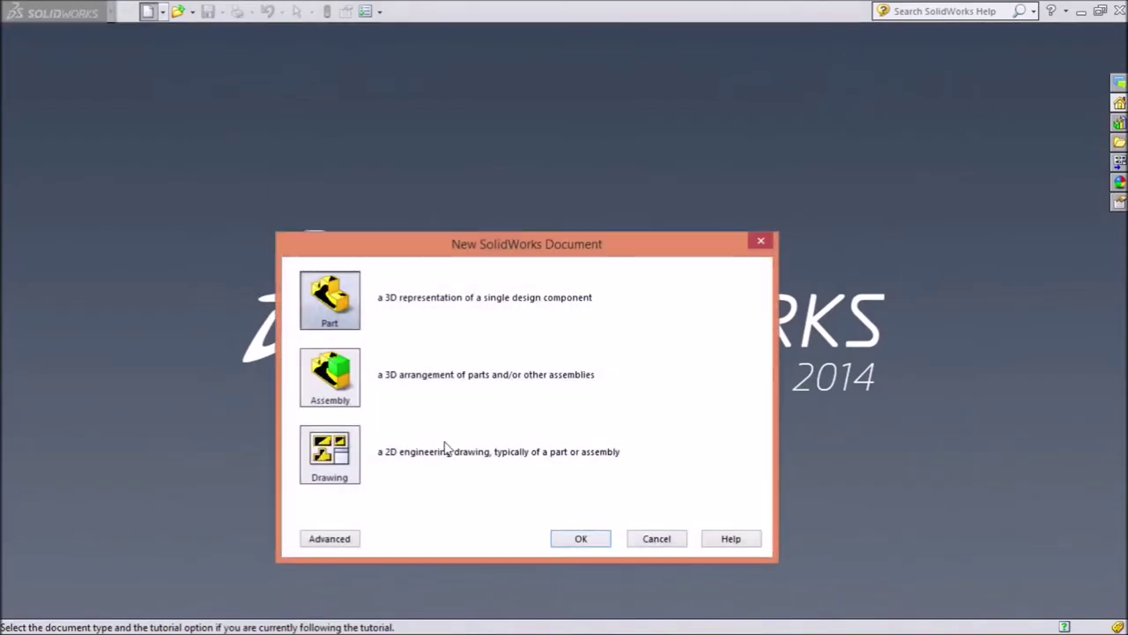
click(580, 539)
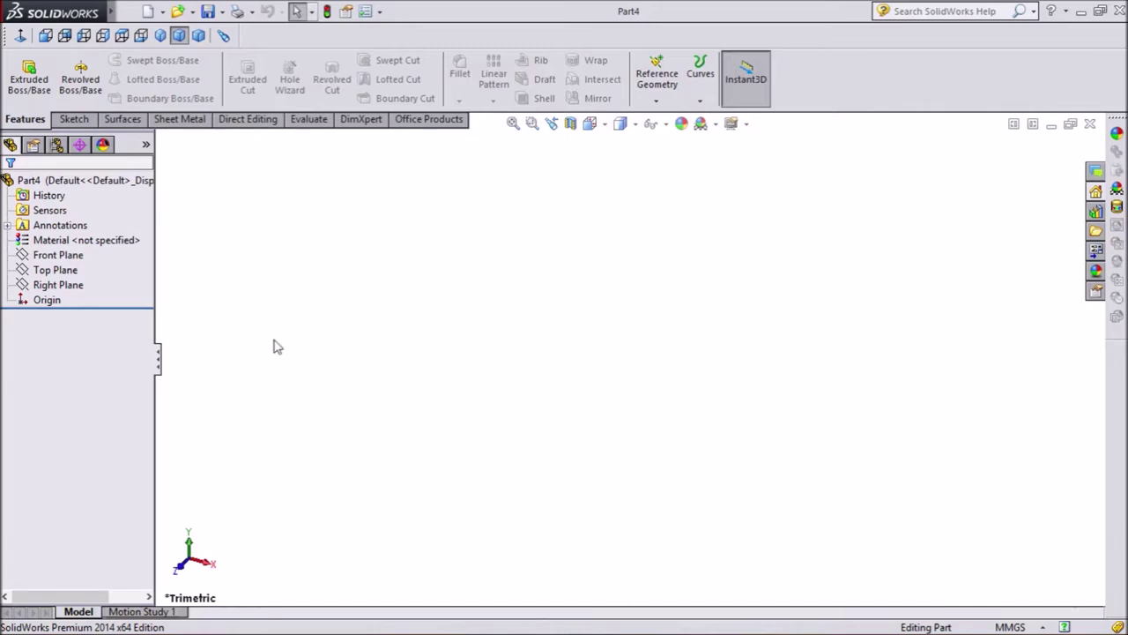
- On the Front Plane, draw the handle's tall left side upward from the origin
click(72, 255)
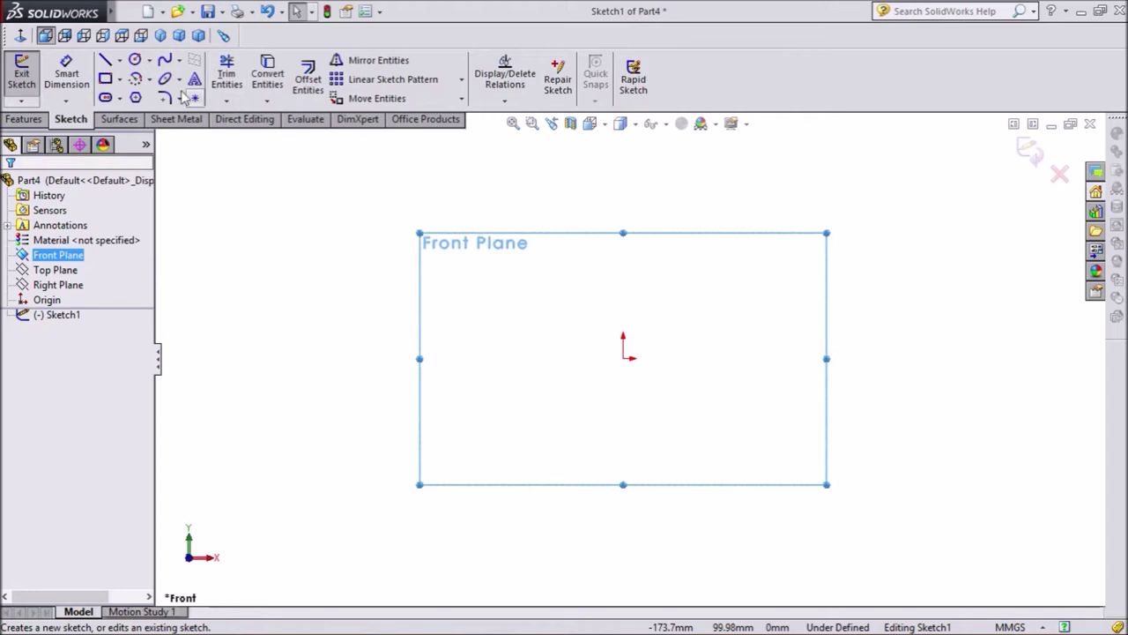
click(105, 62)
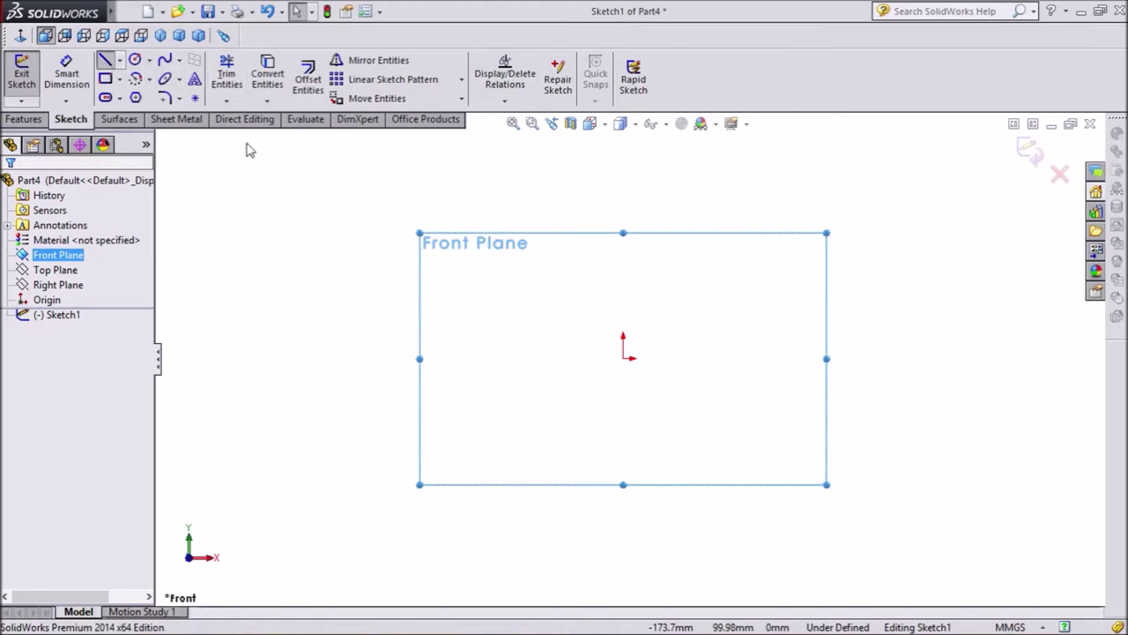
click(624, 358)
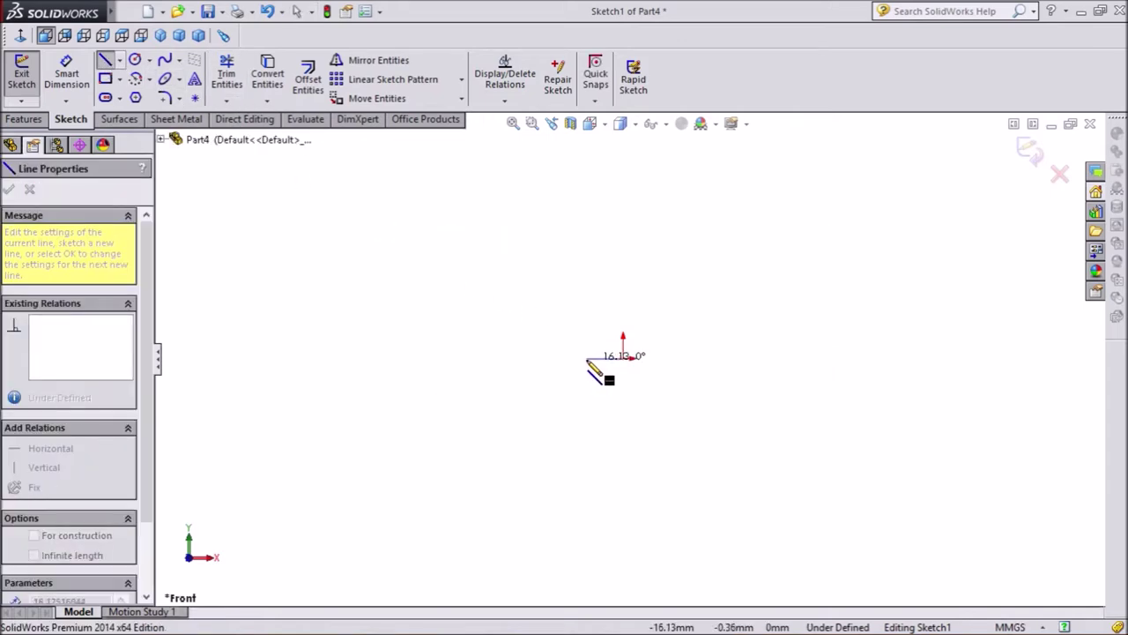
click(584, 358)
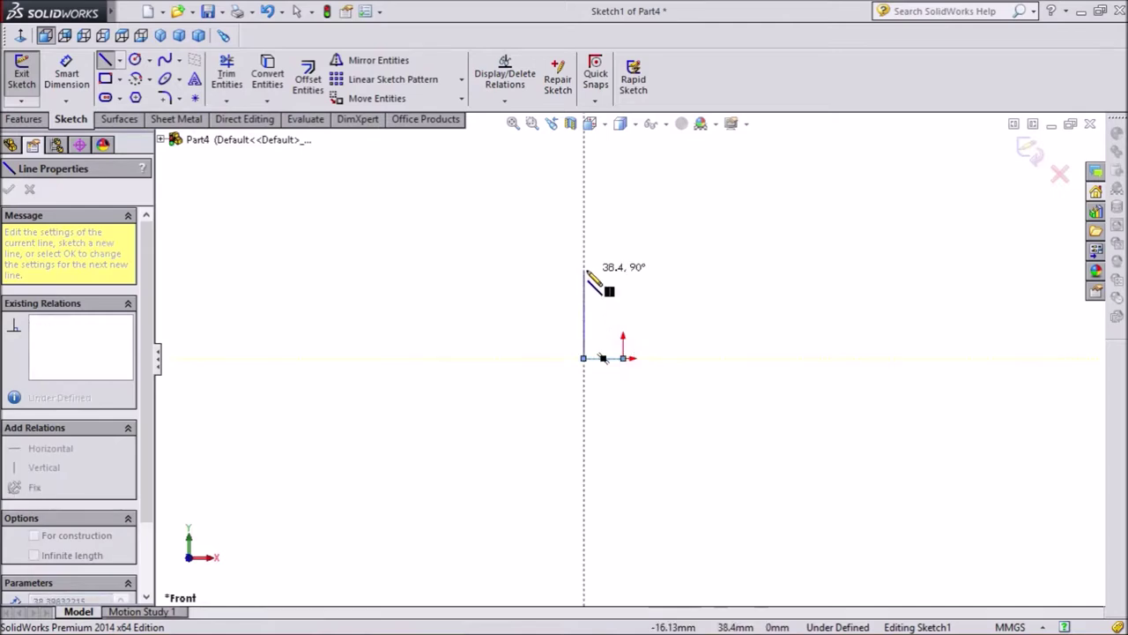
key(ctrl+z)
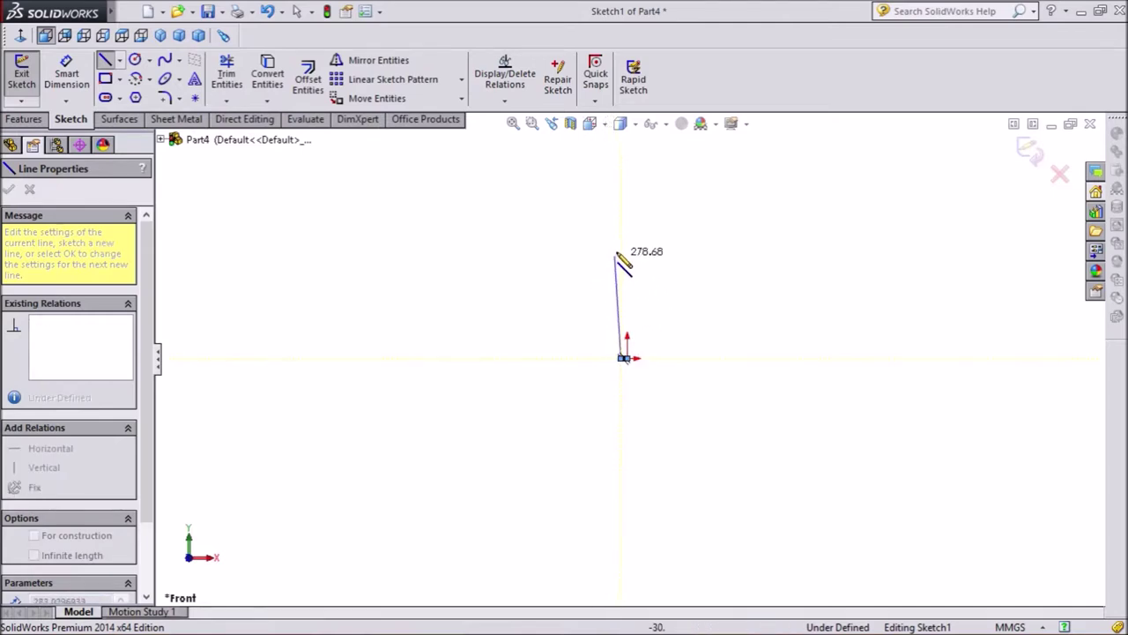
scroll(628, 255, down, 4)
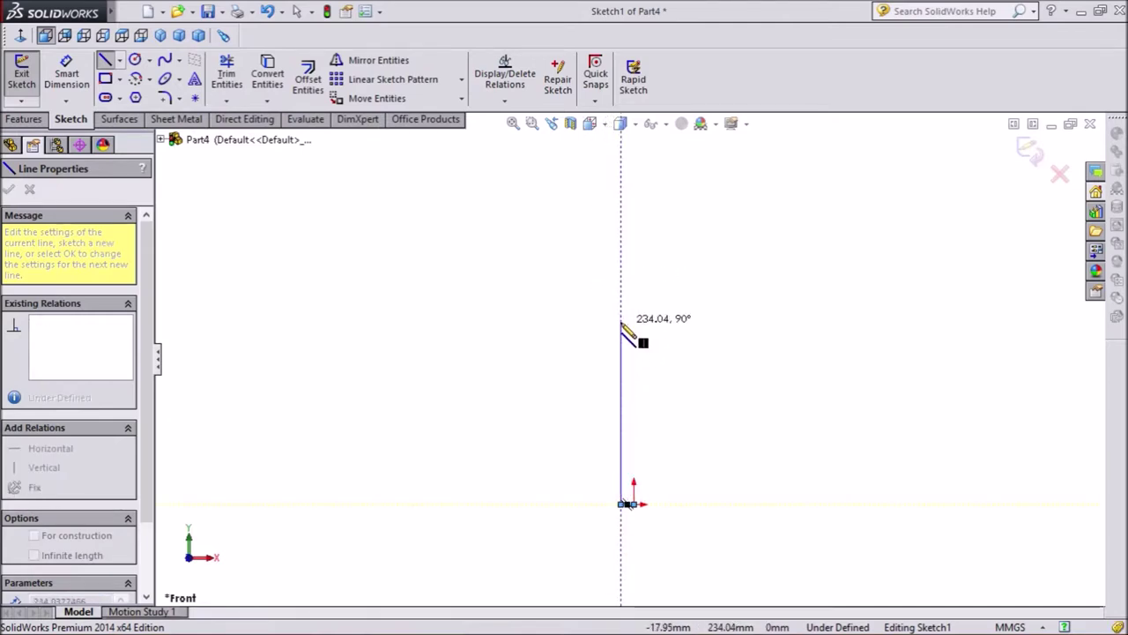
click(622, 327)
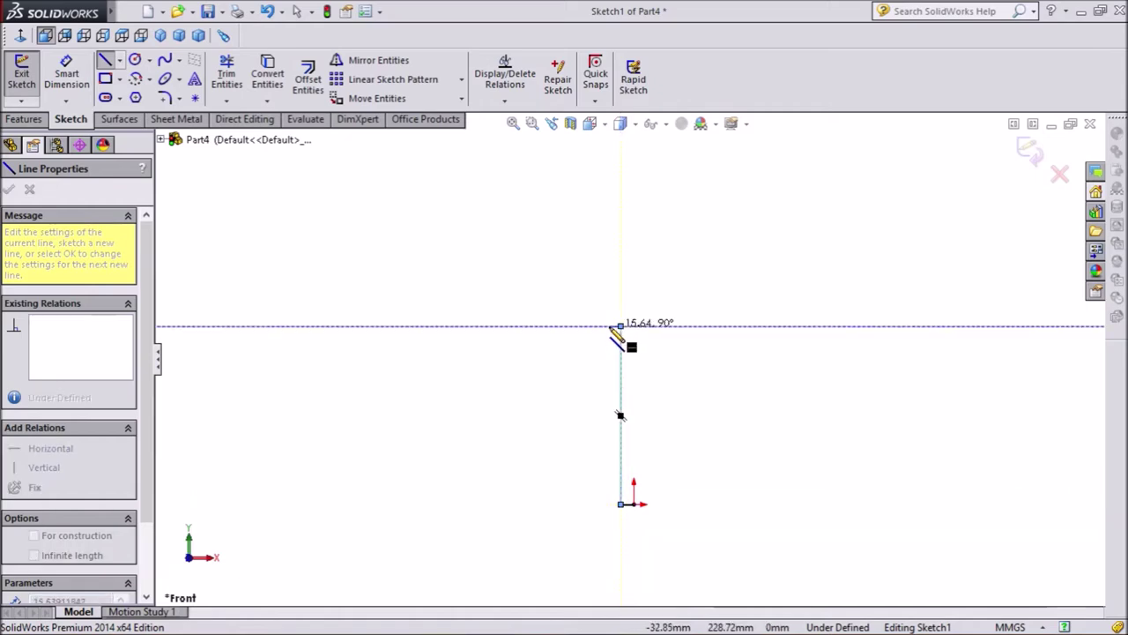
click(610, 327)
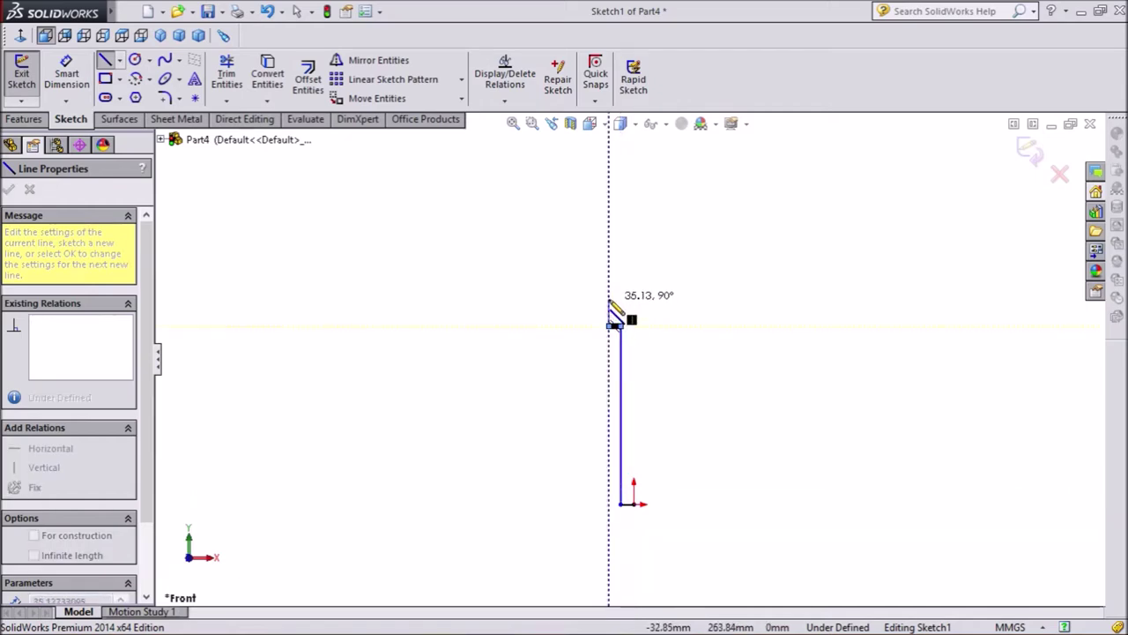
key(Escape)
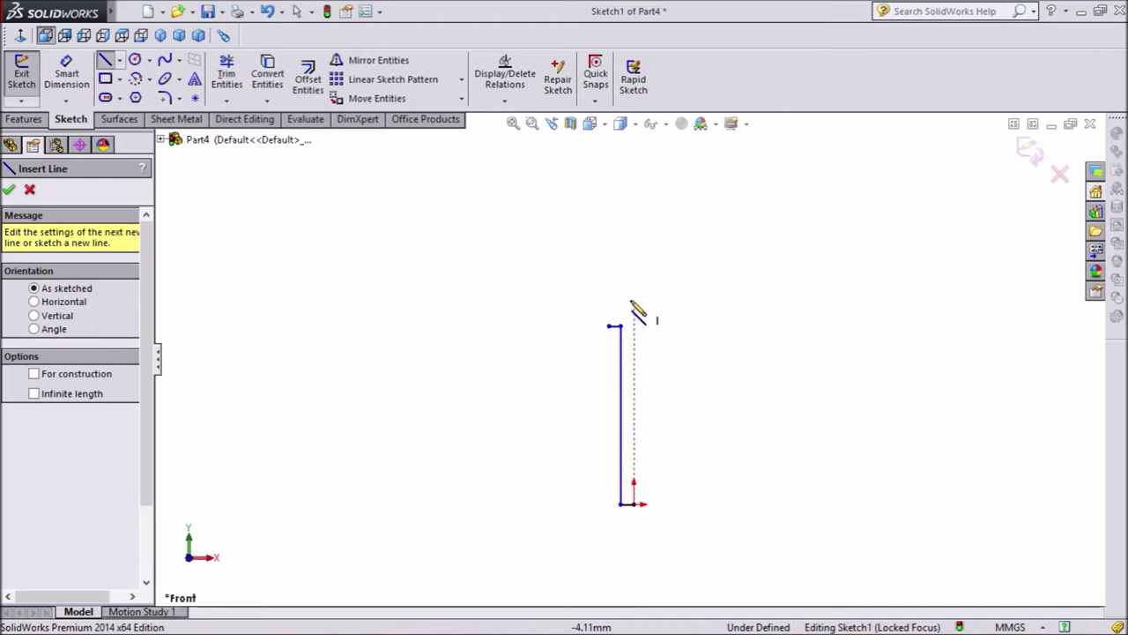
- Draw the jaw's rise, slanted top, right edge and underside, closing the outline at the origin
click(612, 326)
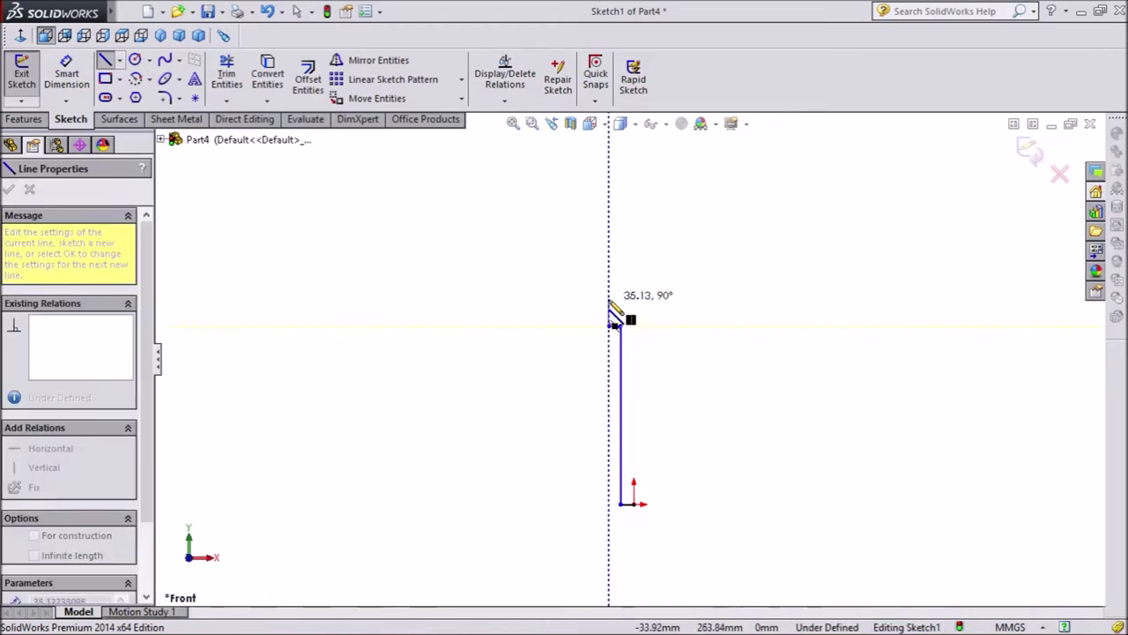
scroll(610, 300, down, 3)
click(603, 305)
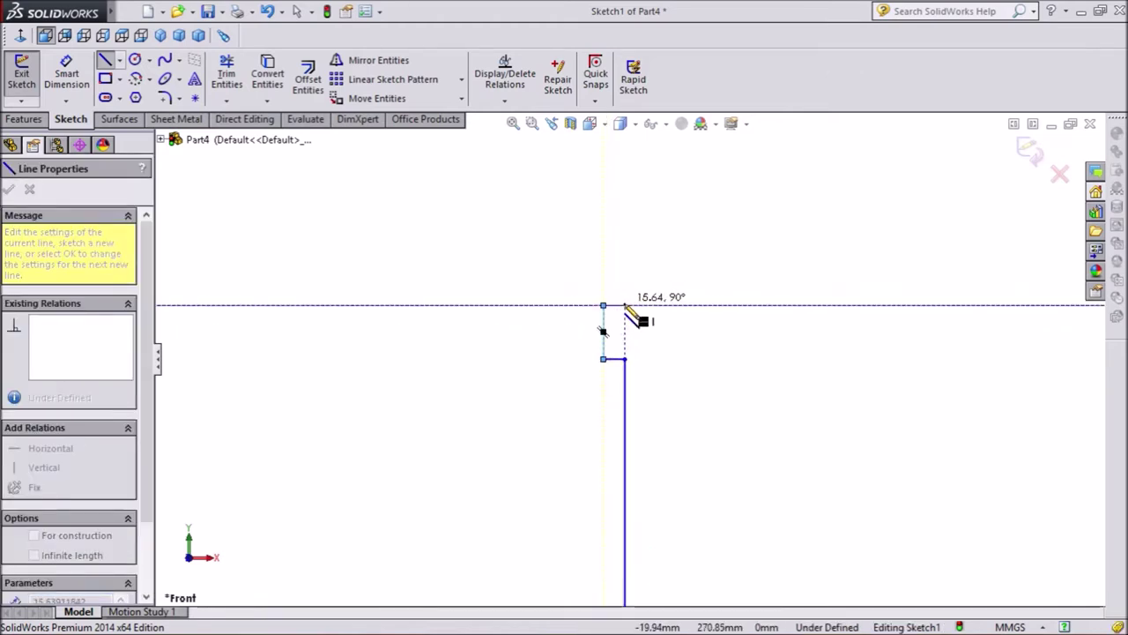
click(685, 321)
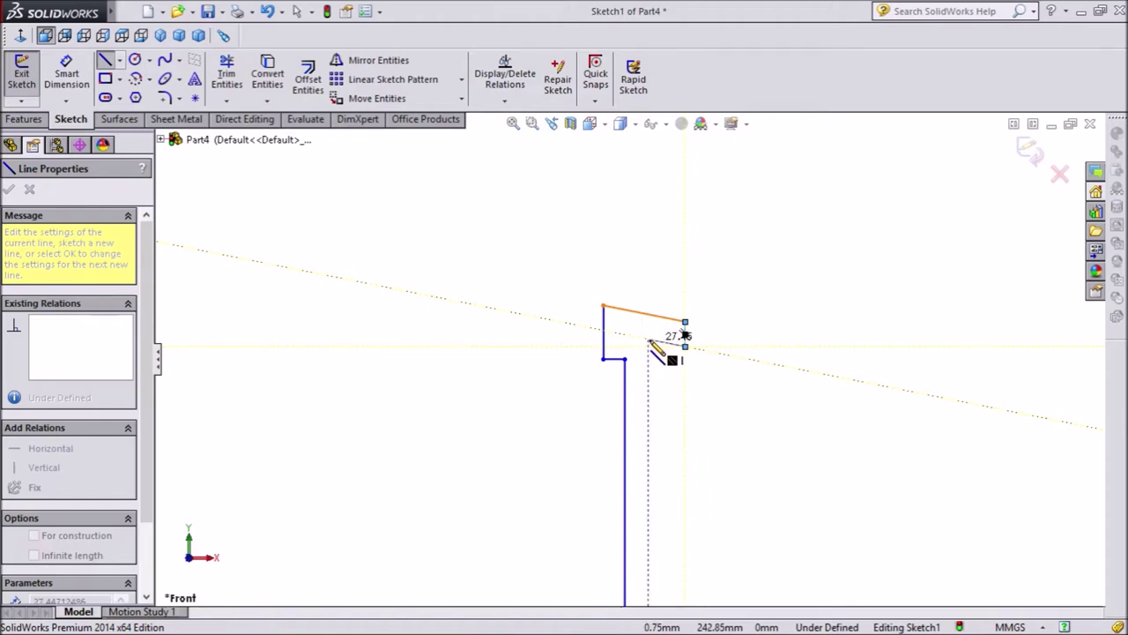
click(684, 345)
scroll(652, 353, up, 3)
click(638, 349)
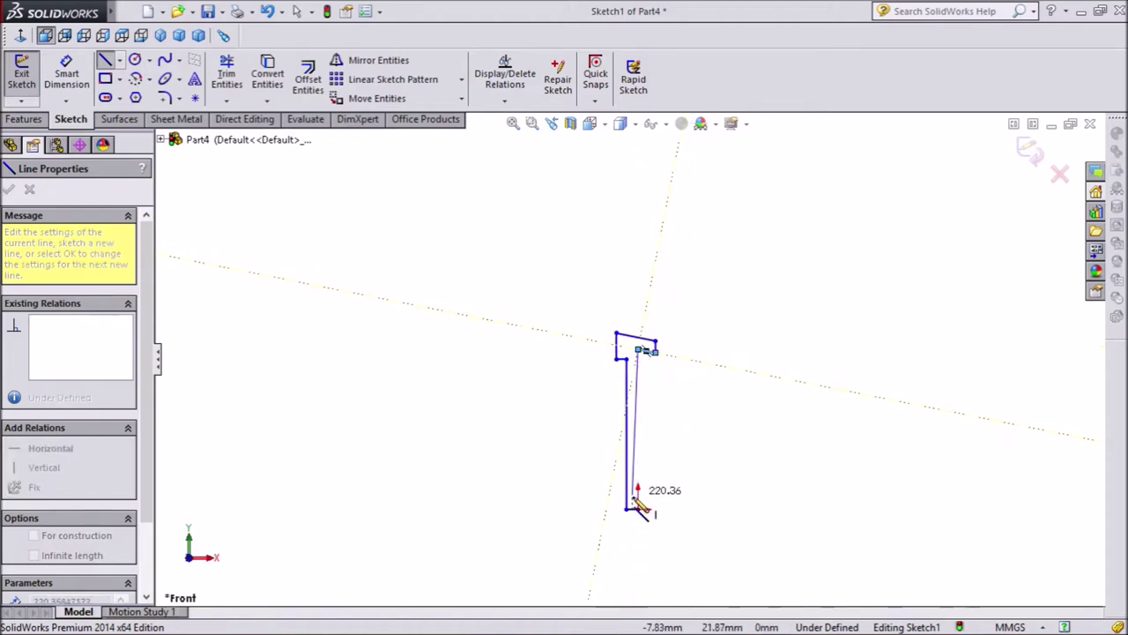
click(638, 509)
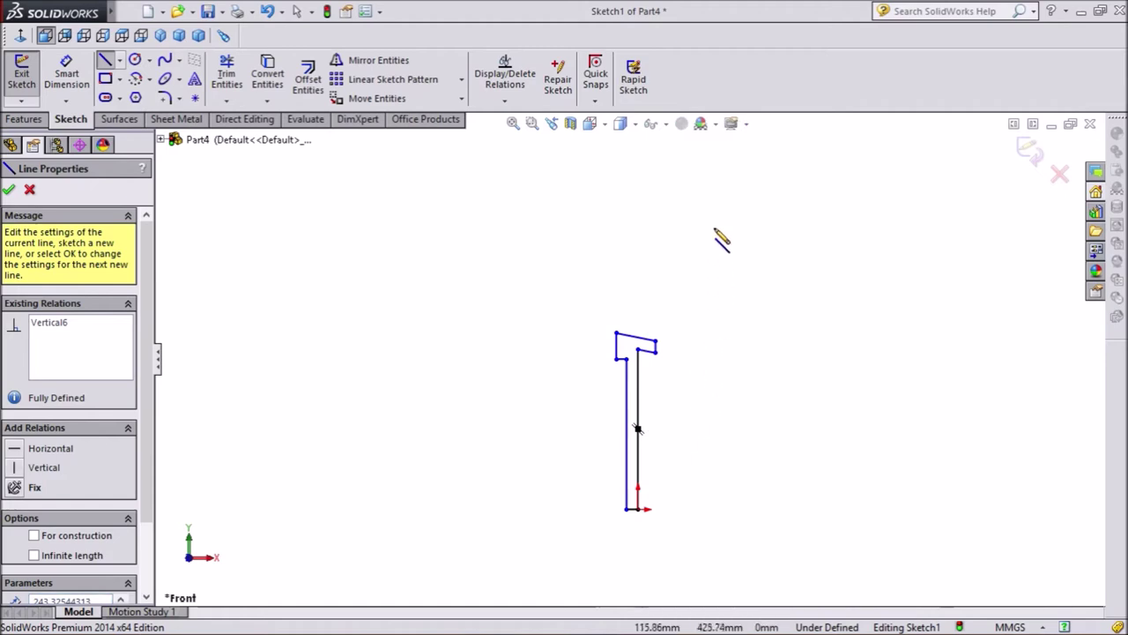
right_click(720, 238)
click(748, 206)
scroll(624, 465, down, 2)
scroll(656, 533, down, 2)
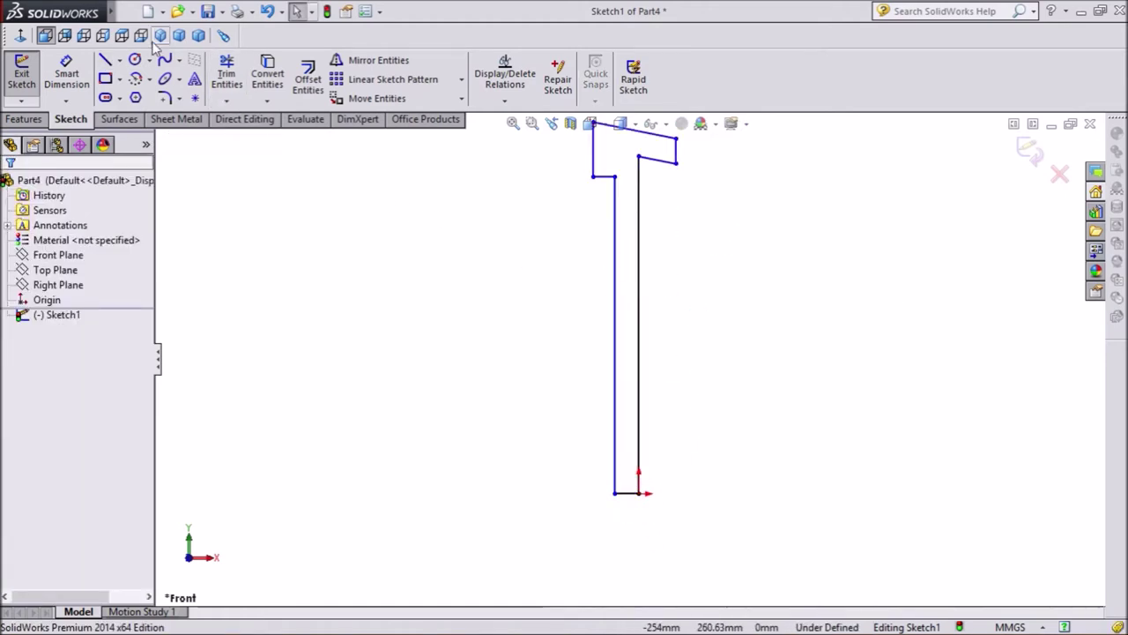
click(66, 75)
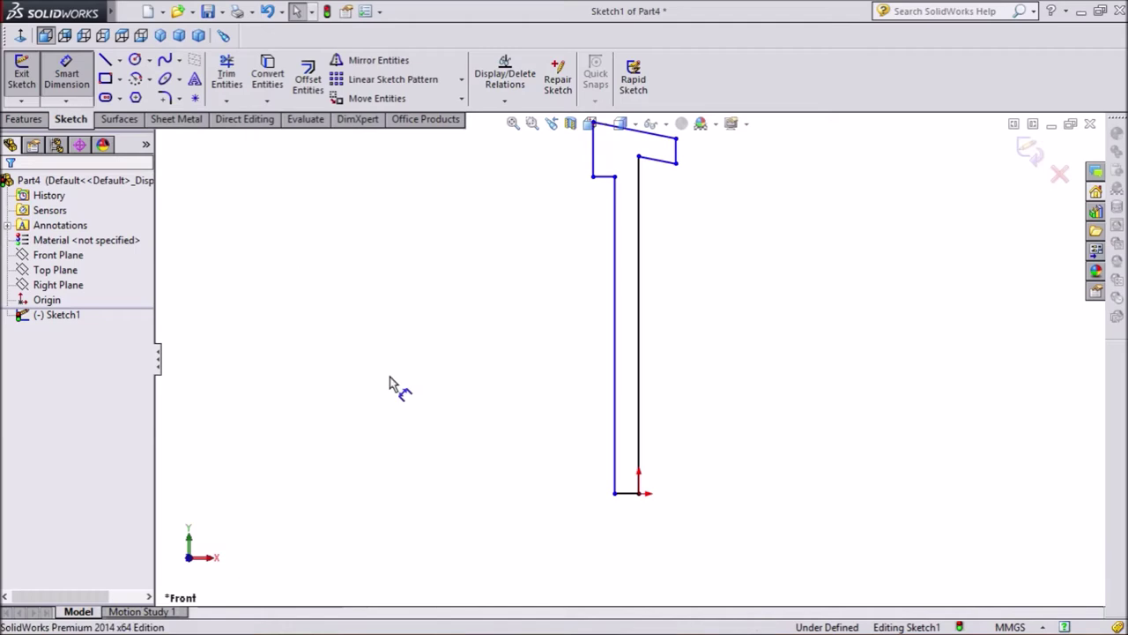
- Dimension the handle's bottom width to 17.5 and its height to 240
click(626, 494)
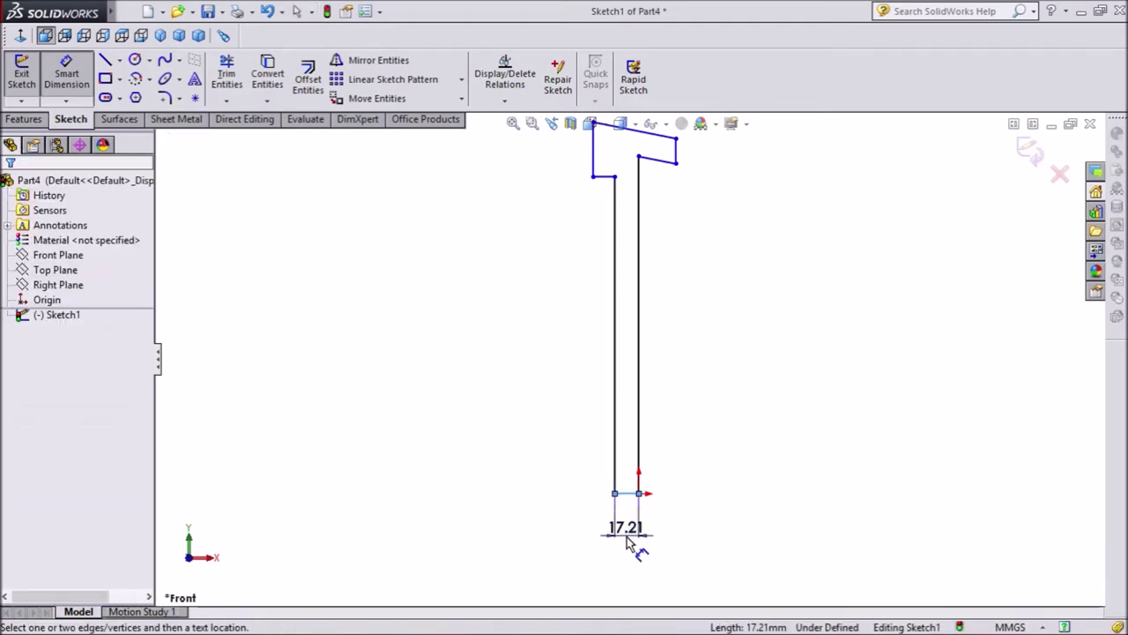
click(629, 542)
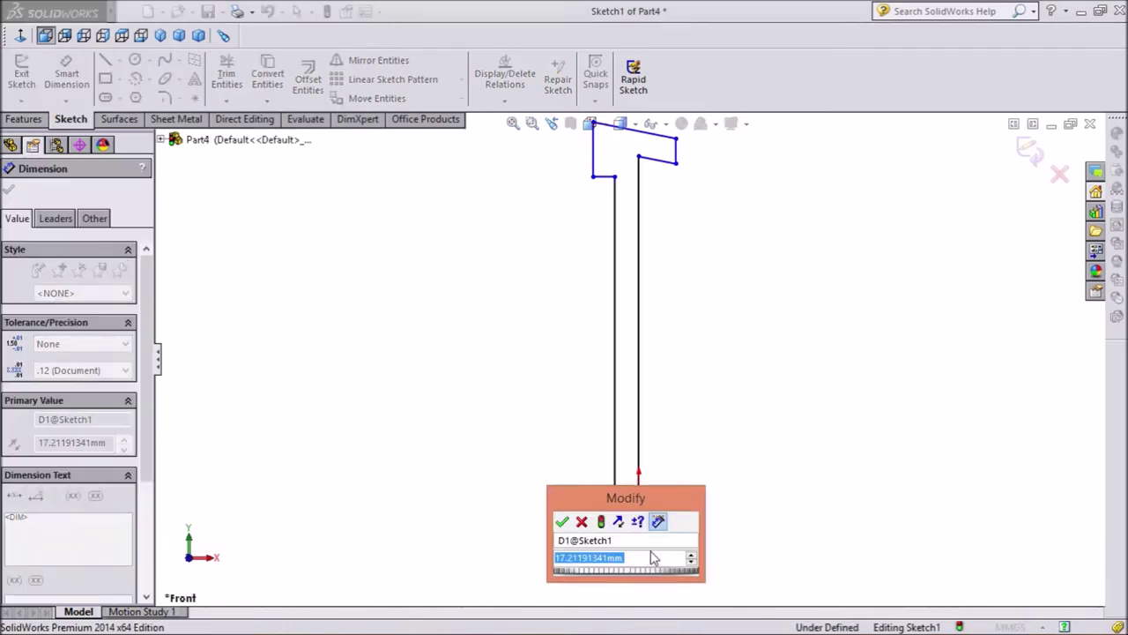
text(17.5)
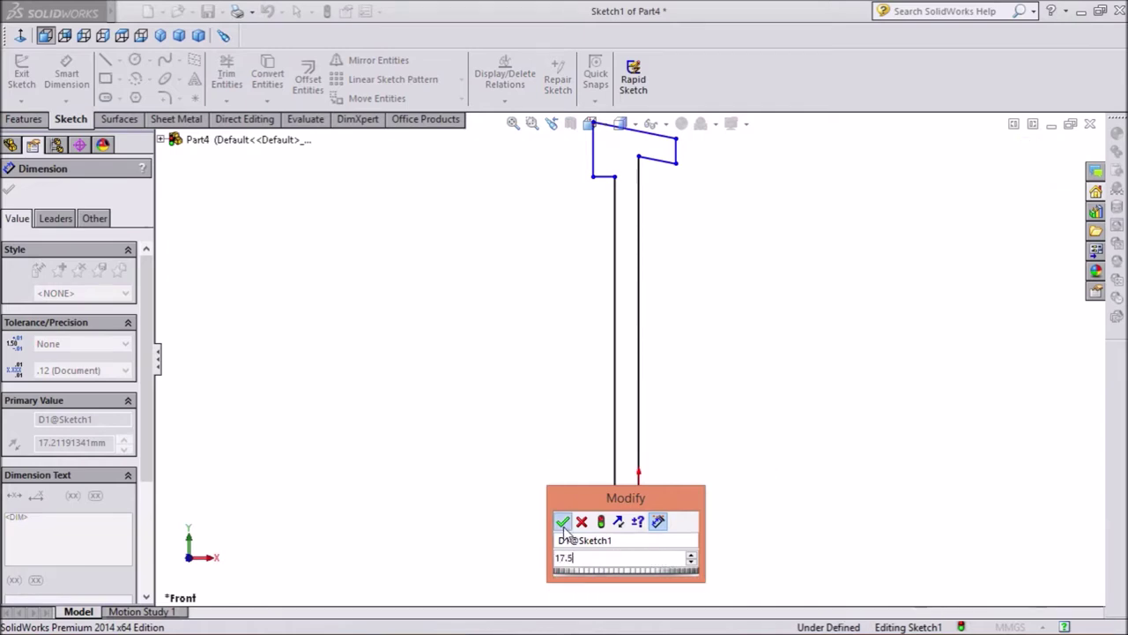
click(561, 523)
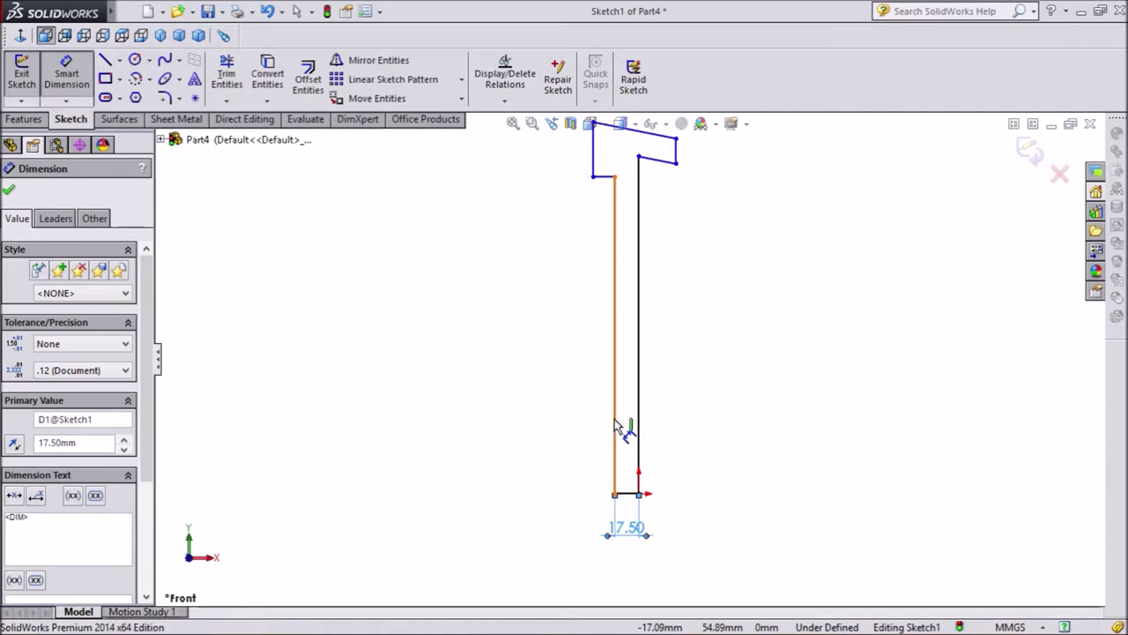
click(615, 419)
click(545, 401)
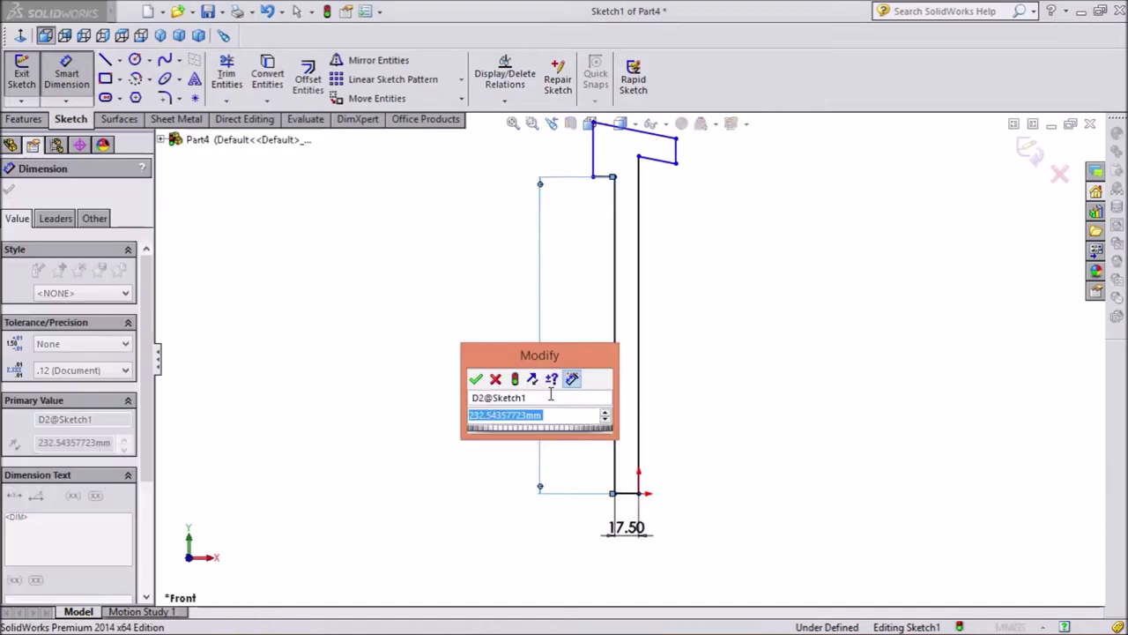
text(240)
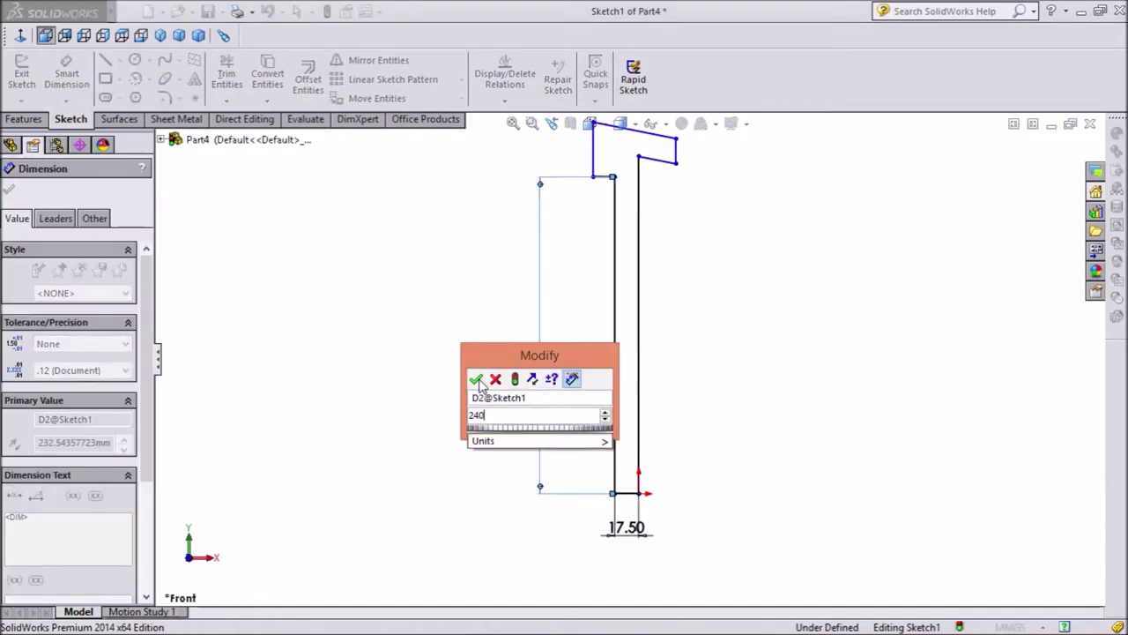
click(476, 379)
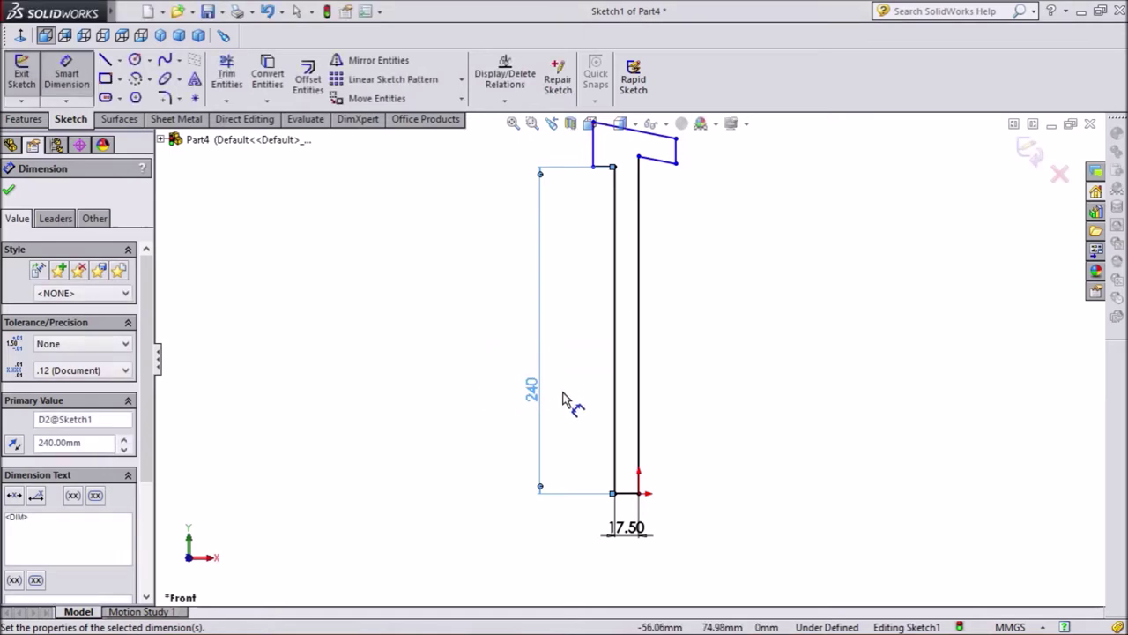
key(f)
scroll(642, 167, down, 2)
scroll(629, 181, down, 3)
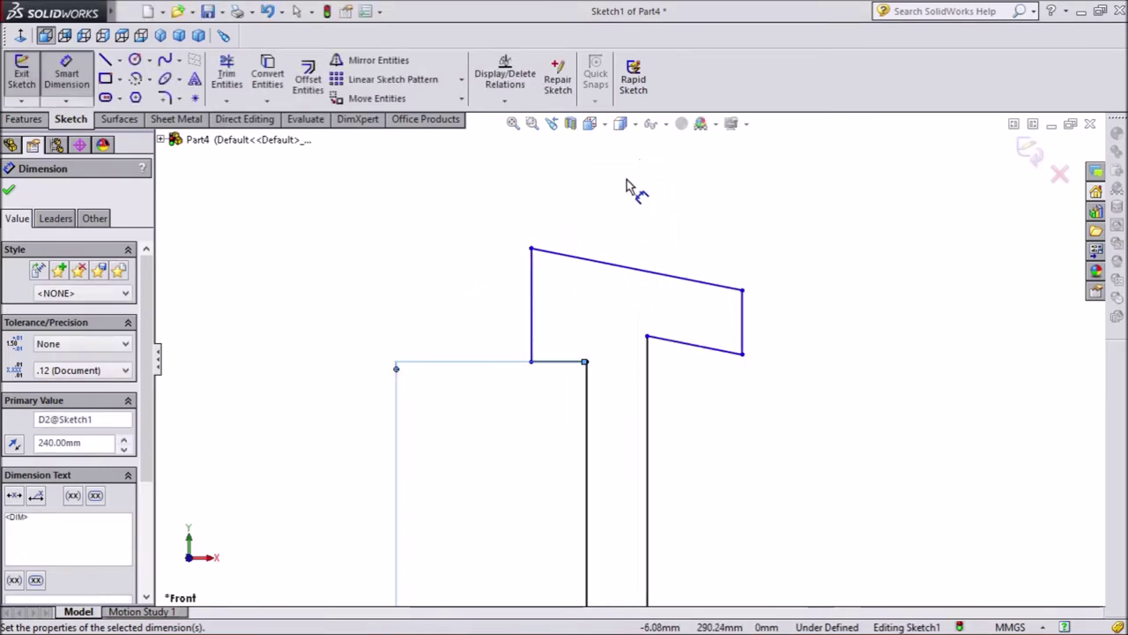
- Set the step edge to 11, the jaw's left edge to 39, and the jaw angle to 85.25°
click(565, 363)
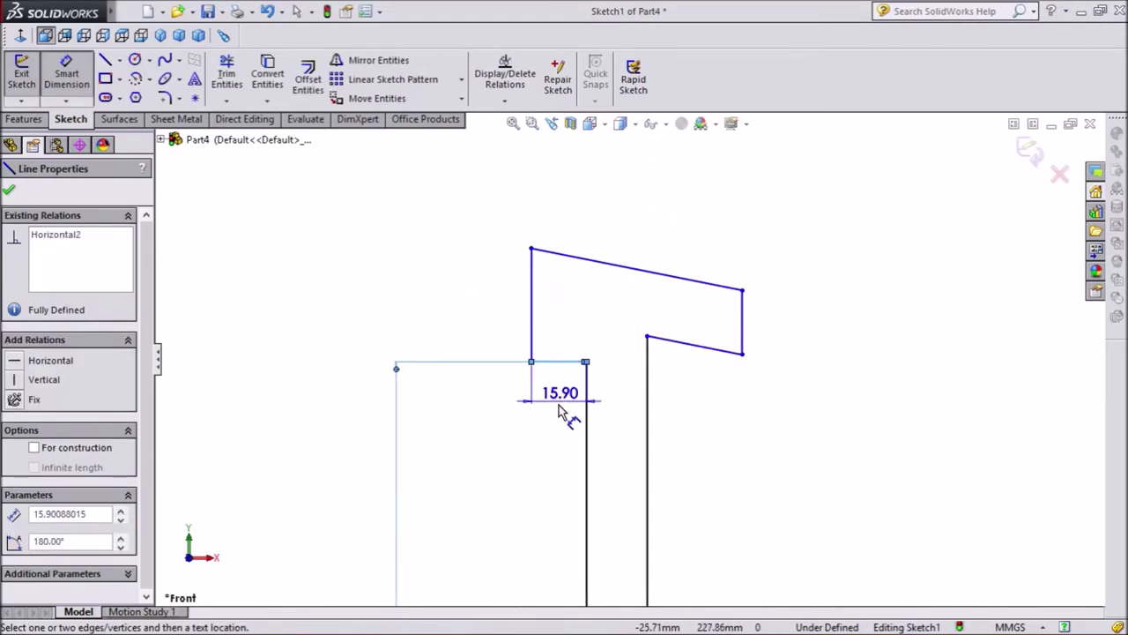
click(559, 409)
text(11)
click(494, 390)
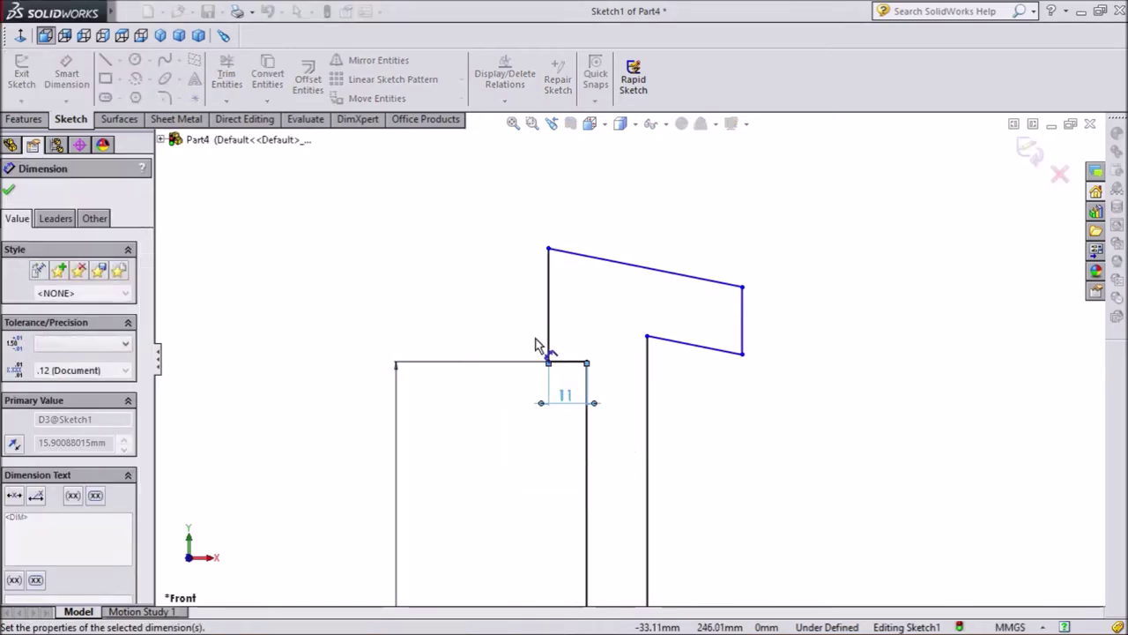
click(542, 331)
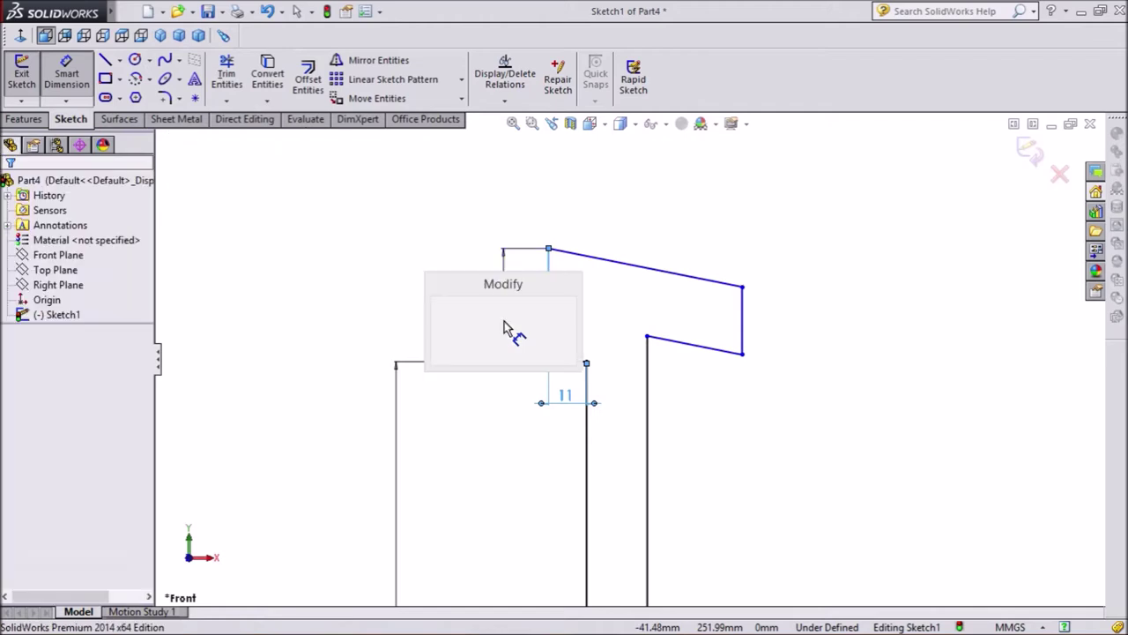
click(504, 321)
text(39)
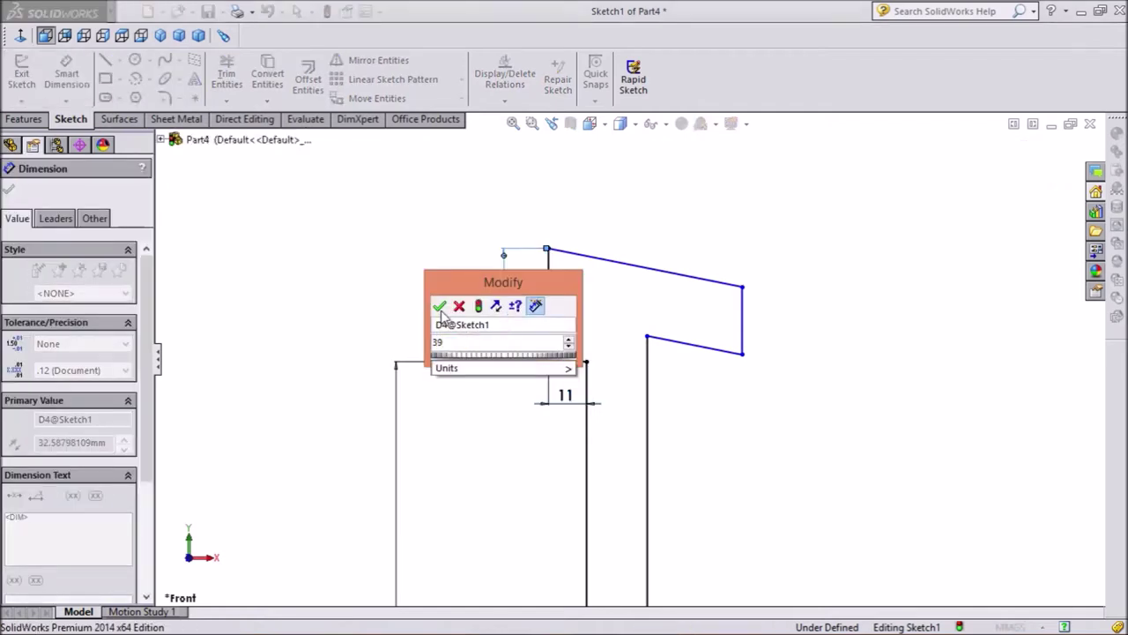
click(439, 307)
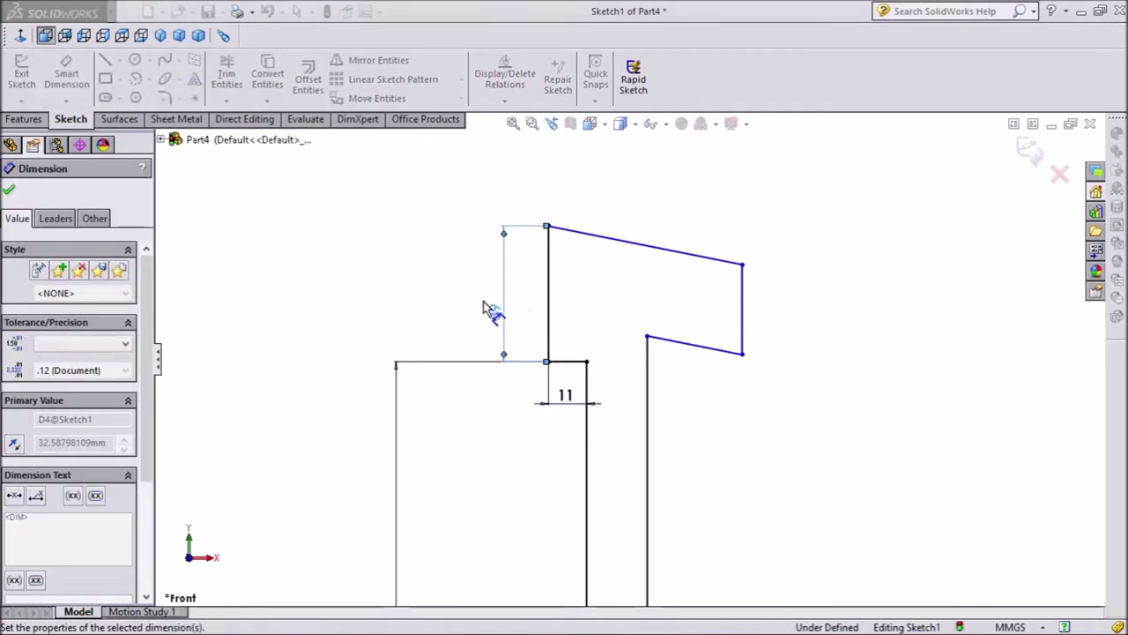
click(575, 238)
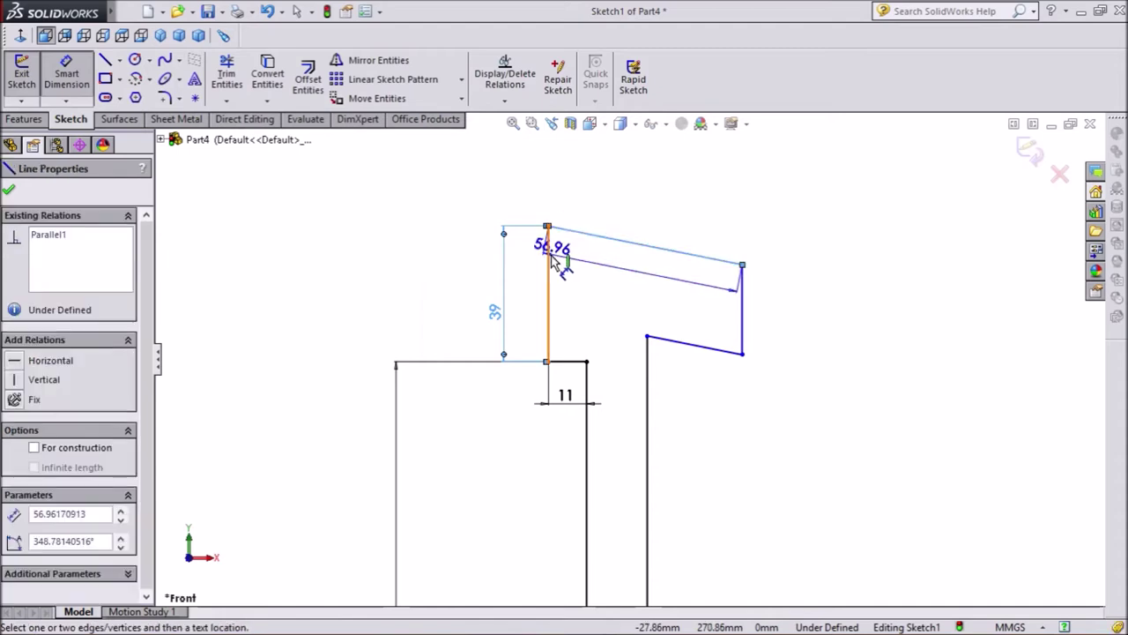
click(548, 255)
click(587, 267)
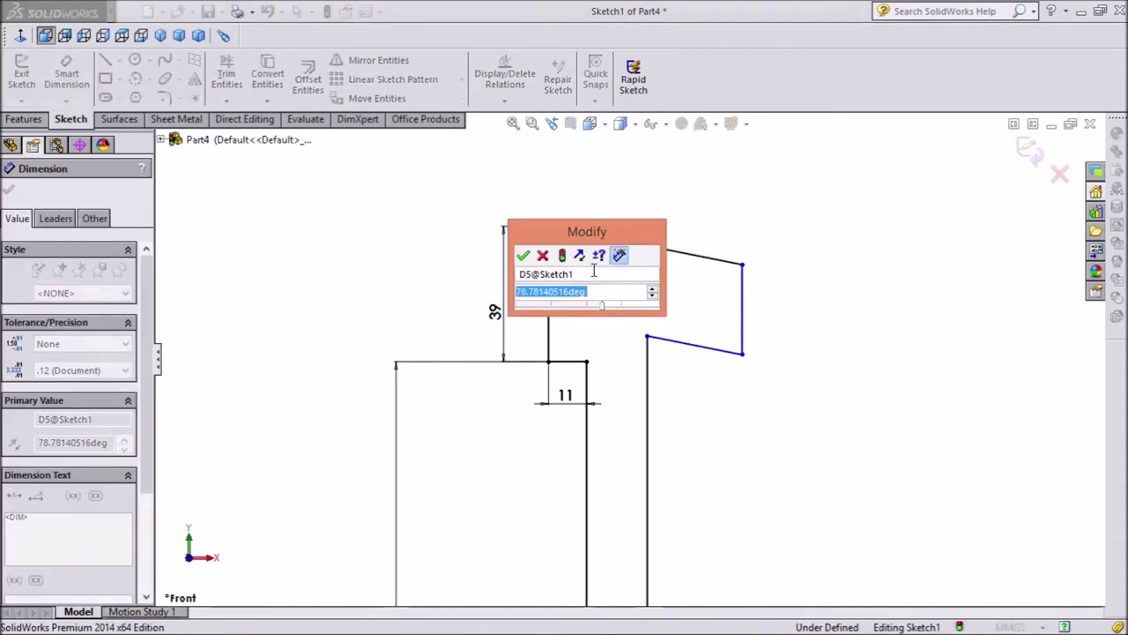
text(85.25)
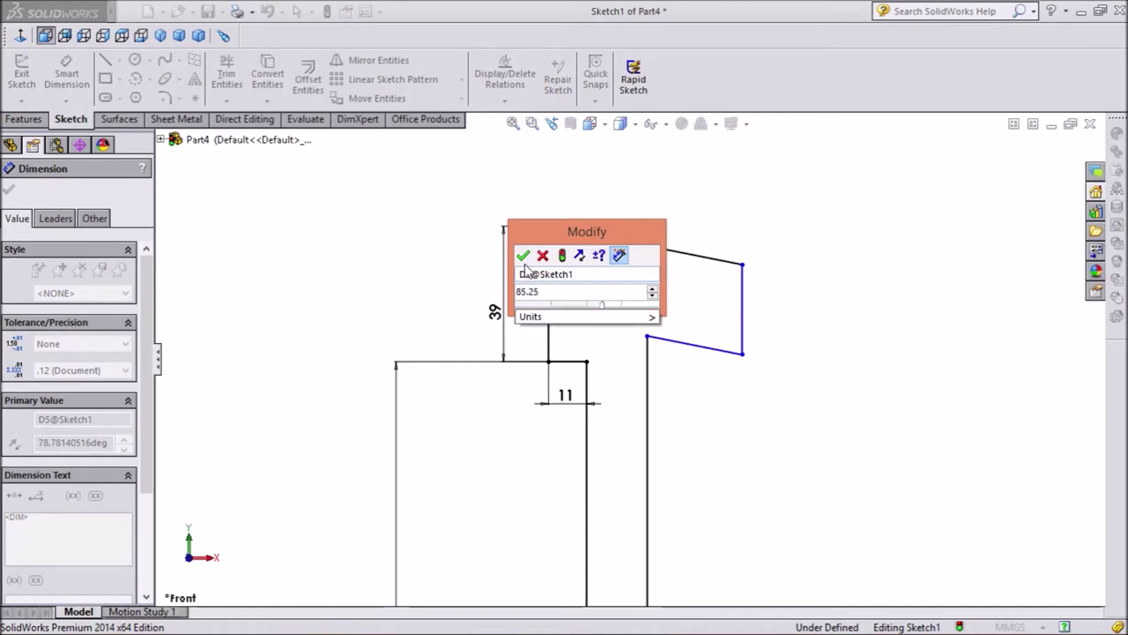
click(523, 256)
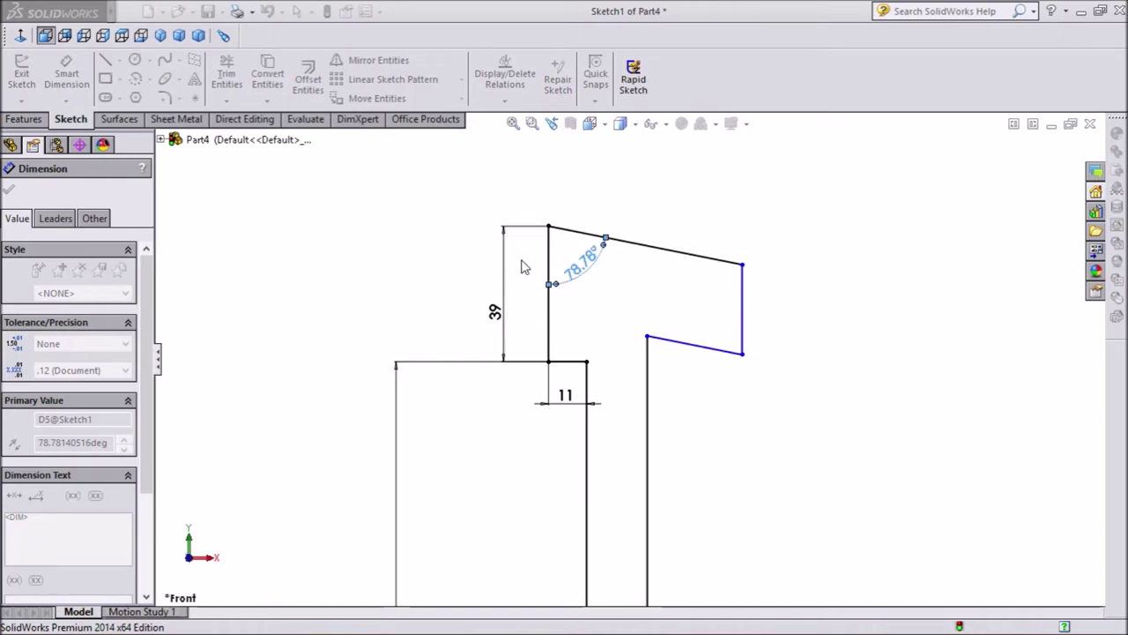
- Dimension the jaw's right vertical edge to 7.6 mm
click(745, 284)
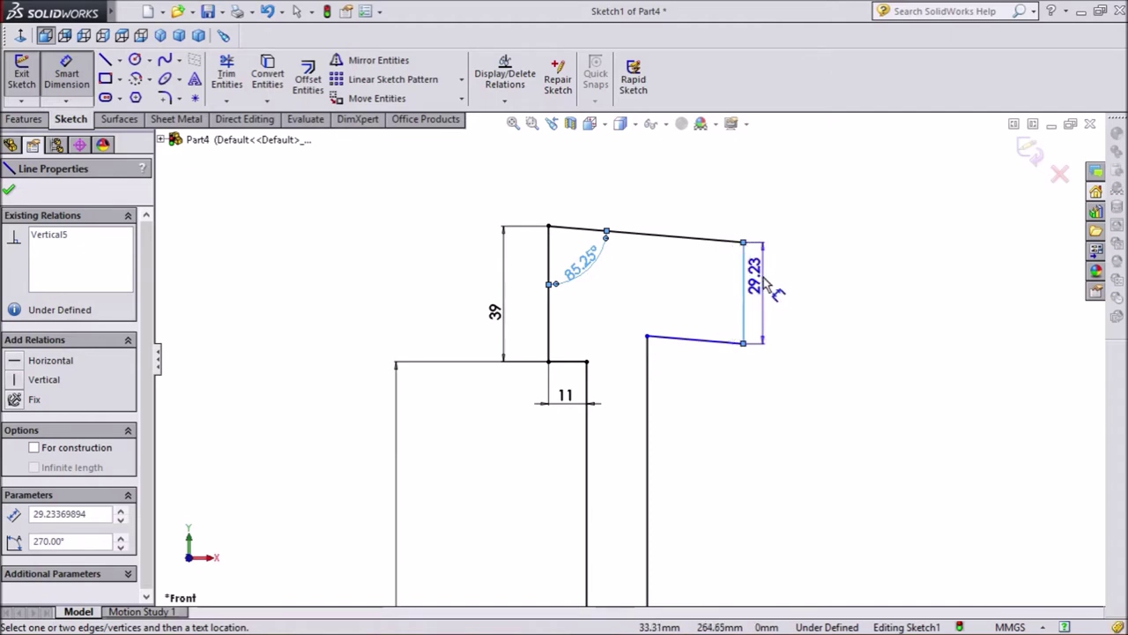
click(767, 282)
text(7.)
click(700, 262)
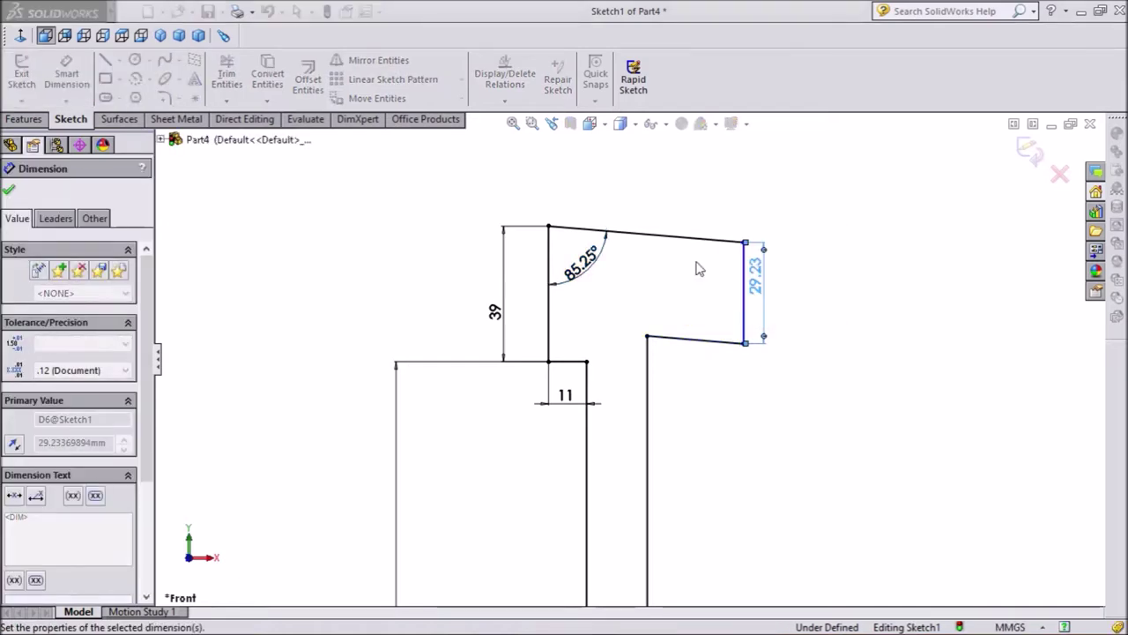
double_click(752, 282)
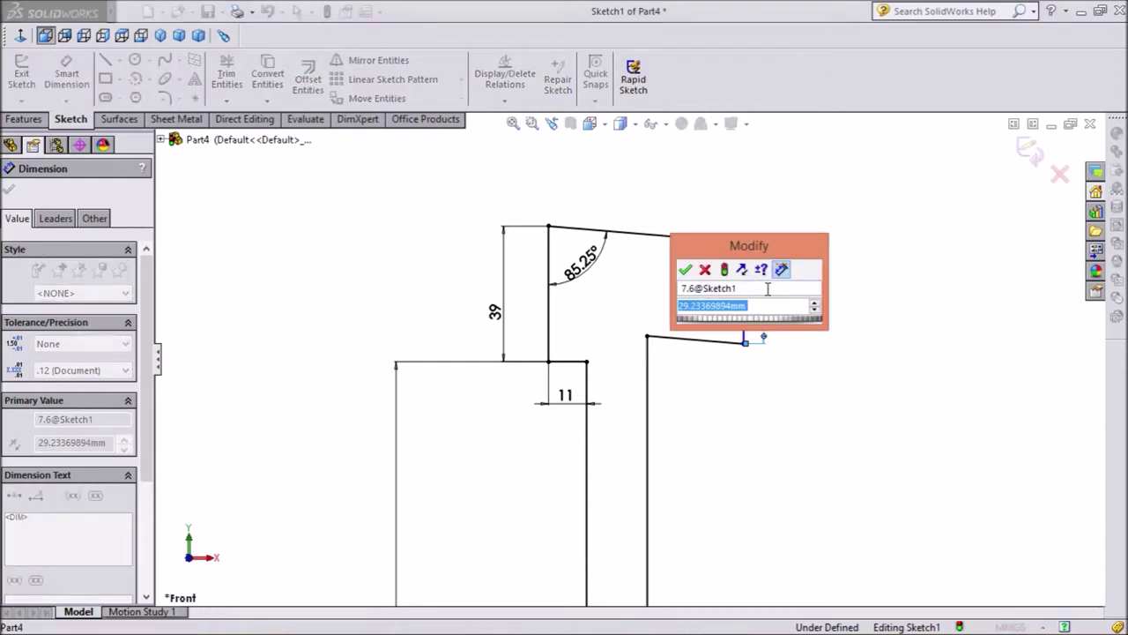
text(7.6)
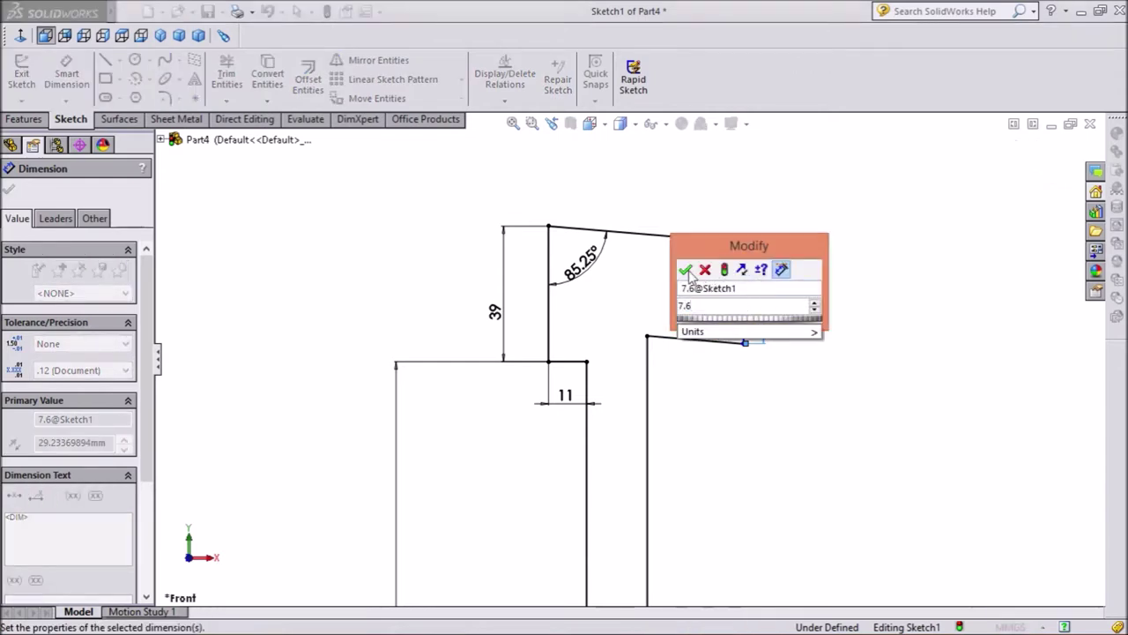
click(686, 270)
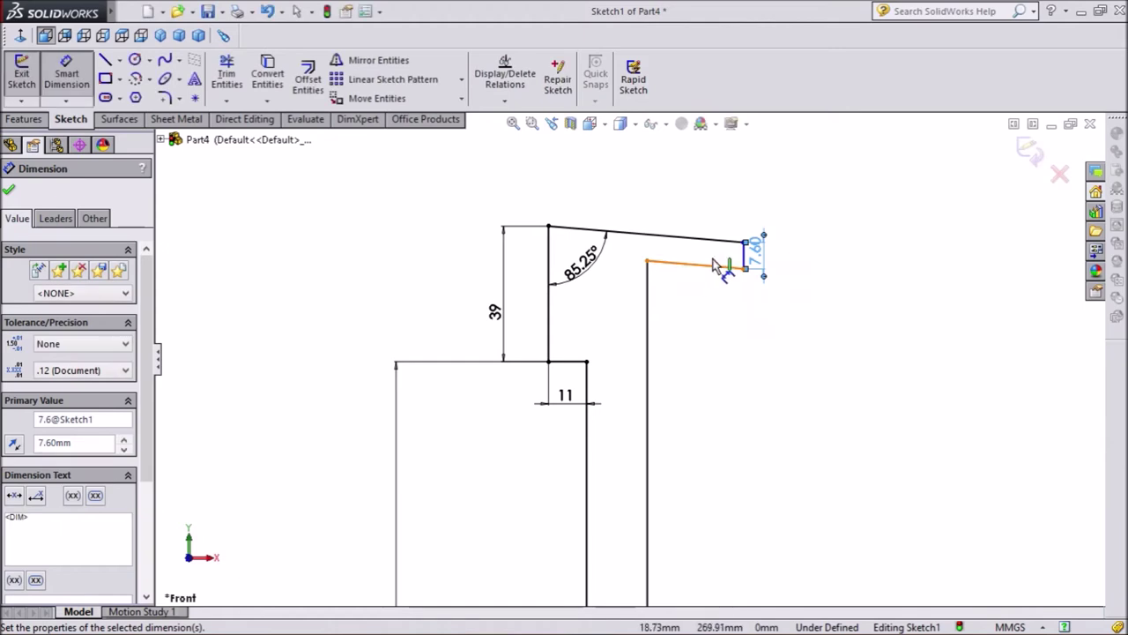
- Dimension the short ledge to 3.75 mm and close the Dimension PropertyManager
click(705, 267)
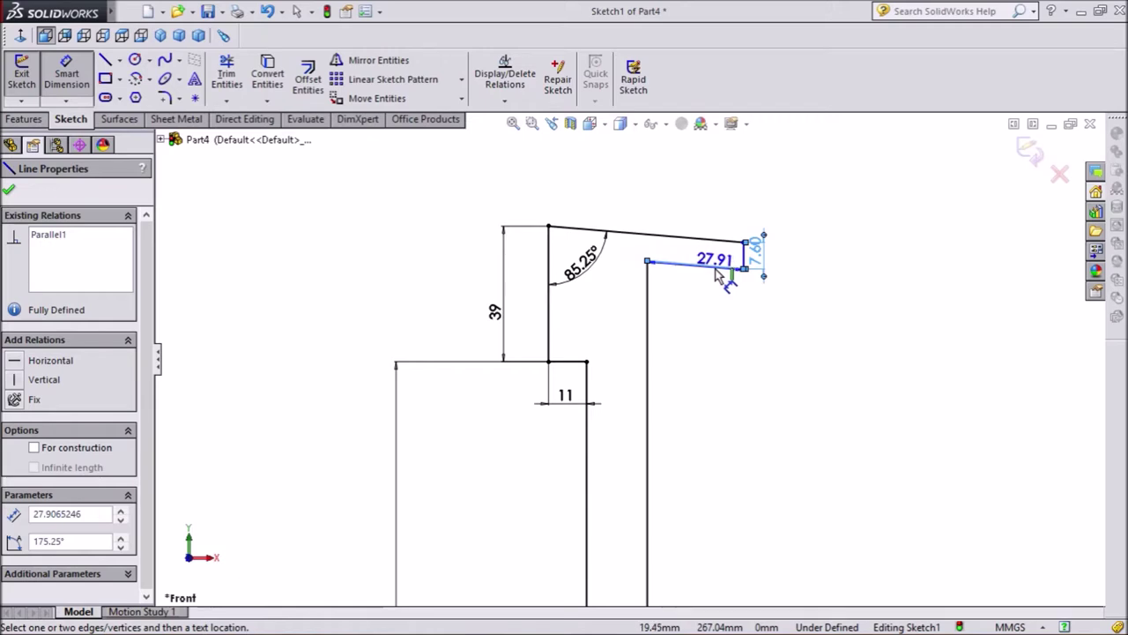
key(Tab)
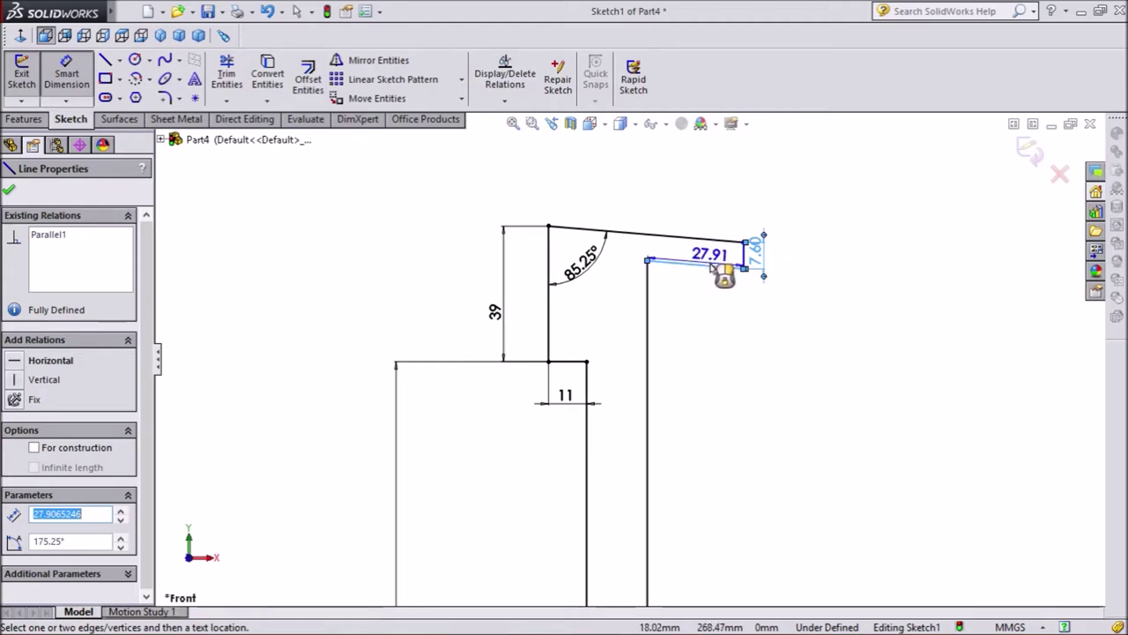
click(710, 264)
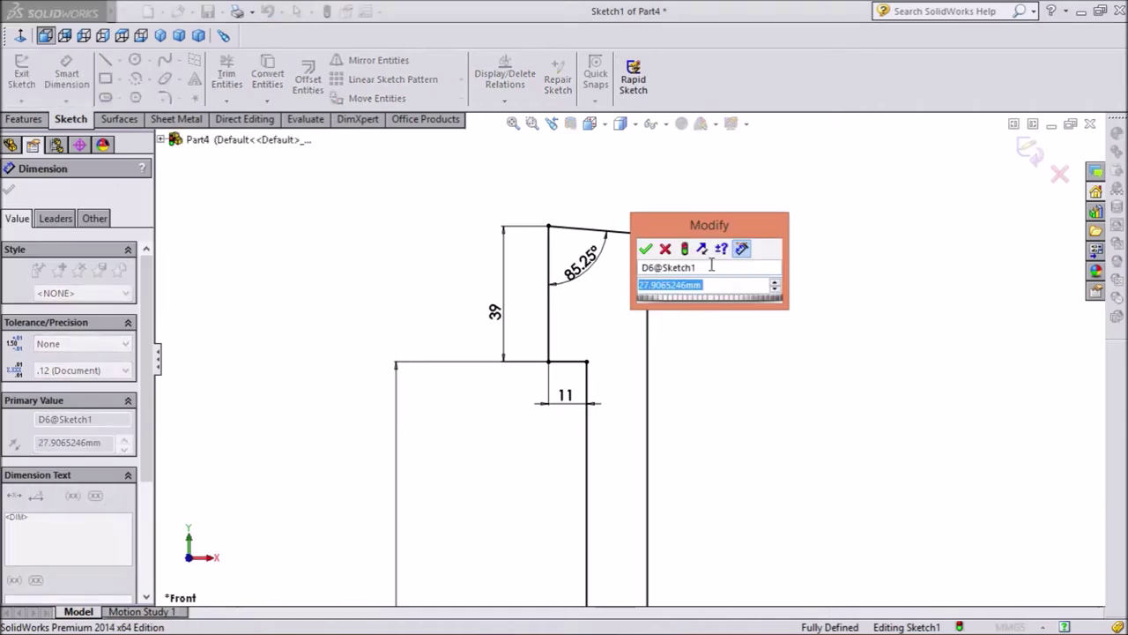
text(3.7)
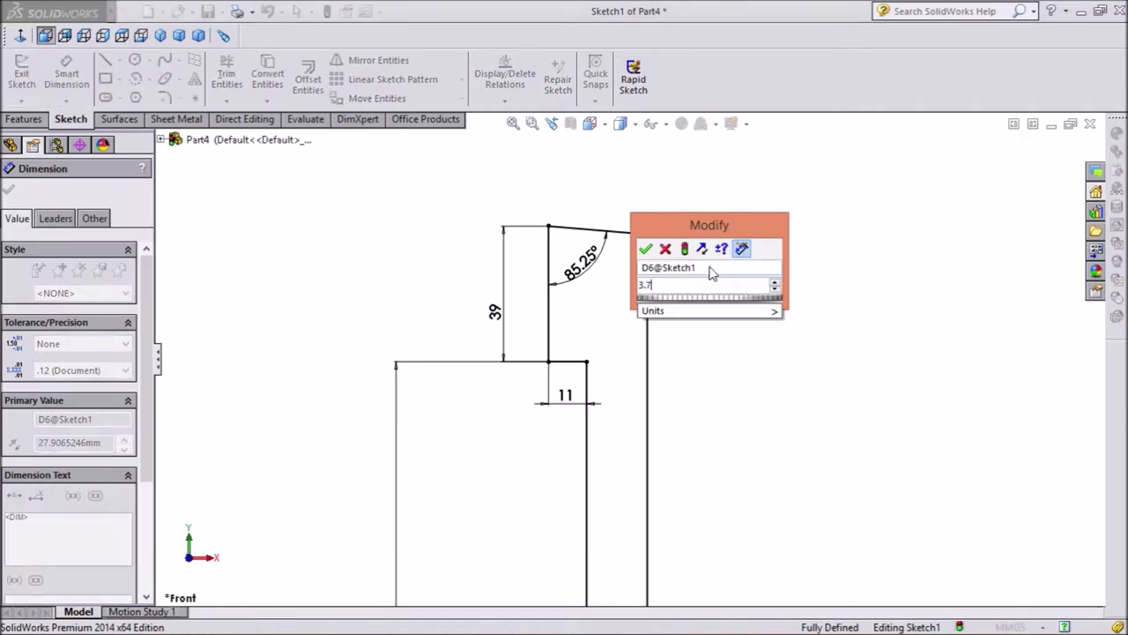
click(646, 249)
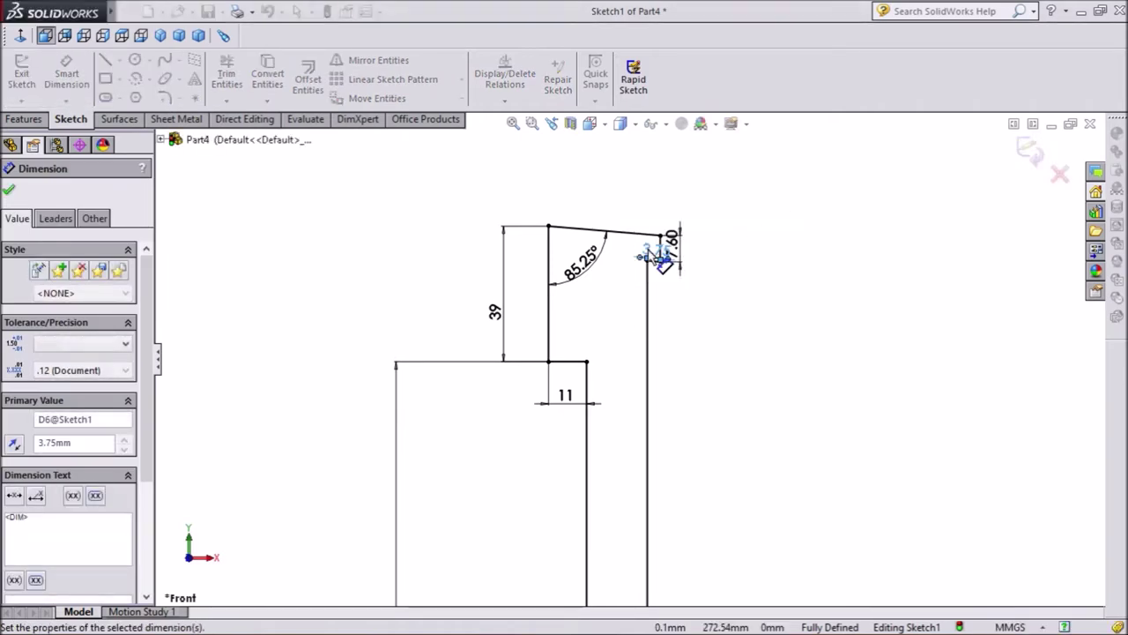
scroll(652, 255, down, 2)
scroll(641, 270, down, 1)
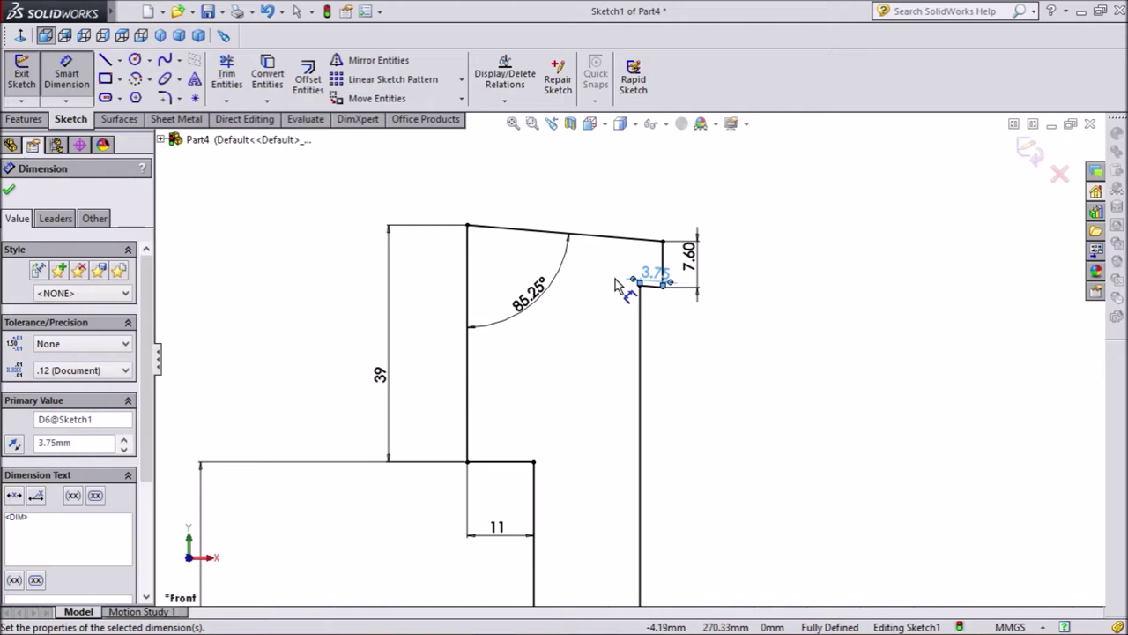
click(10, 191)
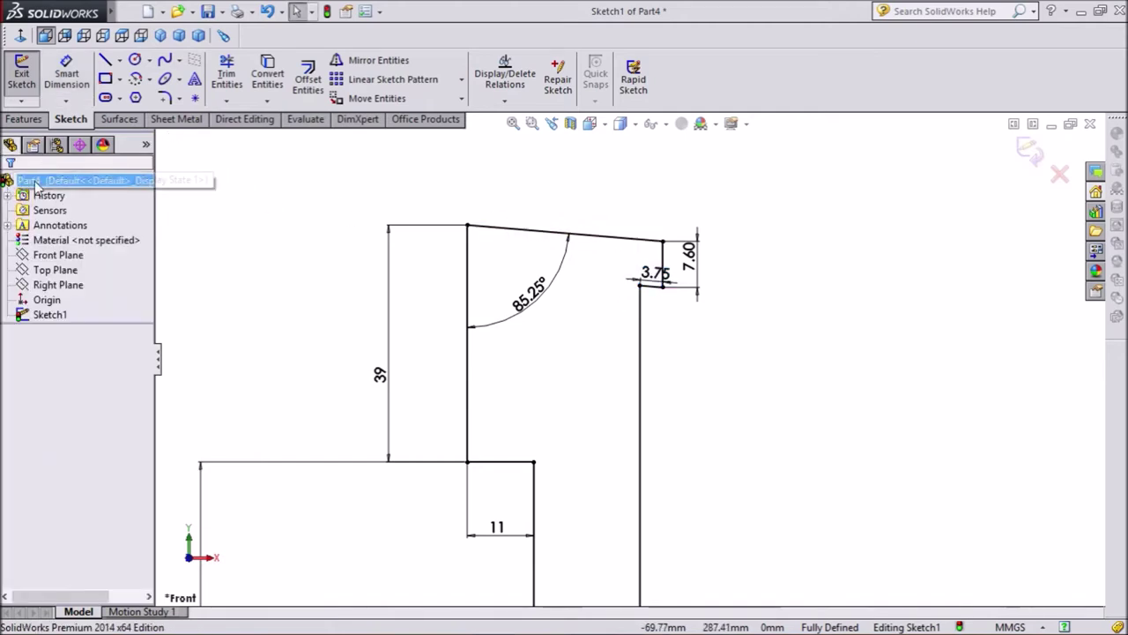
- Make the slanted top edge construction and draw a centerline parallel to it
click(526, 232)
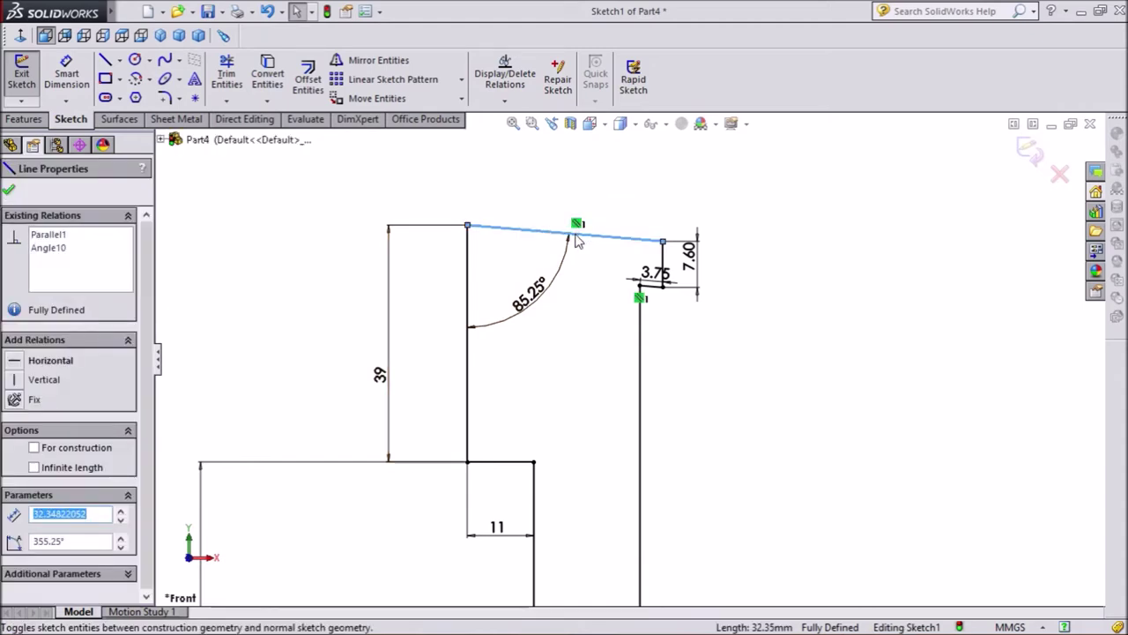
scroll(548, 199, down, 2)
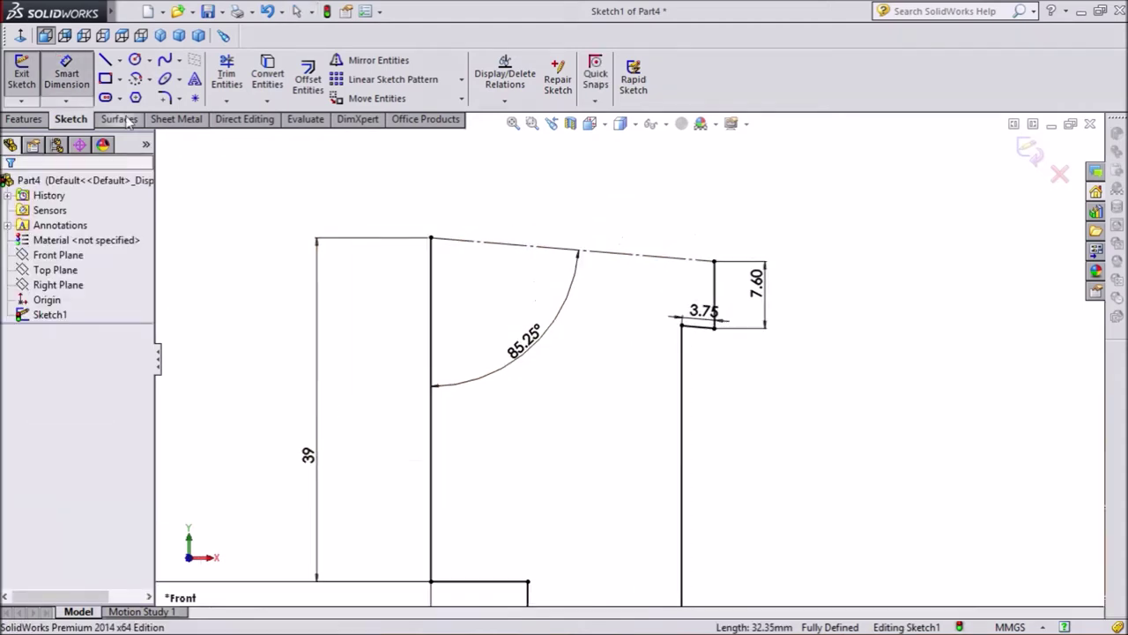
click(120, 60)
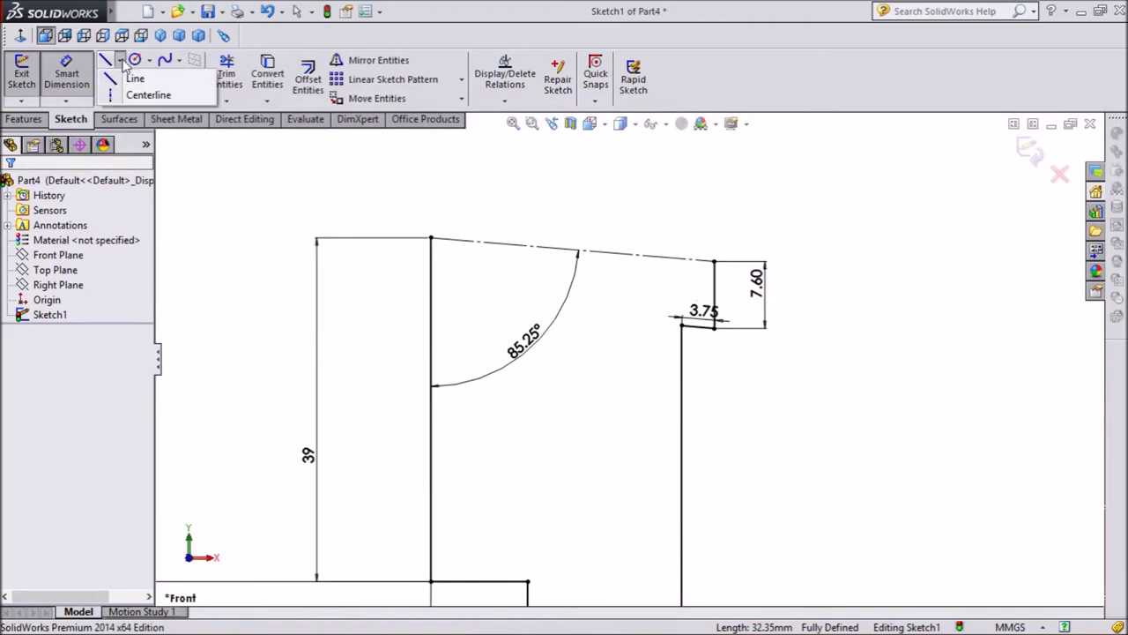
click(714, 286)
click(432, 254)
right_click(520, 146)
click(560, 182)
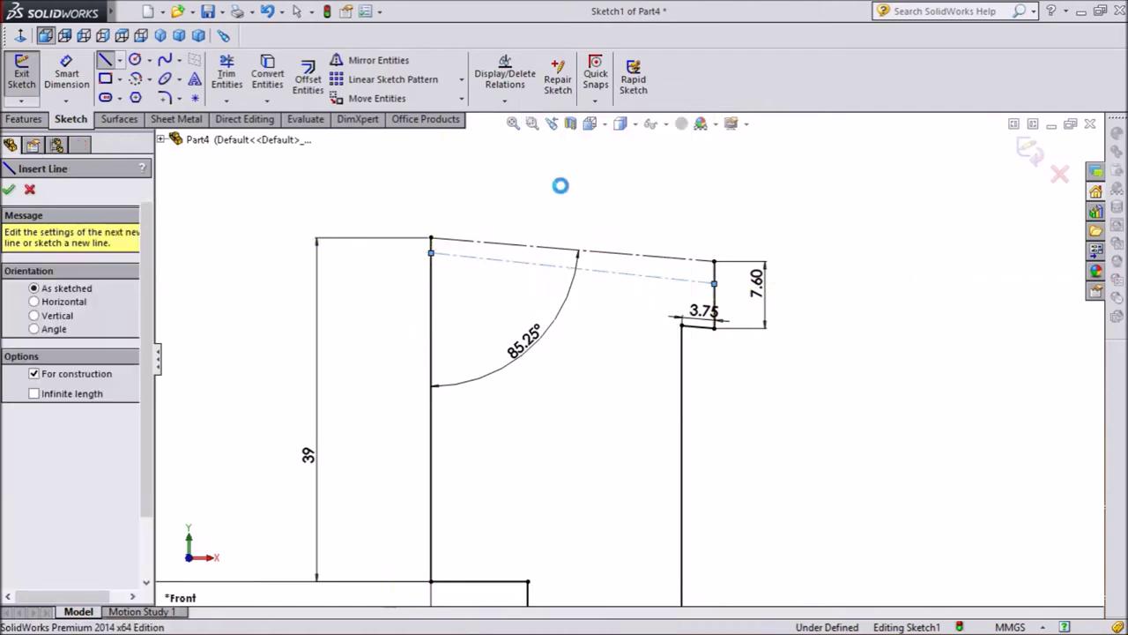
click(559, 248)
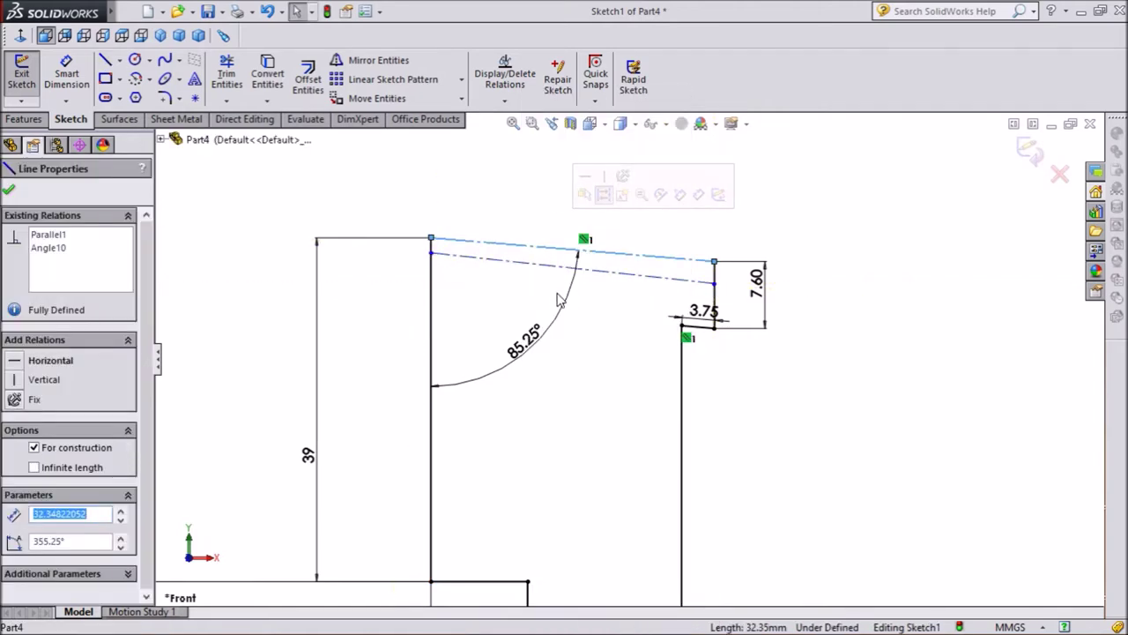
ctrl+click(549, 274)
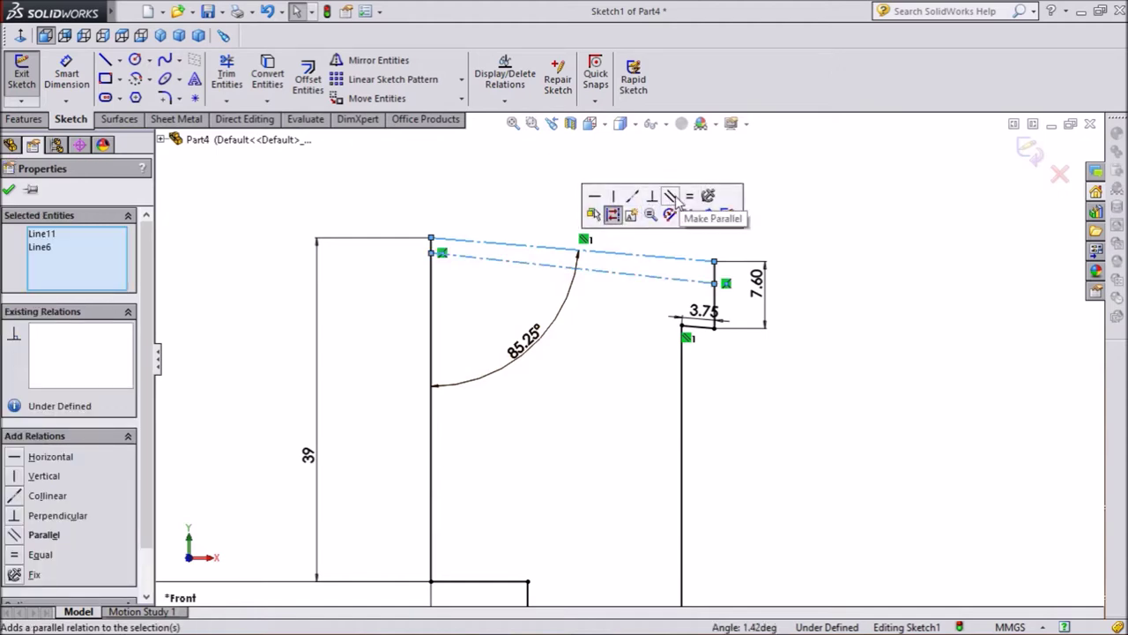
click(671, 196)
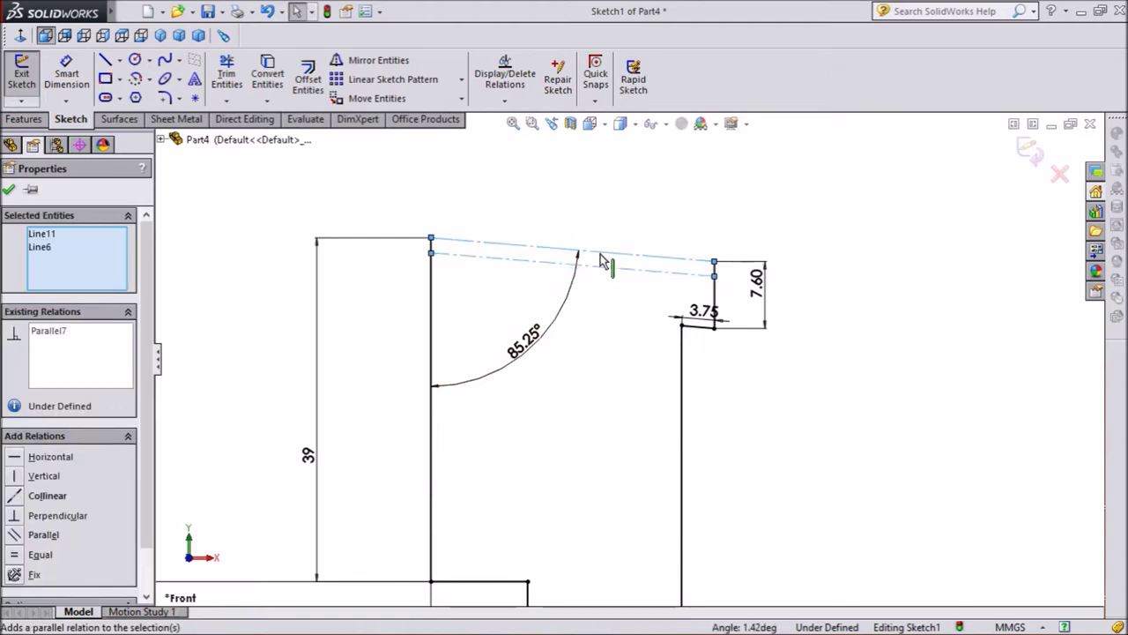
scroll(568, 258, down, 1)
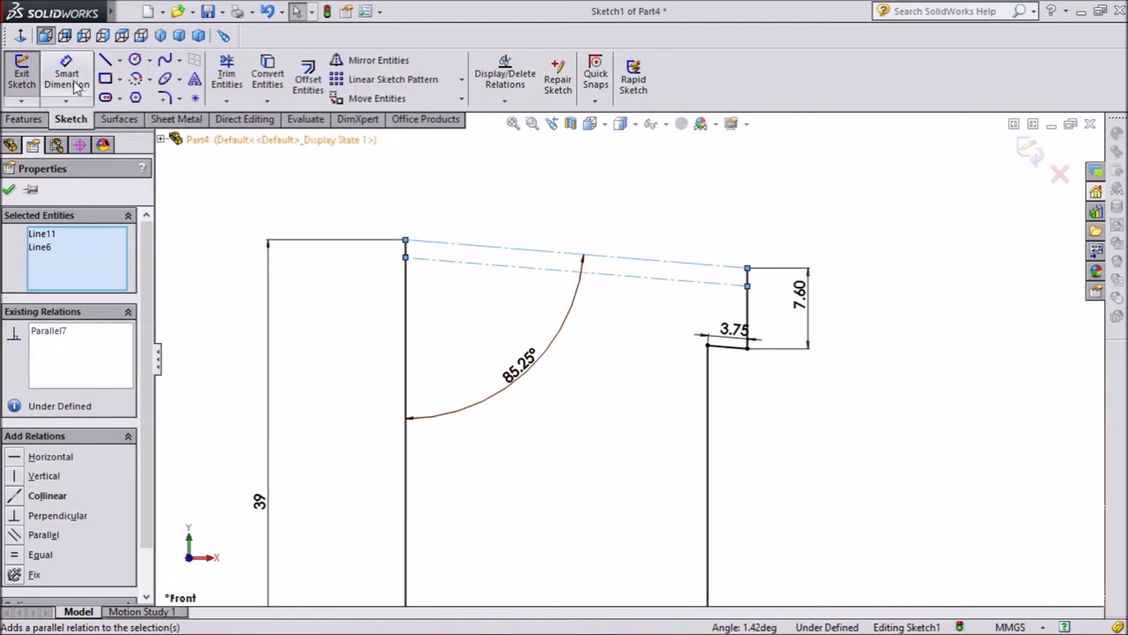
- Dimension the gap between the top edge and the centerline to 1.6 mm
click(66, 75)
click(508, 248)
click(510, 265)
click(518, 265)
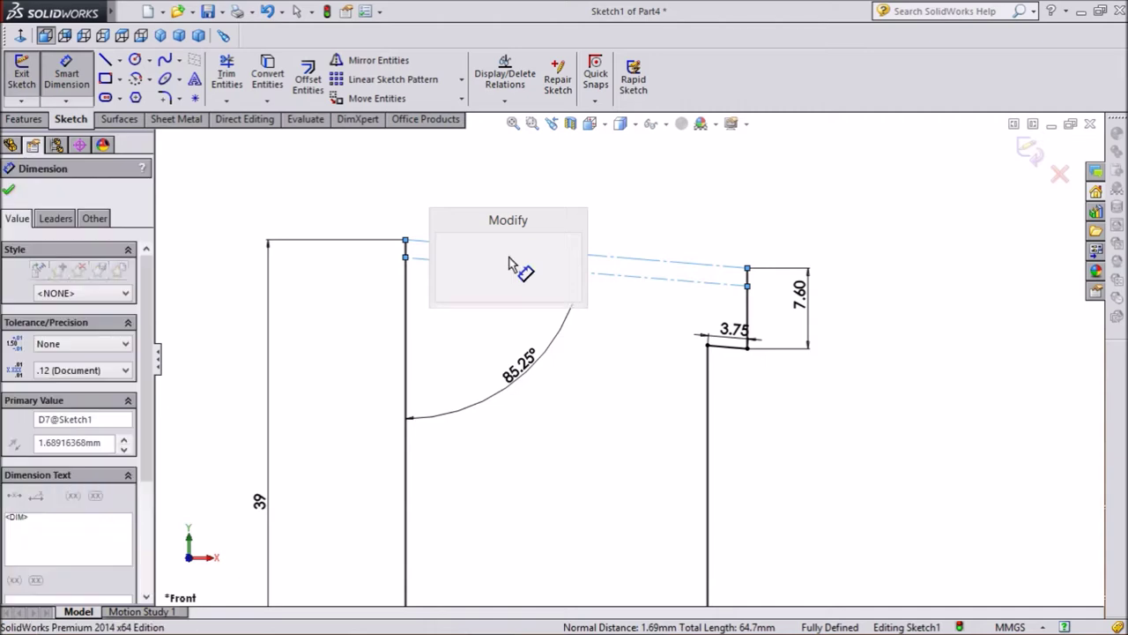
text(1.6)
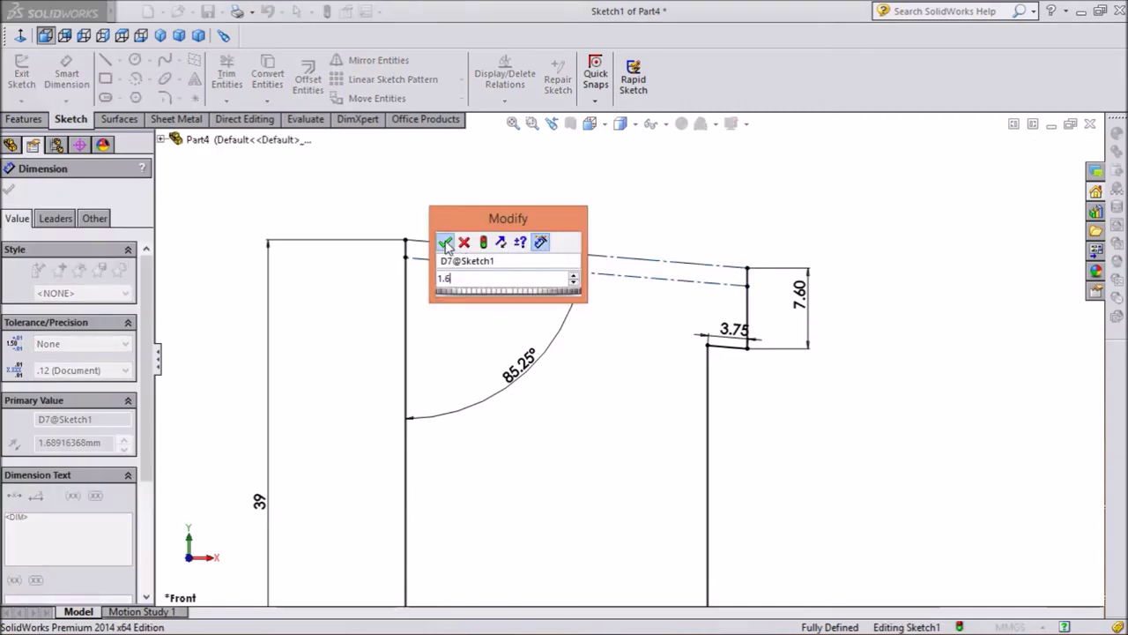
click(445, 242)
scroll(492, 236, down, 1)
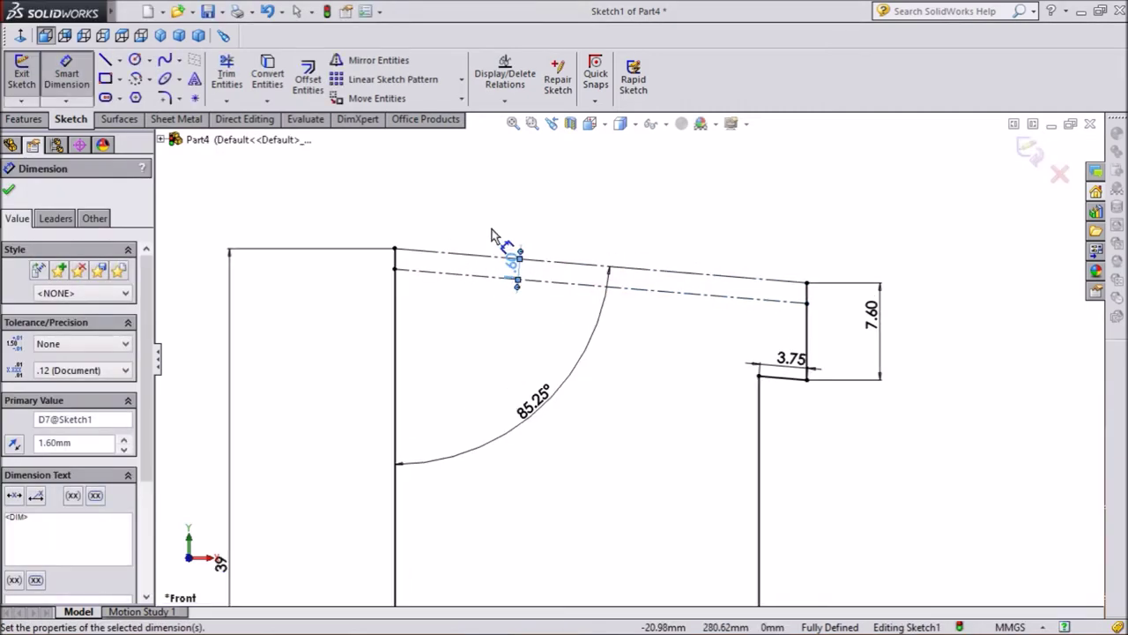
scroll(491, 236, down, 1)
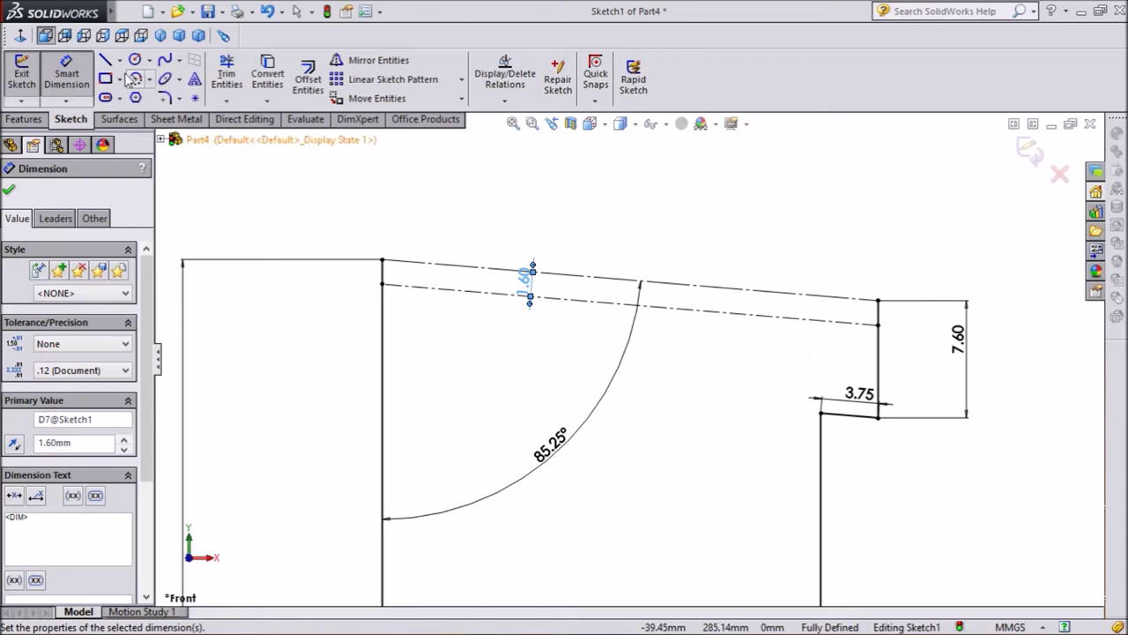
click(105, 60)
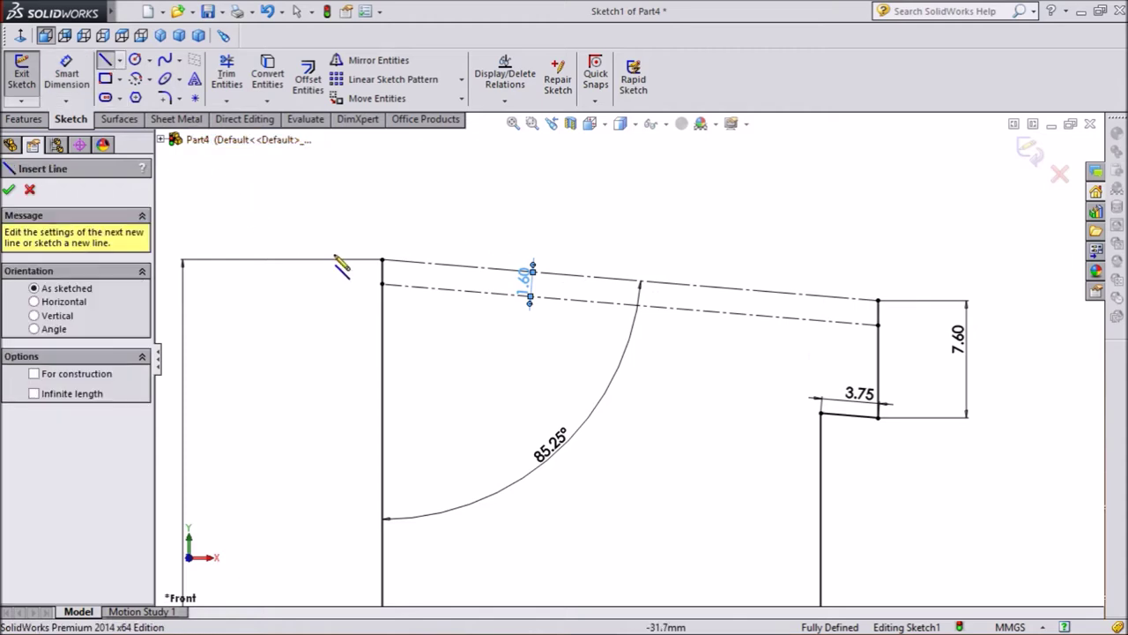
- Draw the tooth: a short top segment, vertical drop, diagonal rise, and vertical line down to the centerline
click(384, 261)
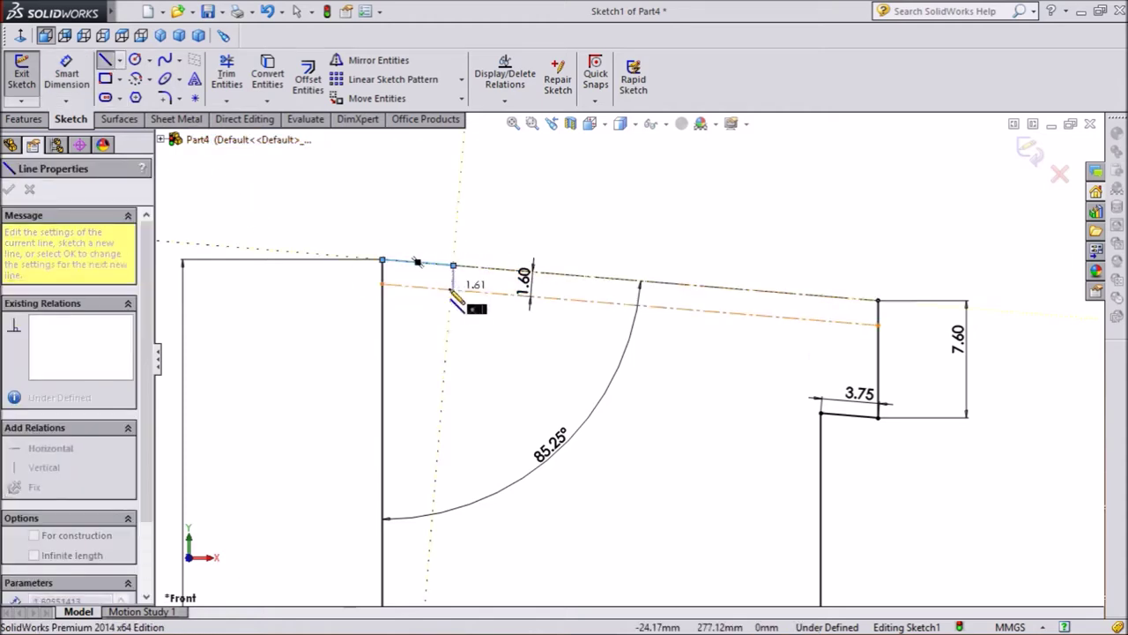
click(453, 278)
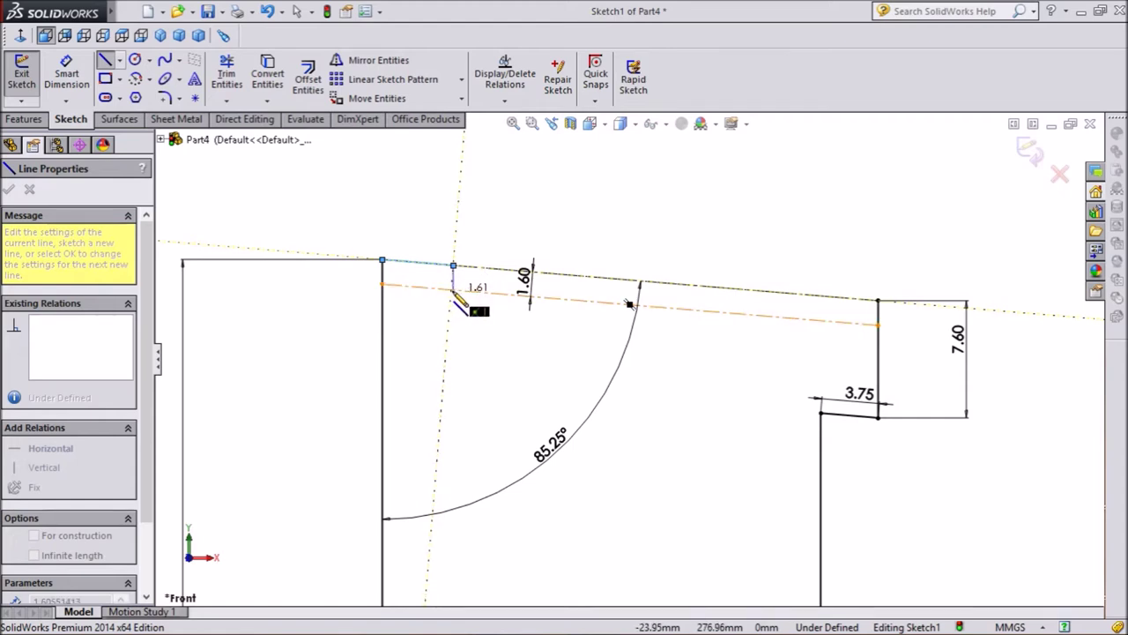
scroll(453, 295, down, 3)
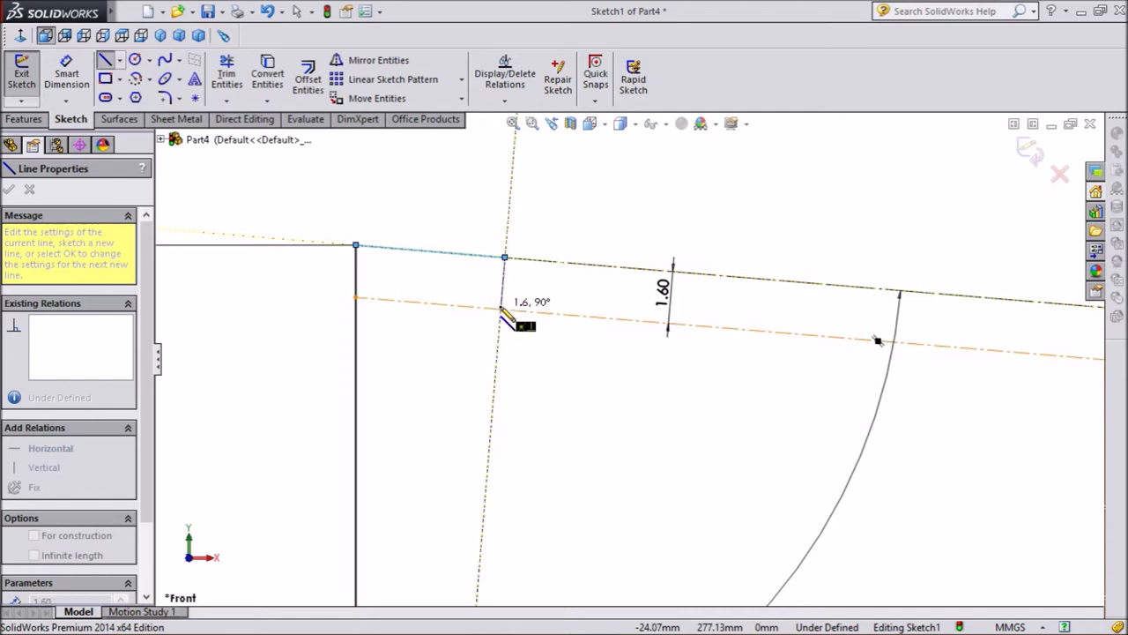
click(501, 310)
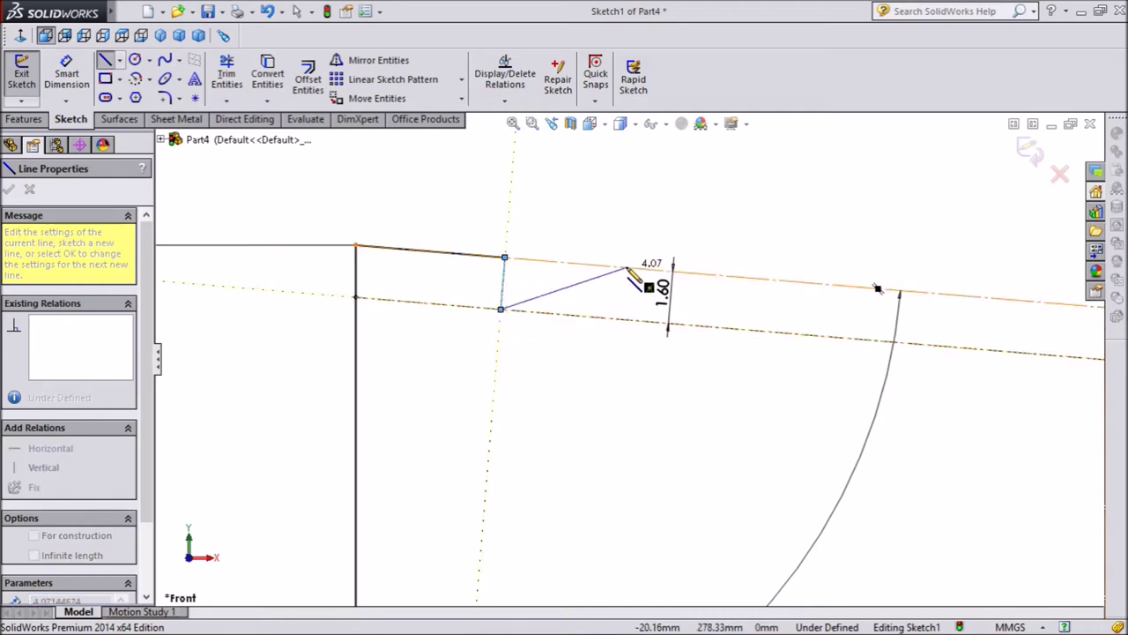
click(628, 268)
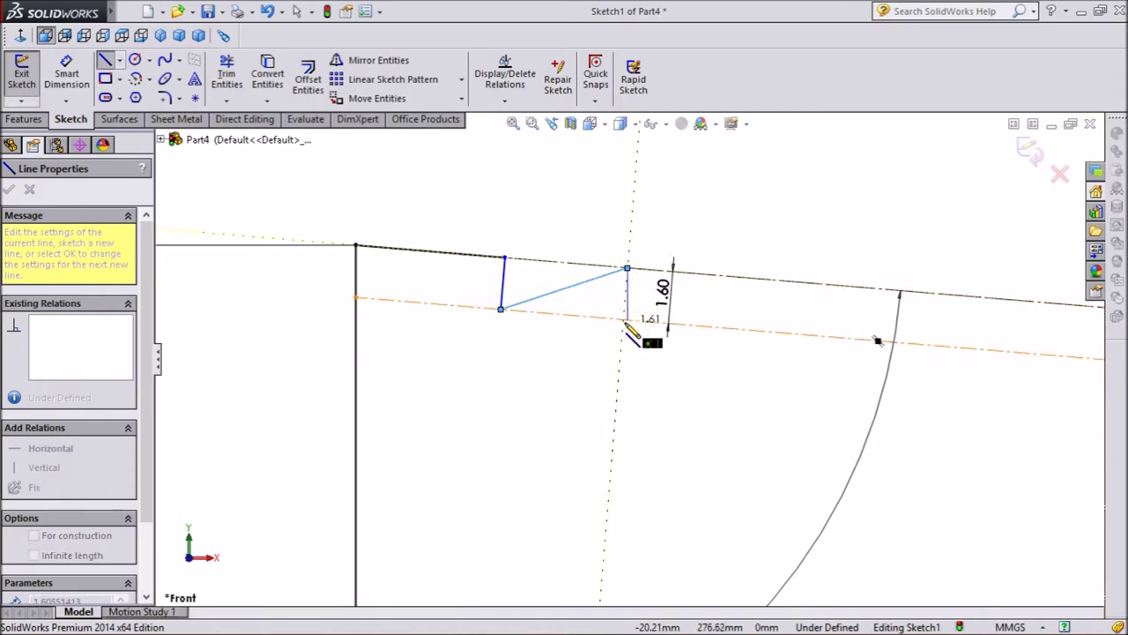
right_click(580, 397)
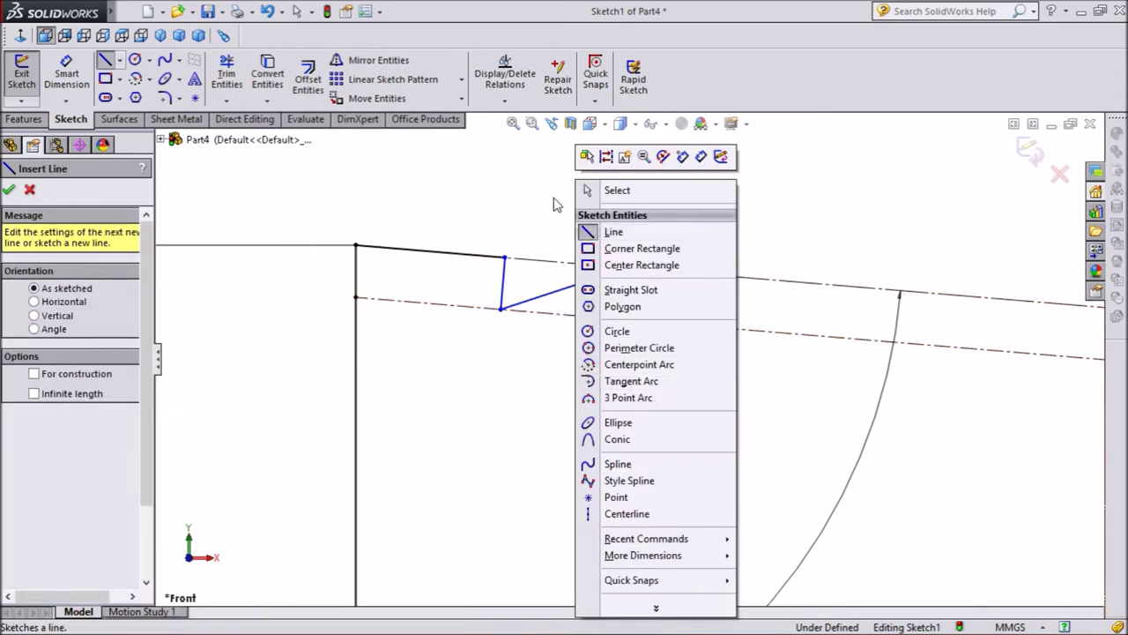
click(554, 205)
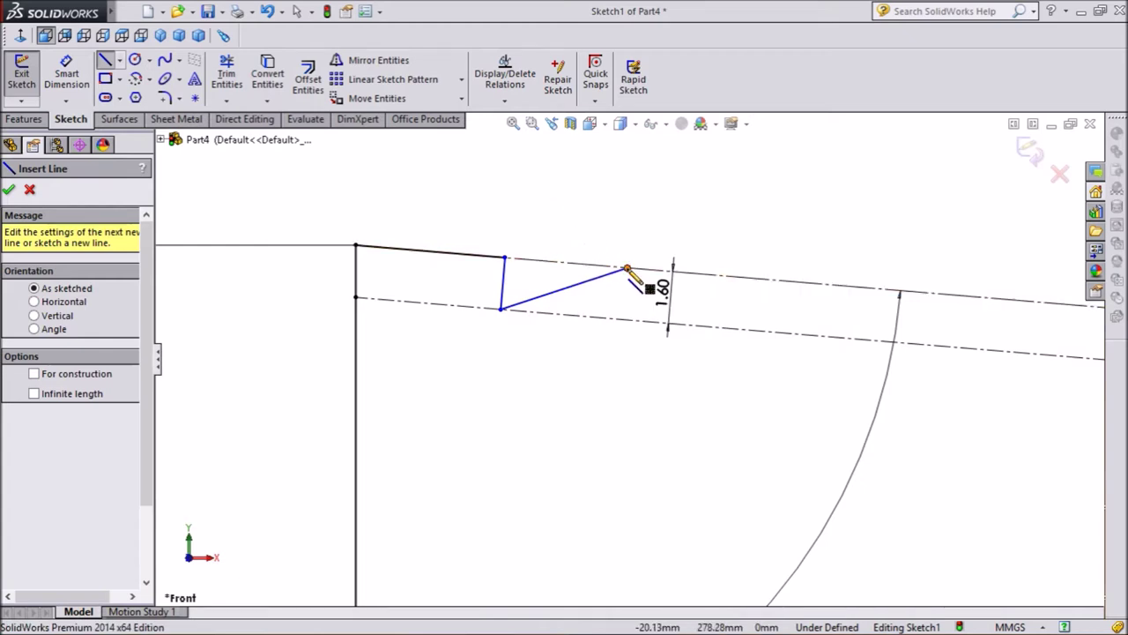
click(625, 268)
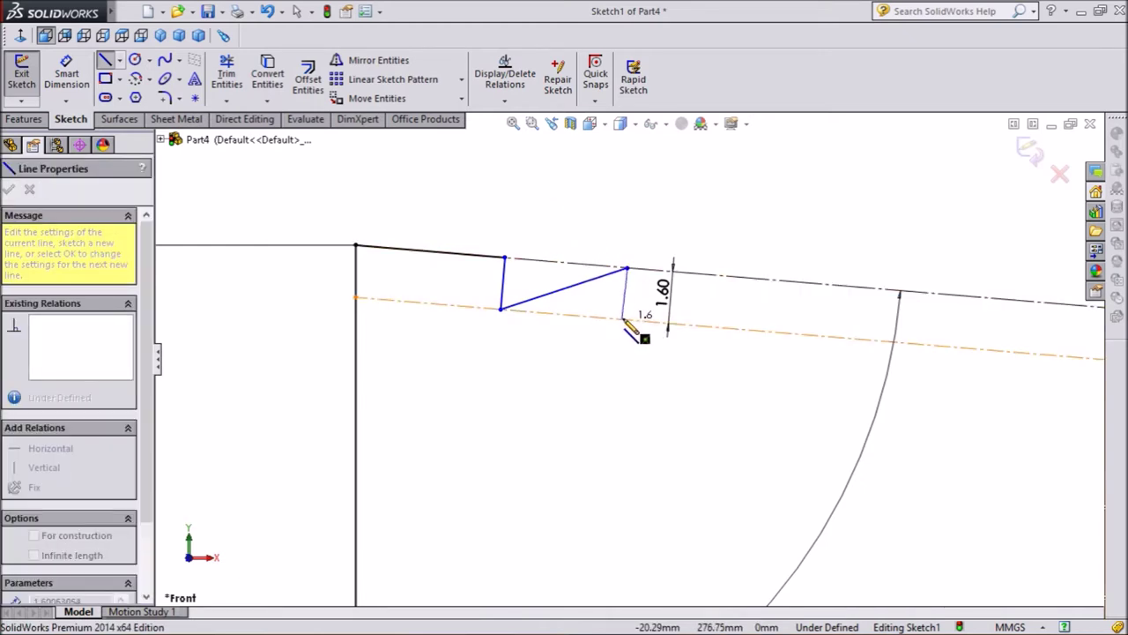
click(623, 319)
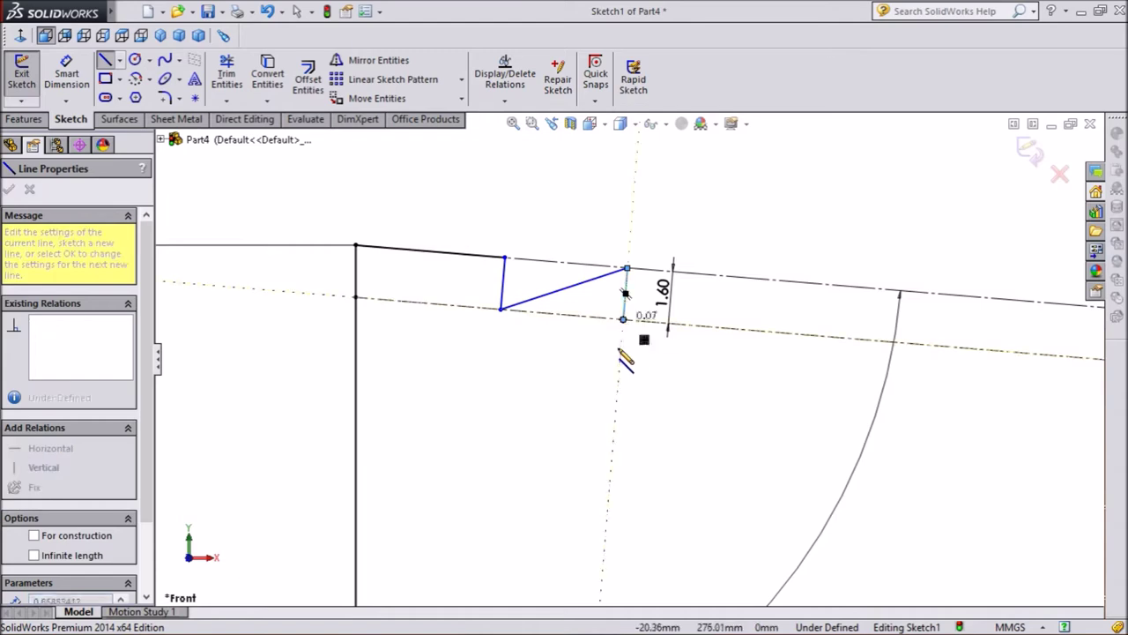
right_click(653, 169)
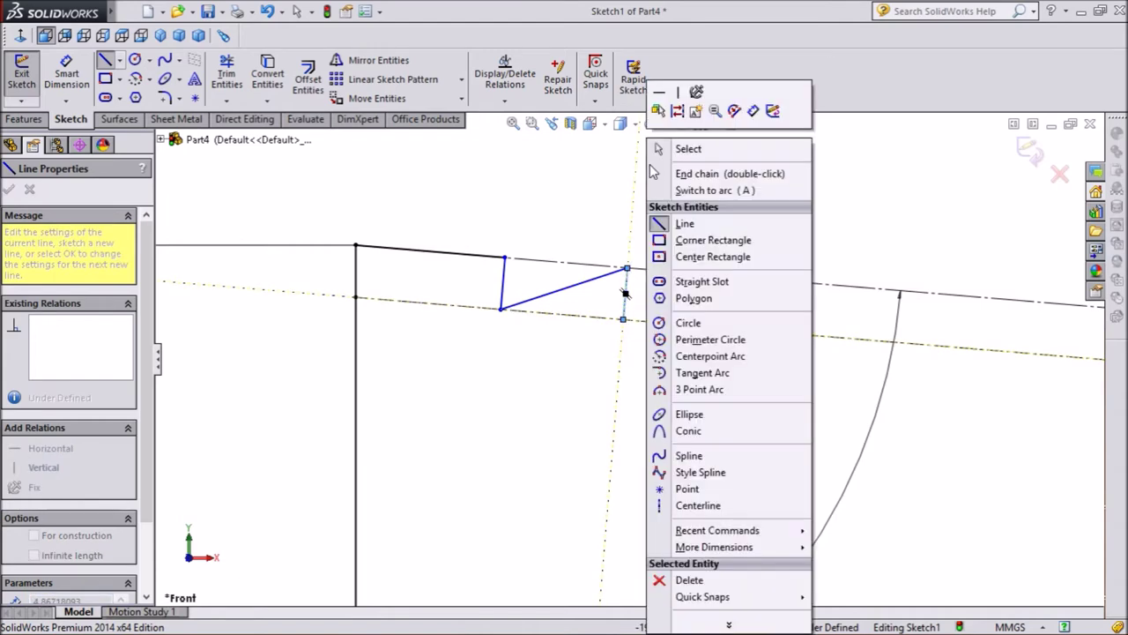
click(657, 148)
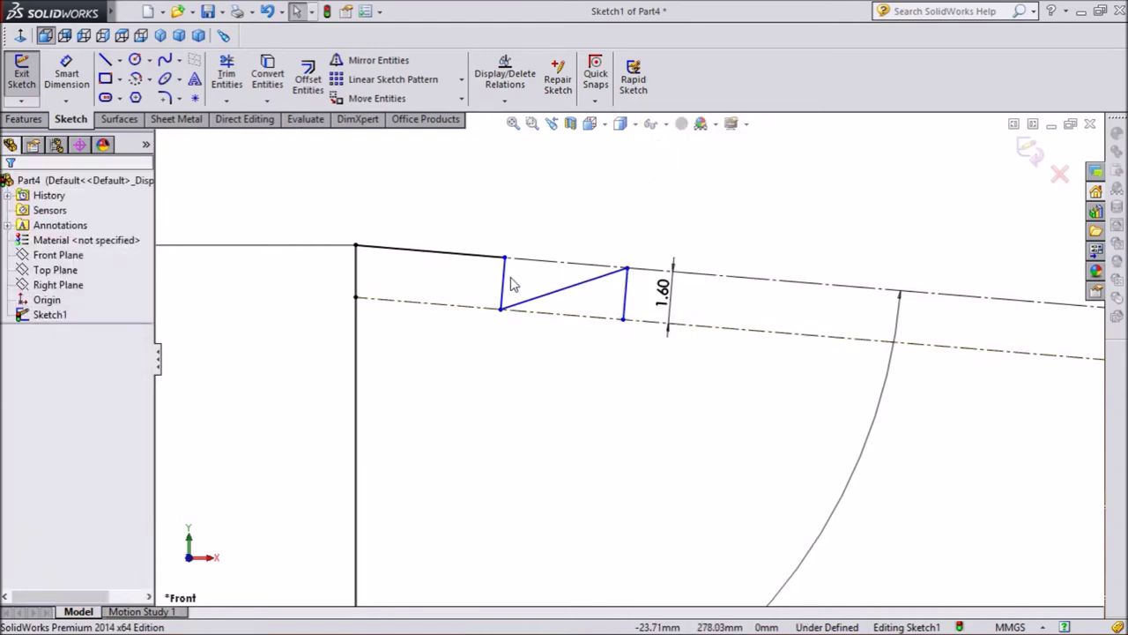
click(66, 73)
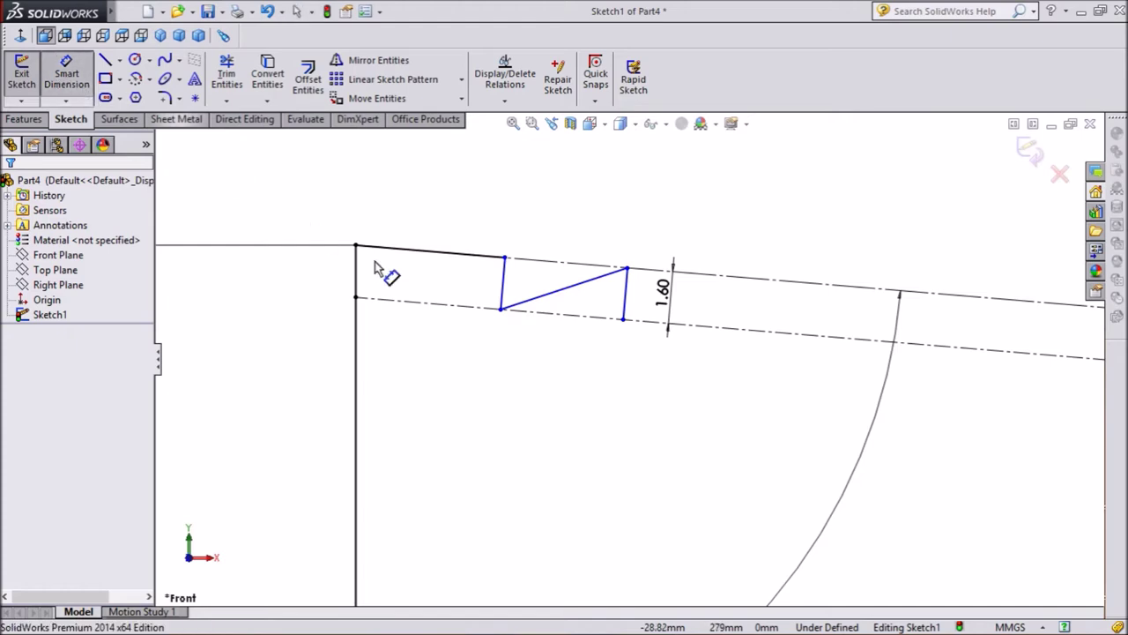
- Dimension the tooth's top segment to 4.45 mm and its width between vertical lines to 3.18 mm
click(428, 256)
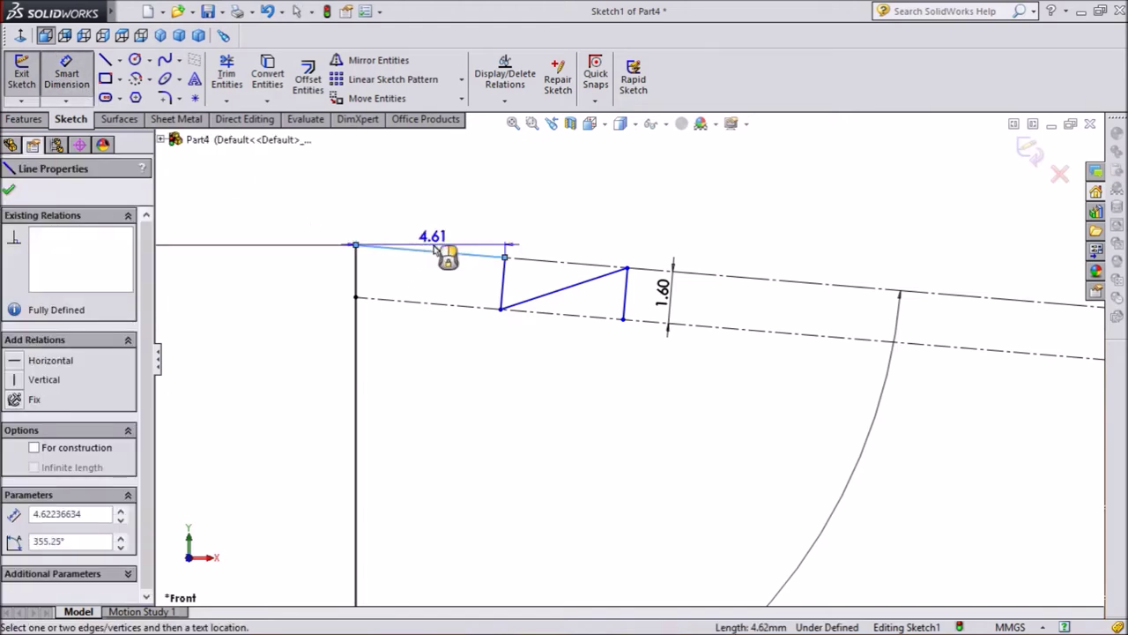
click(439, 251)
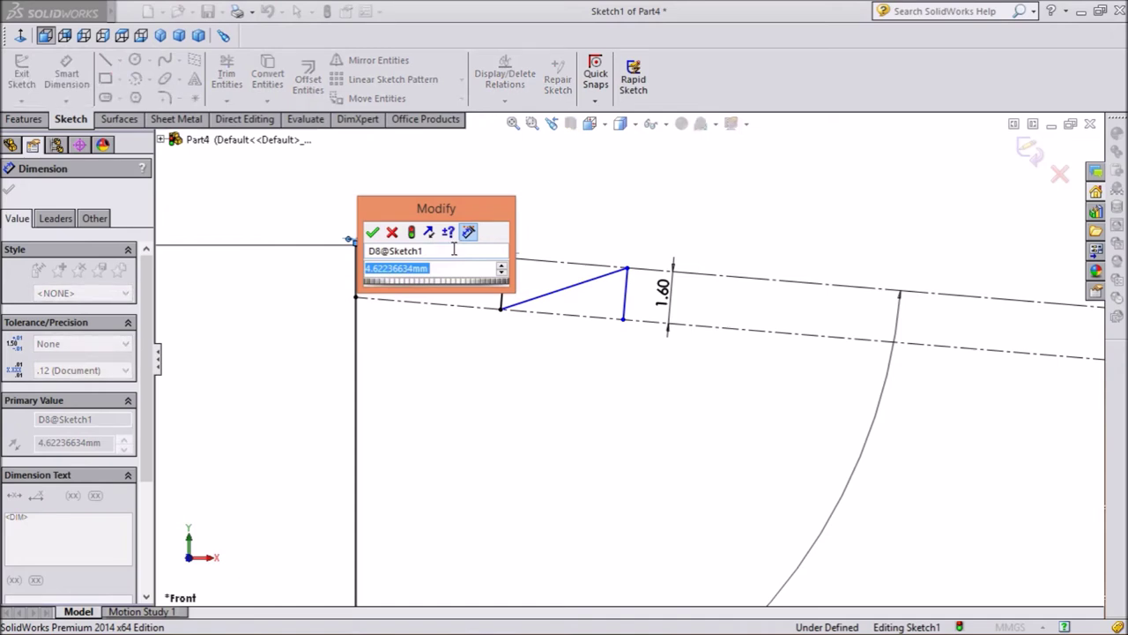
text(4.45)
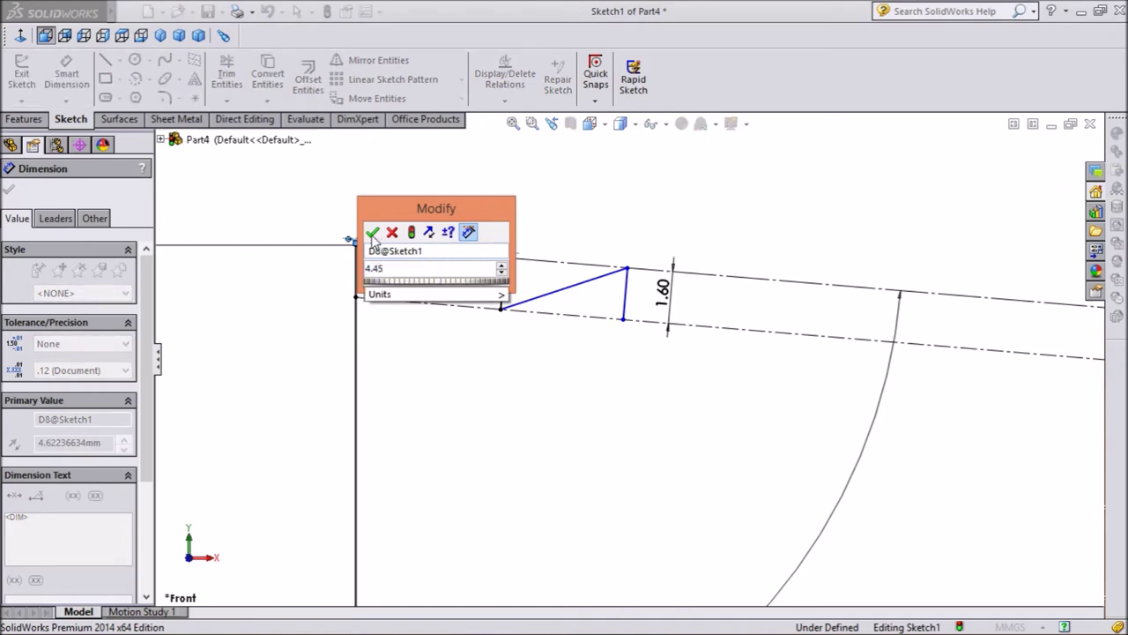
click(372, 232)
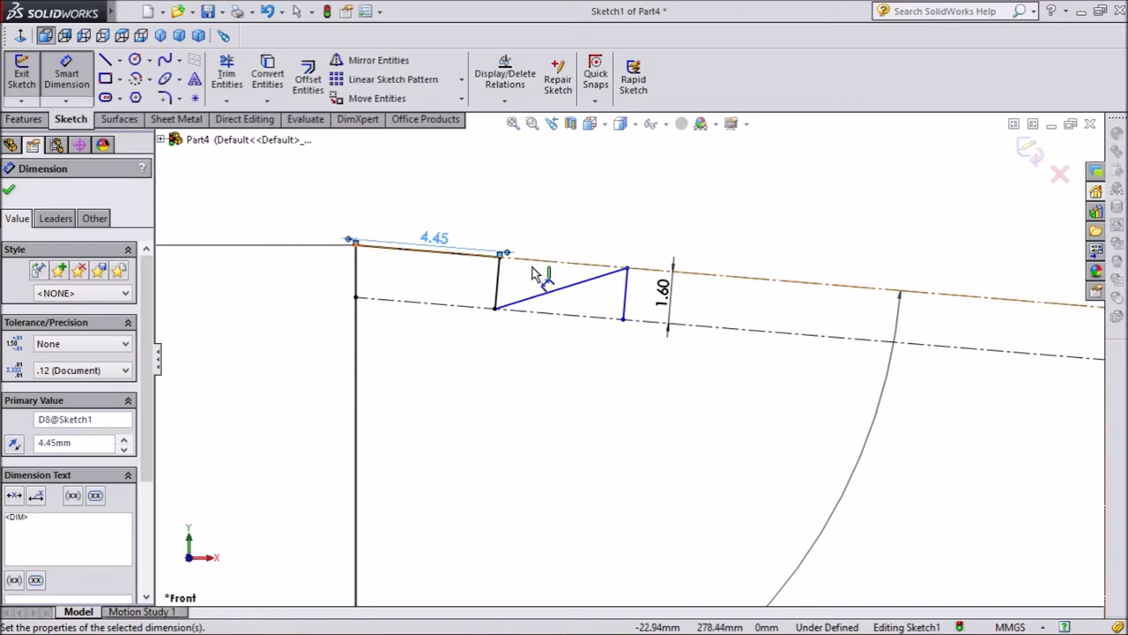
click(499, 287)
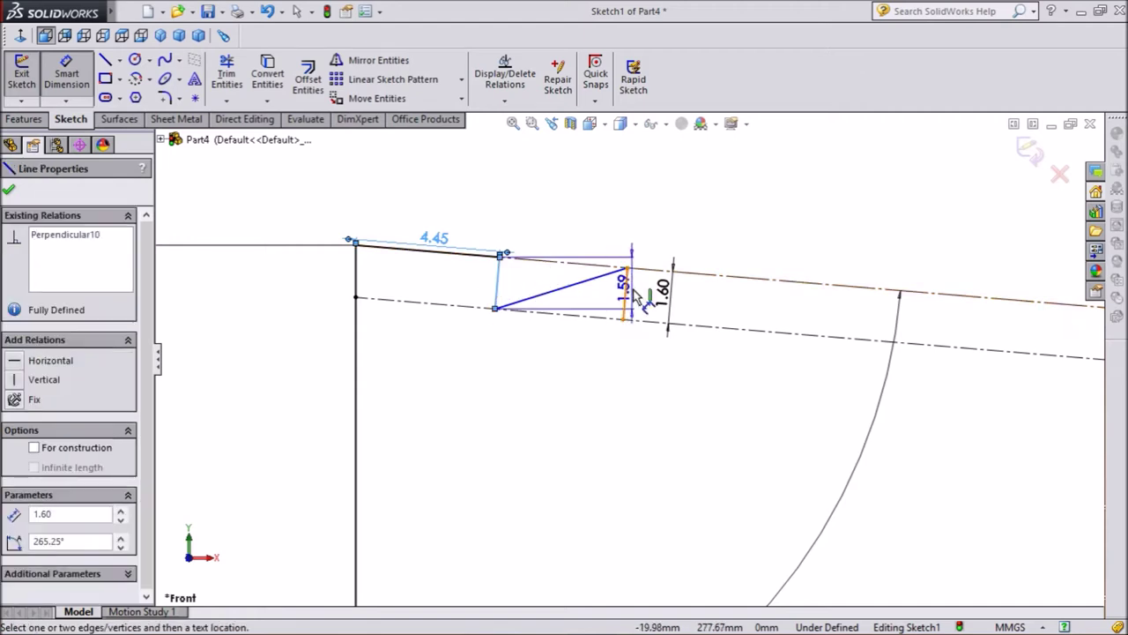
click(628, 295)
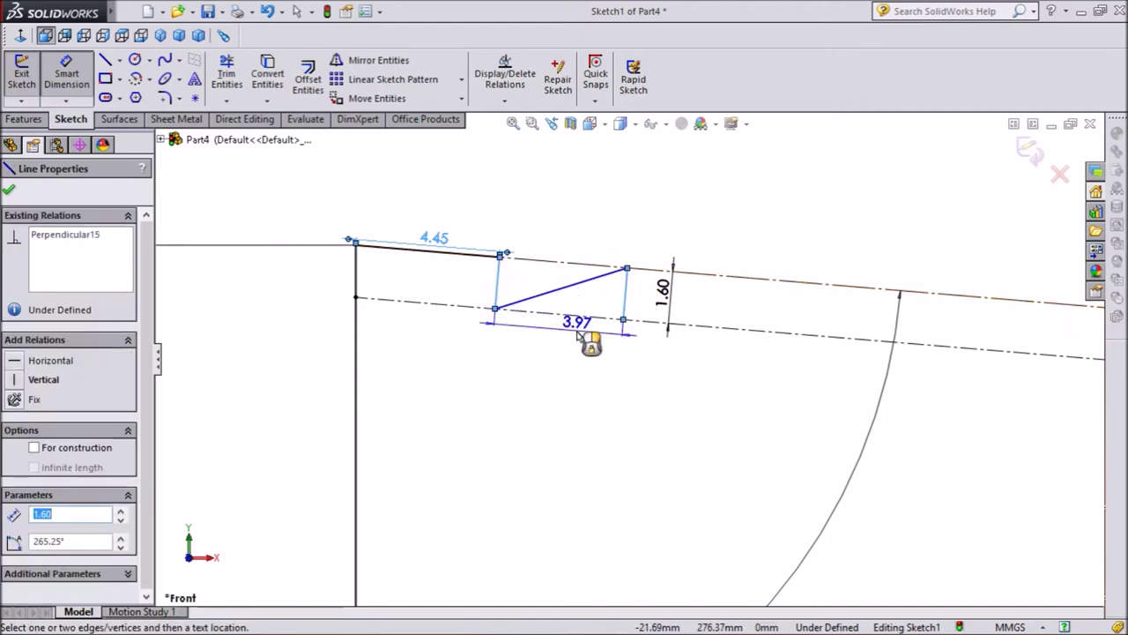
click(579, 333)
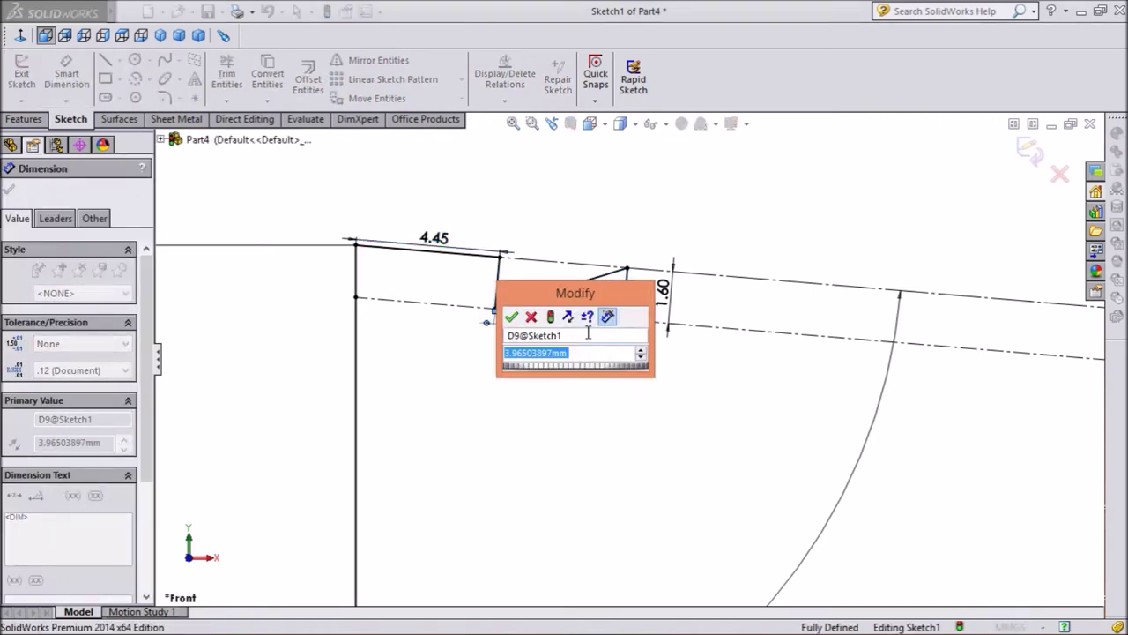
text(3.8)
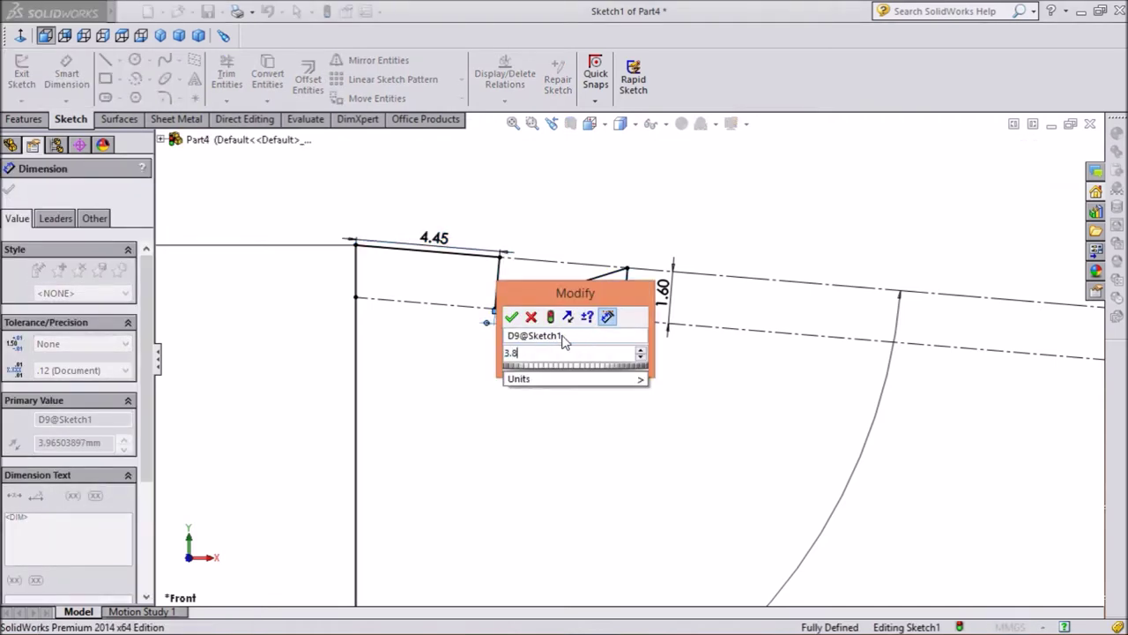
key(BackSpace)
click(512, 317)
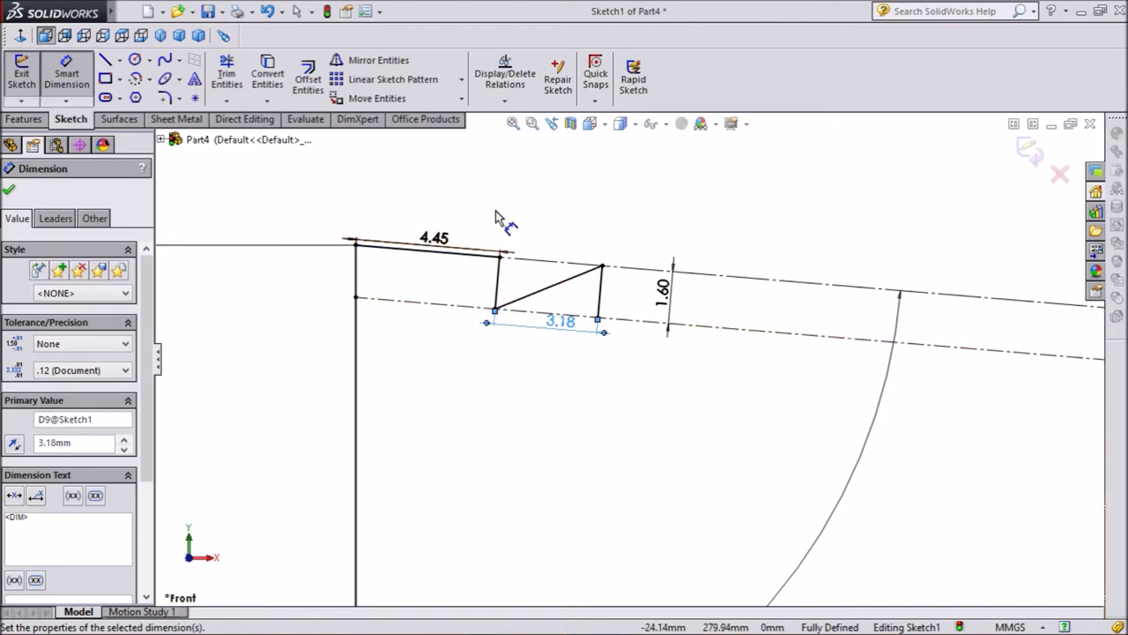
click(67, 77)
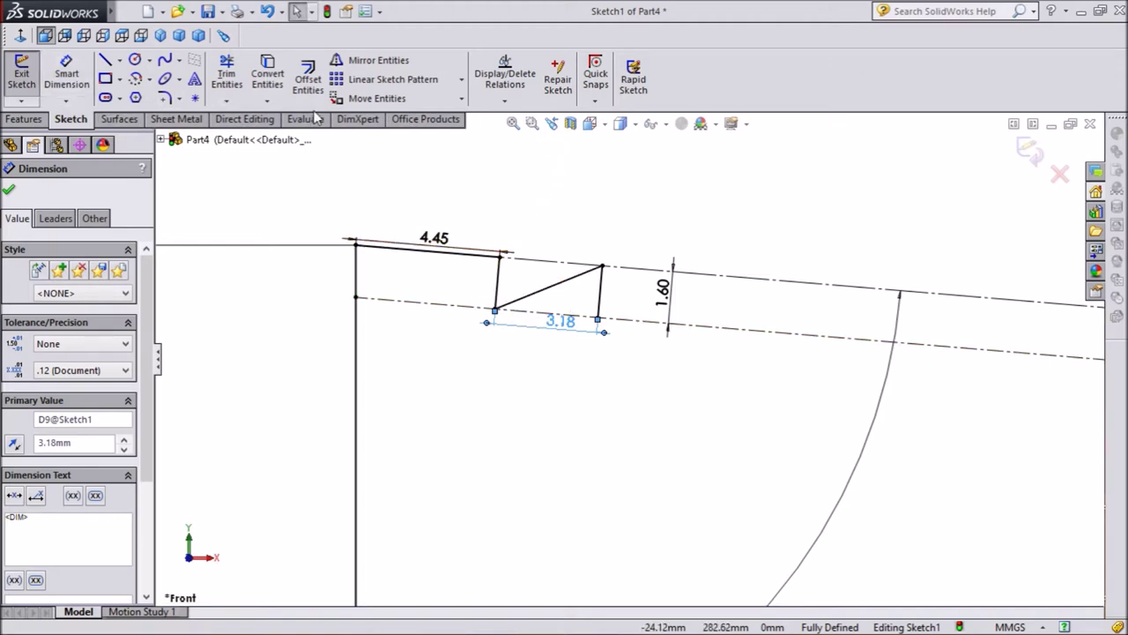
- Linear-pattern the diagonal and vertical tooth lines 8 times at 3.18 mm spacing, 355.25° angle
click(388, 79)
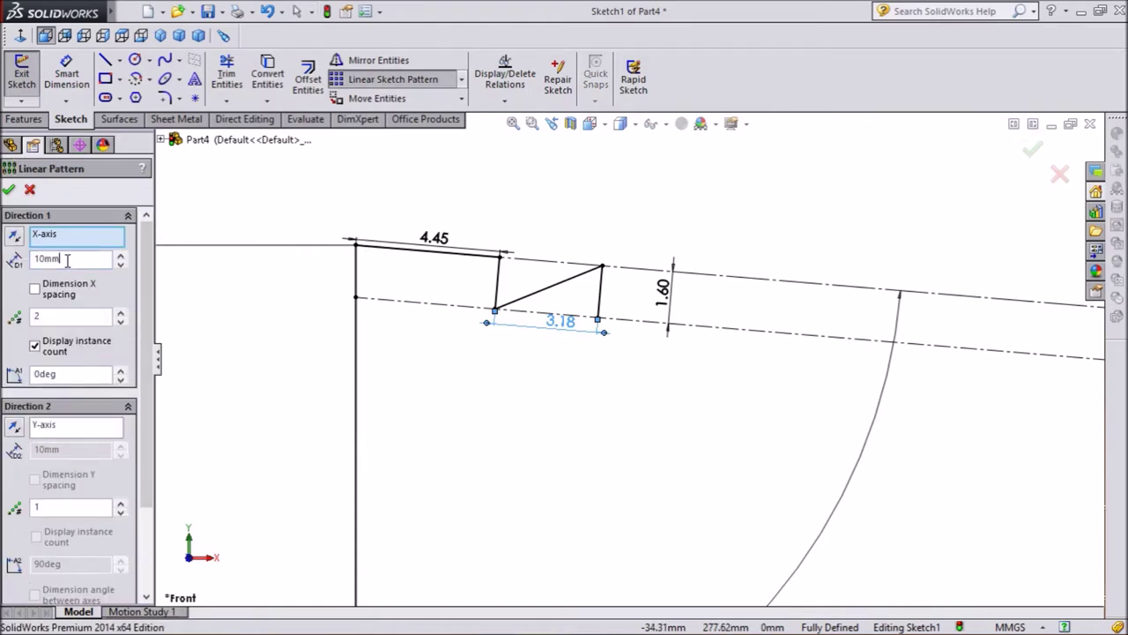
text(3.18)
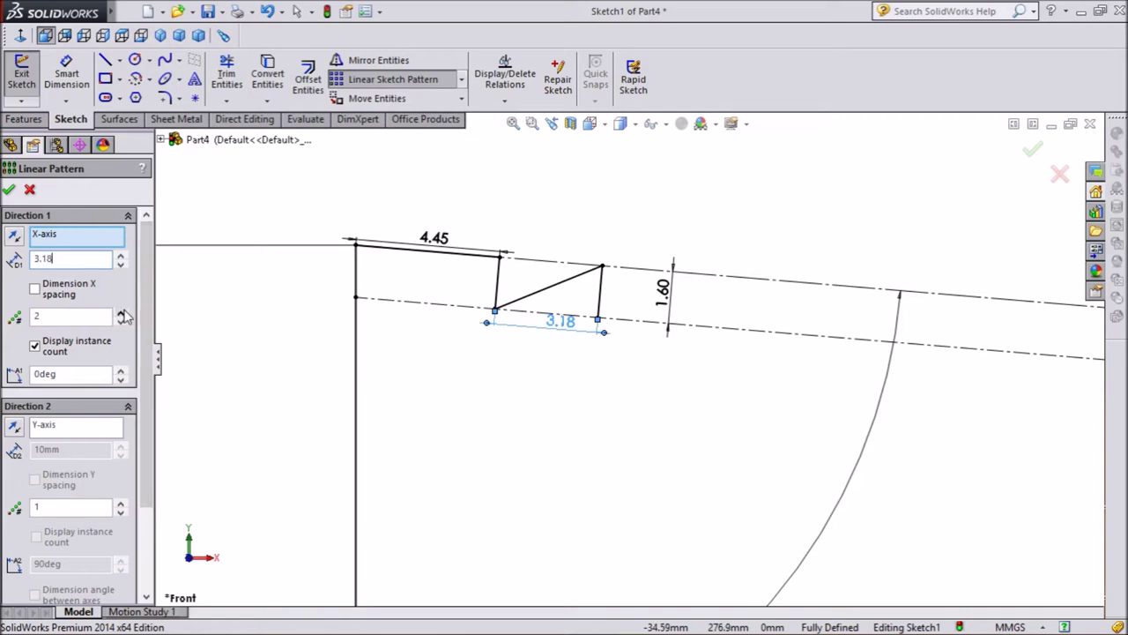
click(59, 317)
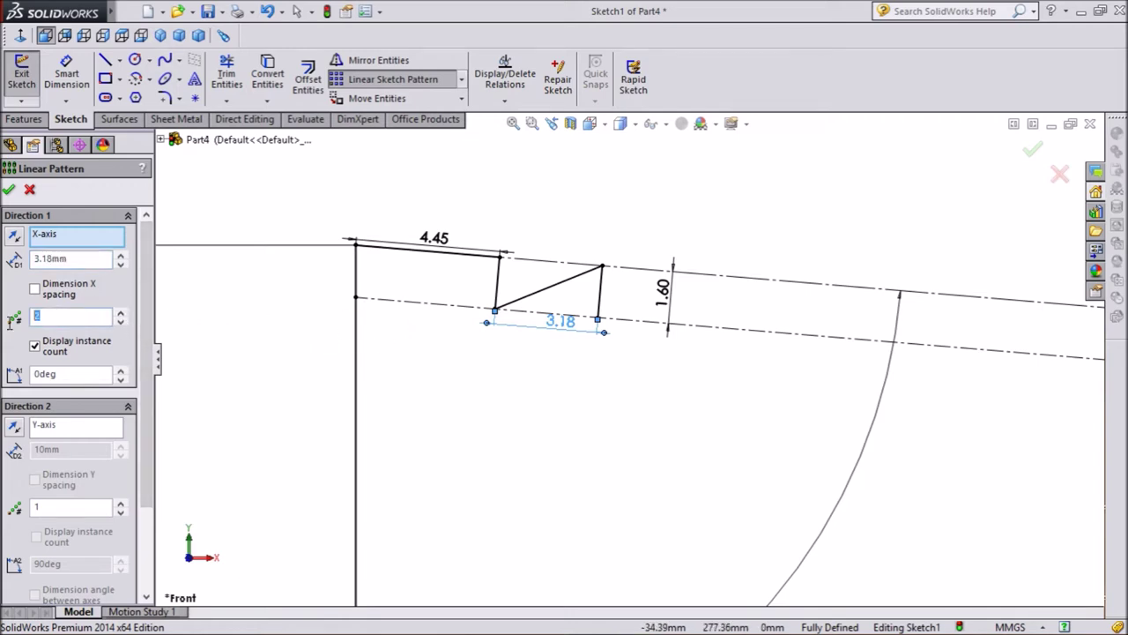
text(8)
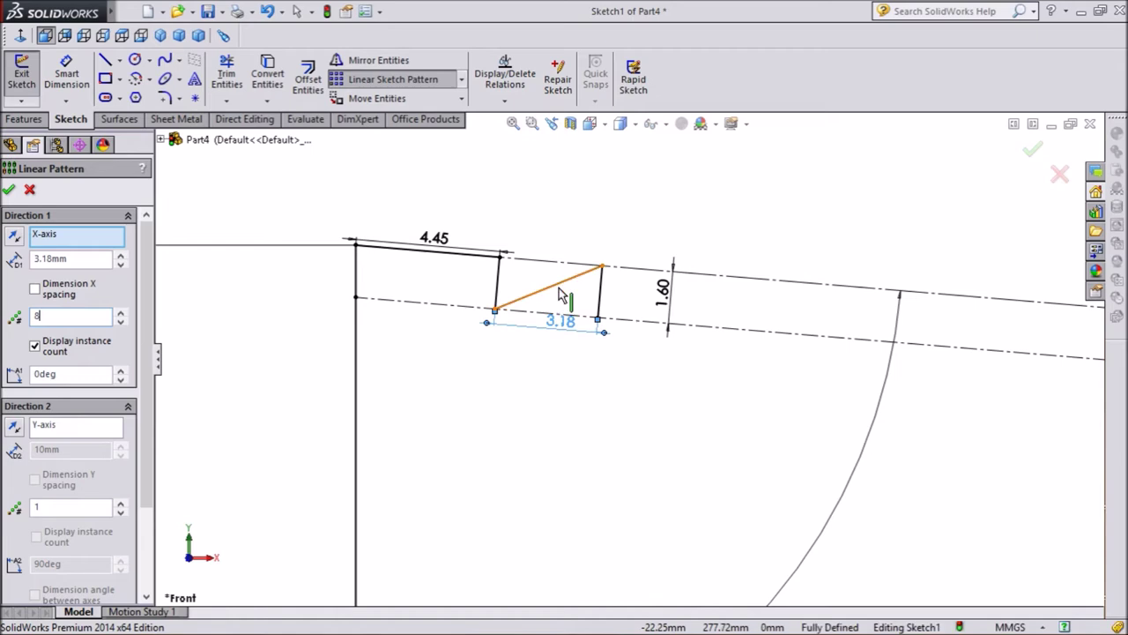
click(557, 292)
click(602, 302)
text(355)
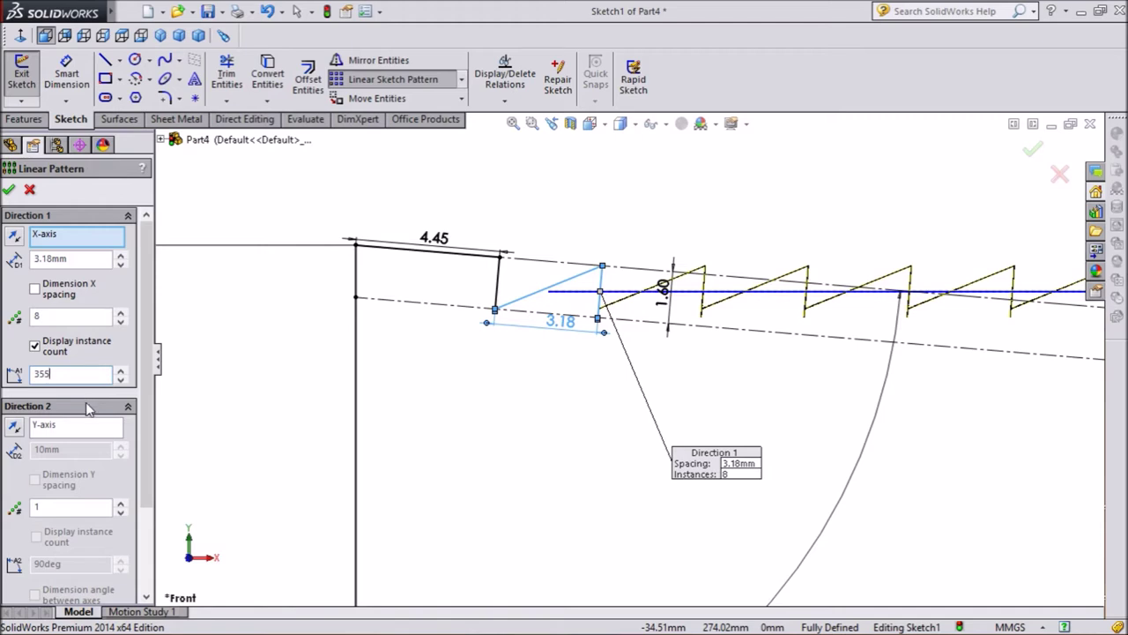
text(.25)
key(Return)
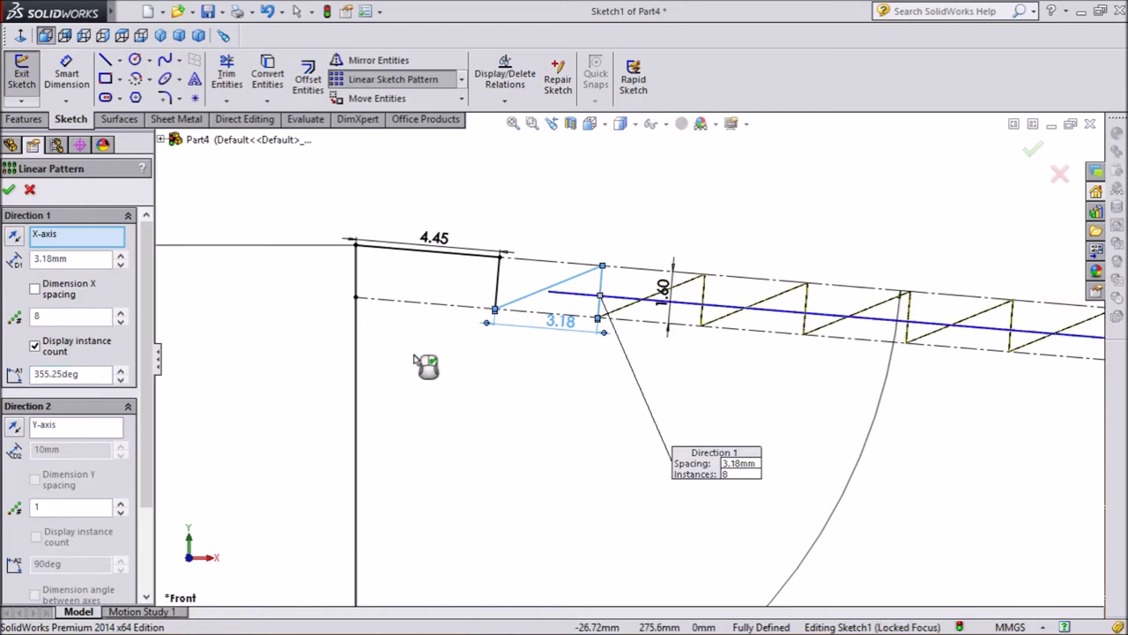
scroll(427, 363, up, 1)
scroll(427, 362, up, 1)
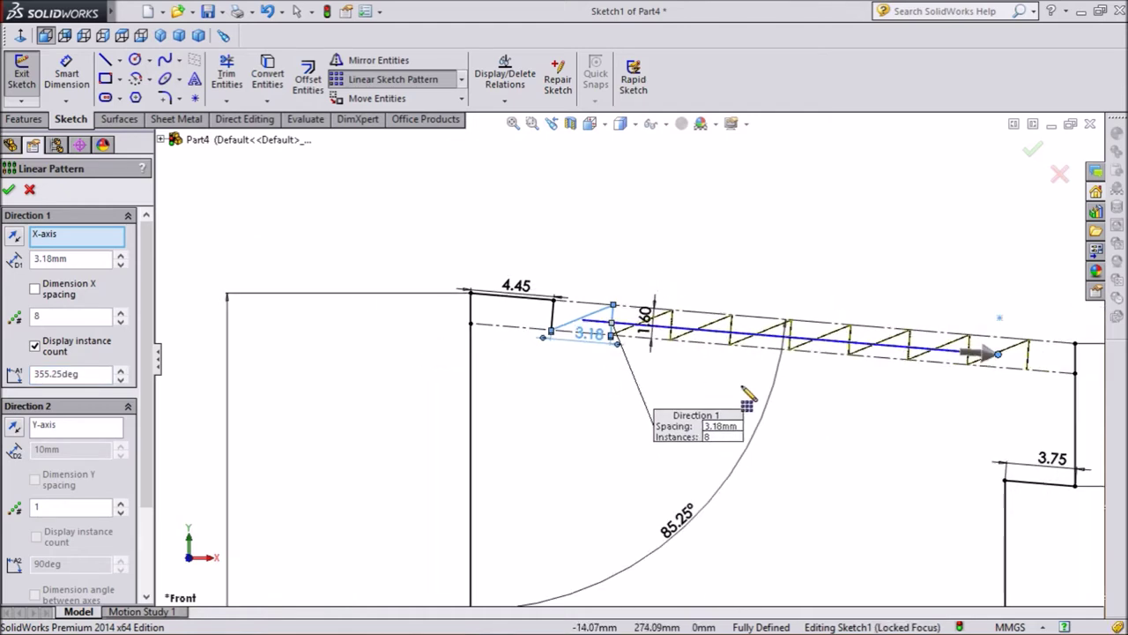
scroll(1023, 366, down, 1)
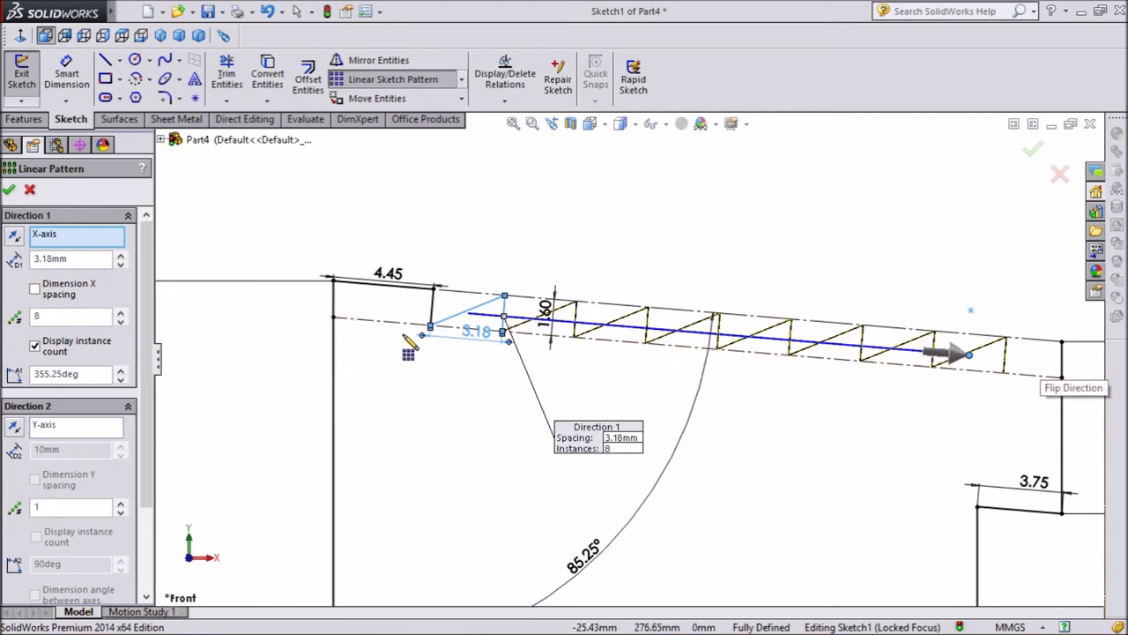
click(10, 192)
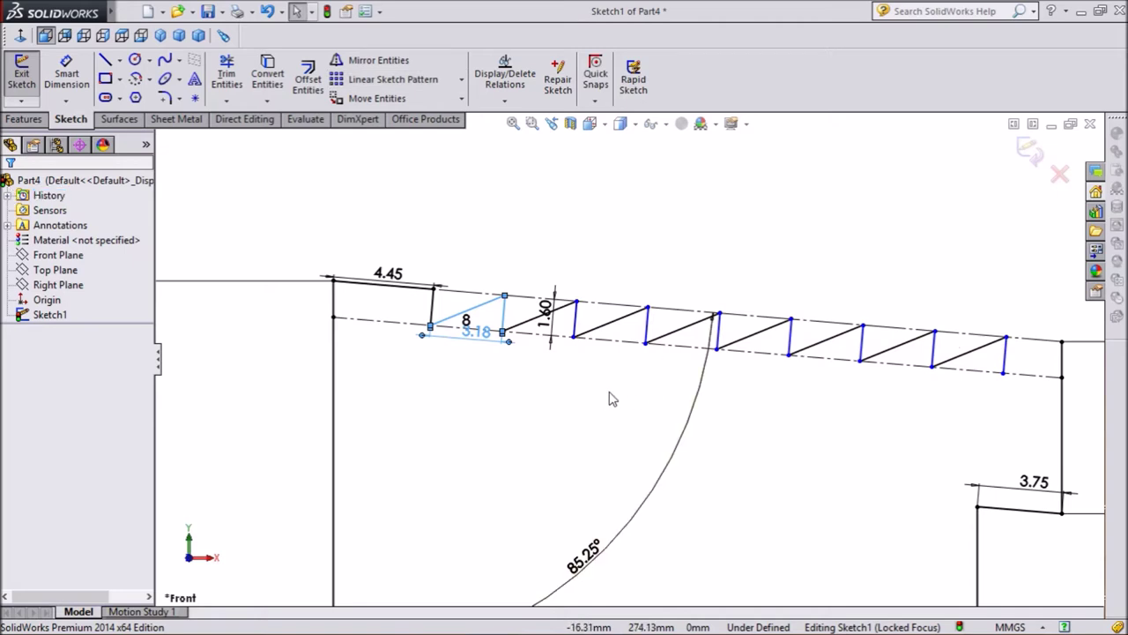
- Delete the leftover vertical line at the right end of the tooth row
scroll(1064, 374, down, 1)
scroll(1039, 368, down, 1)
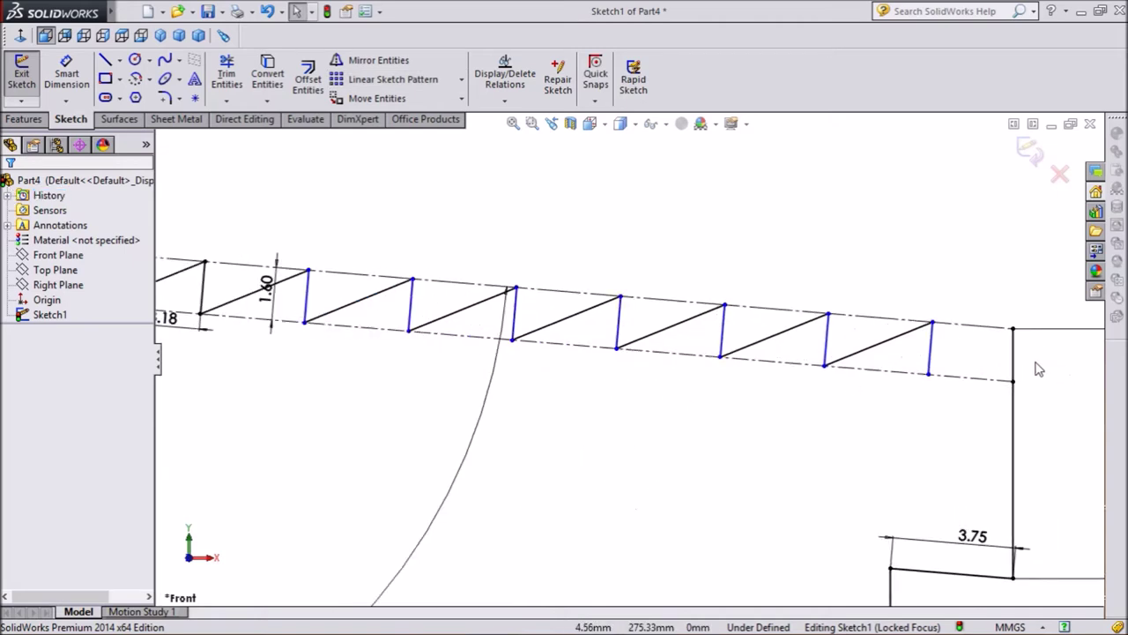
click(932, 356)
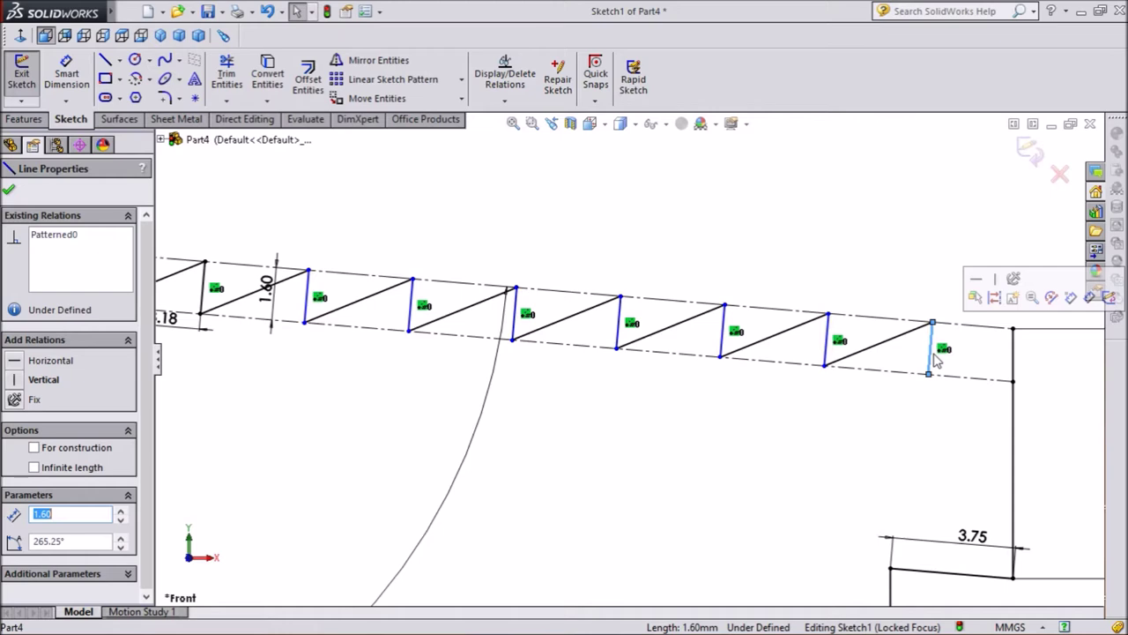
key(Delete)
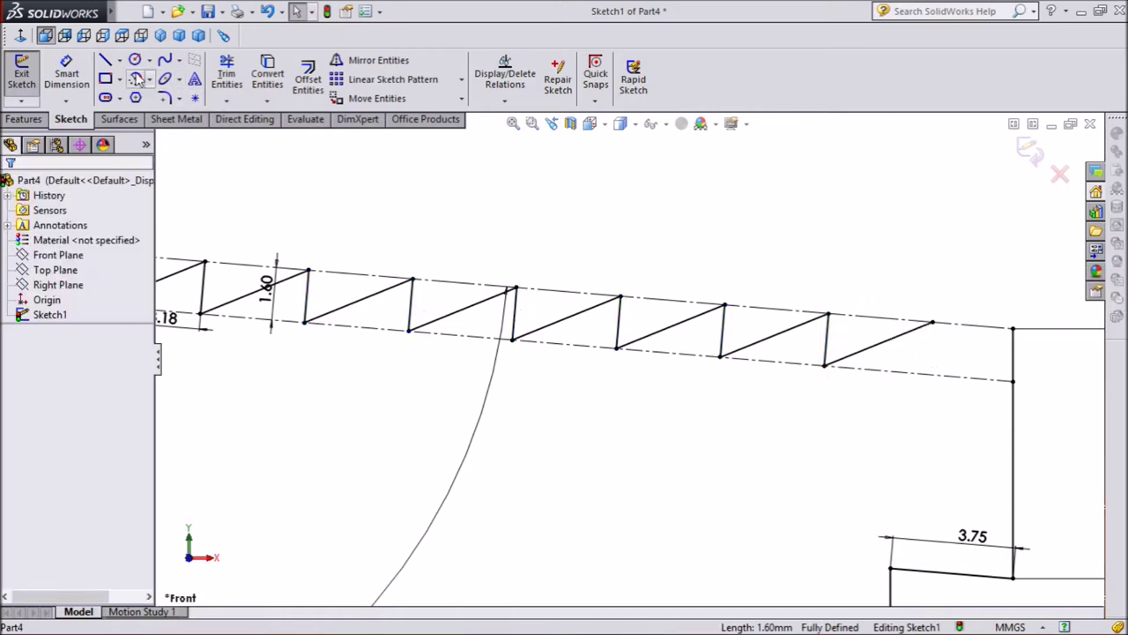
- Draw a line joining the last tooth endpoint to the jaw's right corner
click(105, 59)
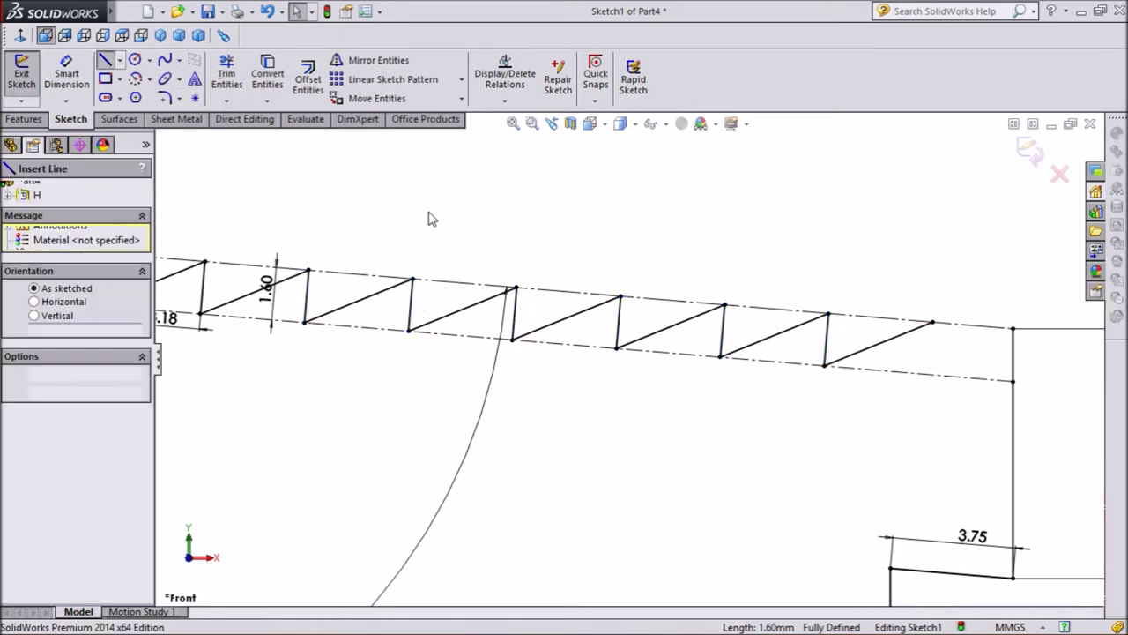
click(932, 323)
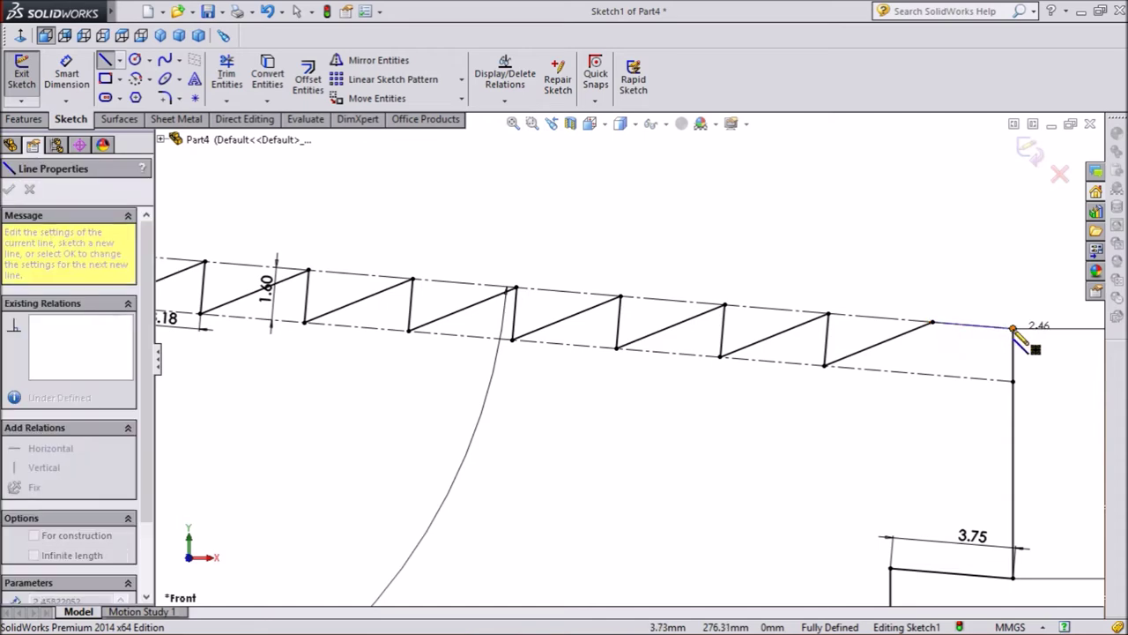
click(1013, 328)
right_click(969, 322)
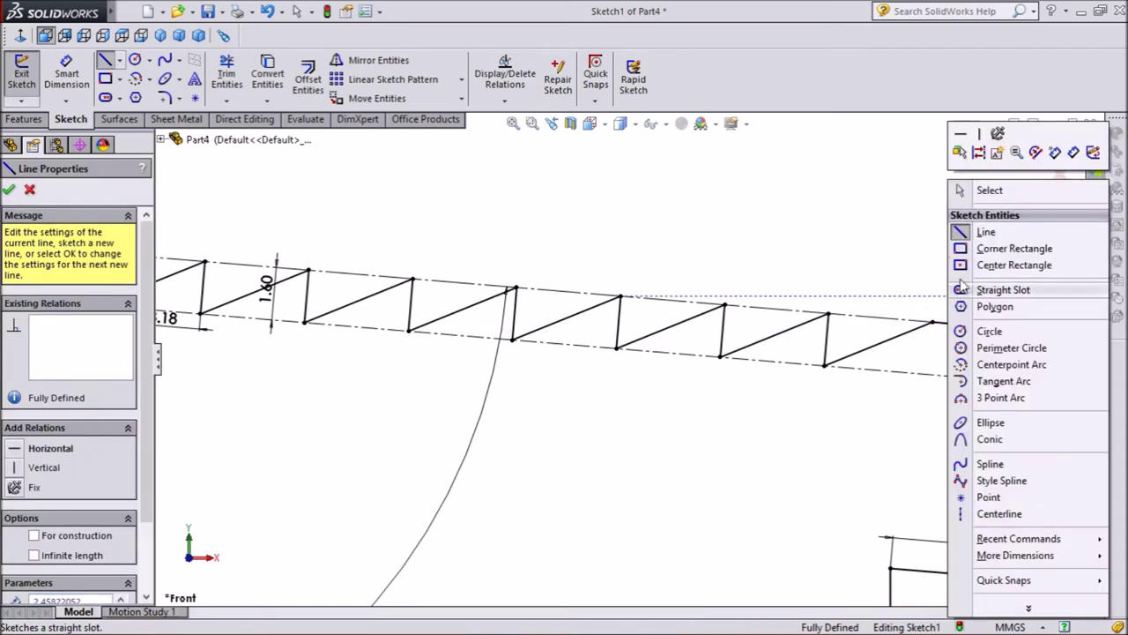
click(980, 191)
key(f)
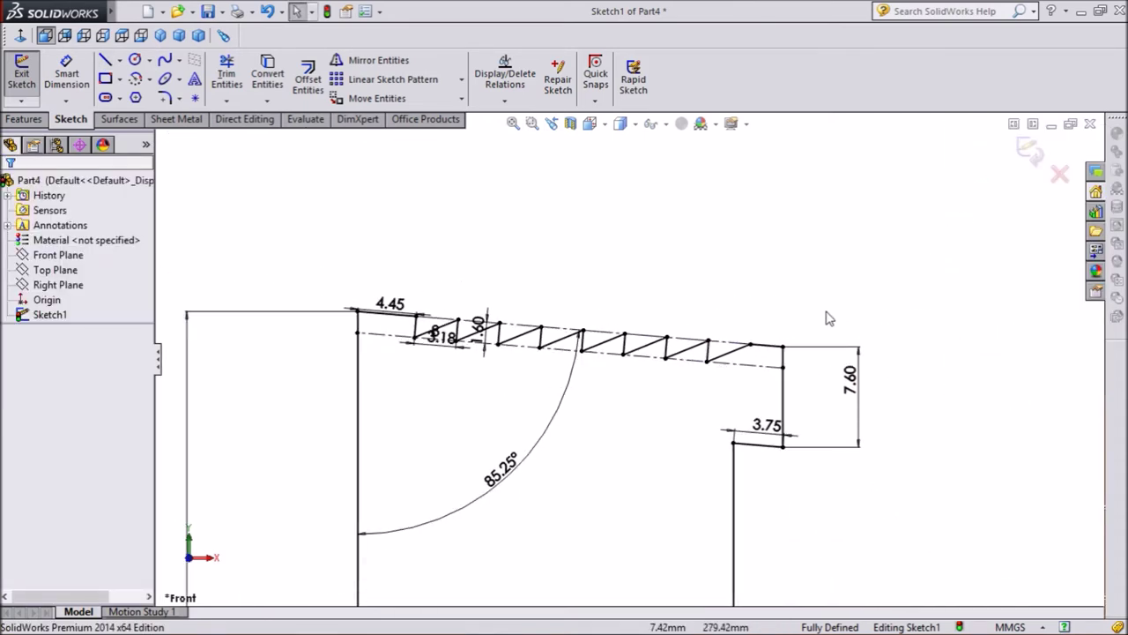
- Draw a long line from the left end of the 3.75 step to the left vertical edge
click(105, 59)
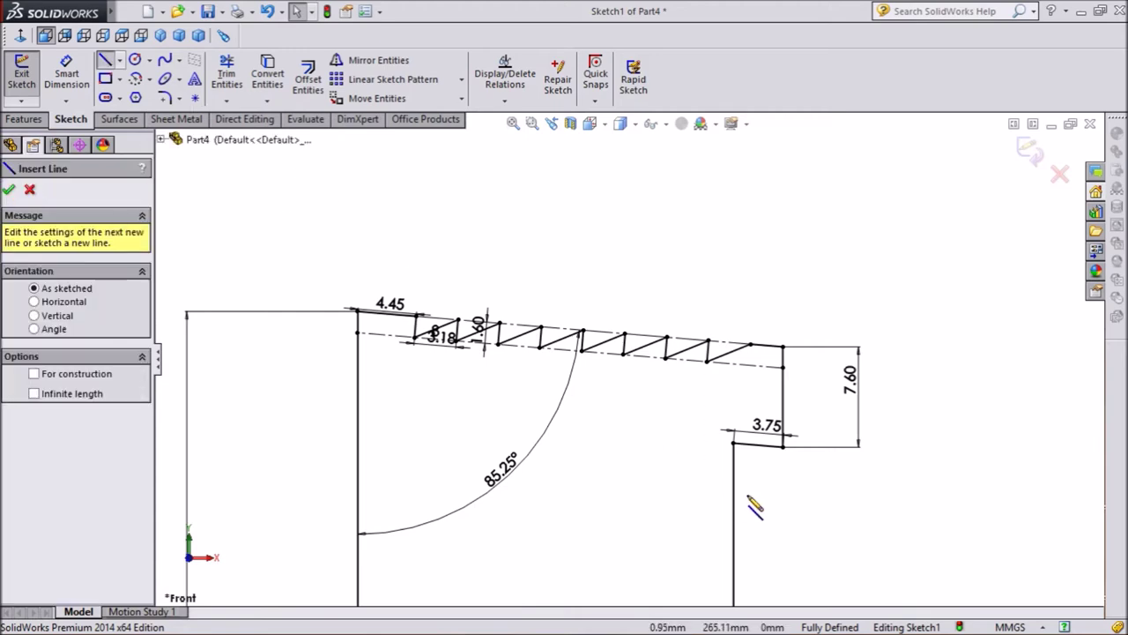
click(732, 444)
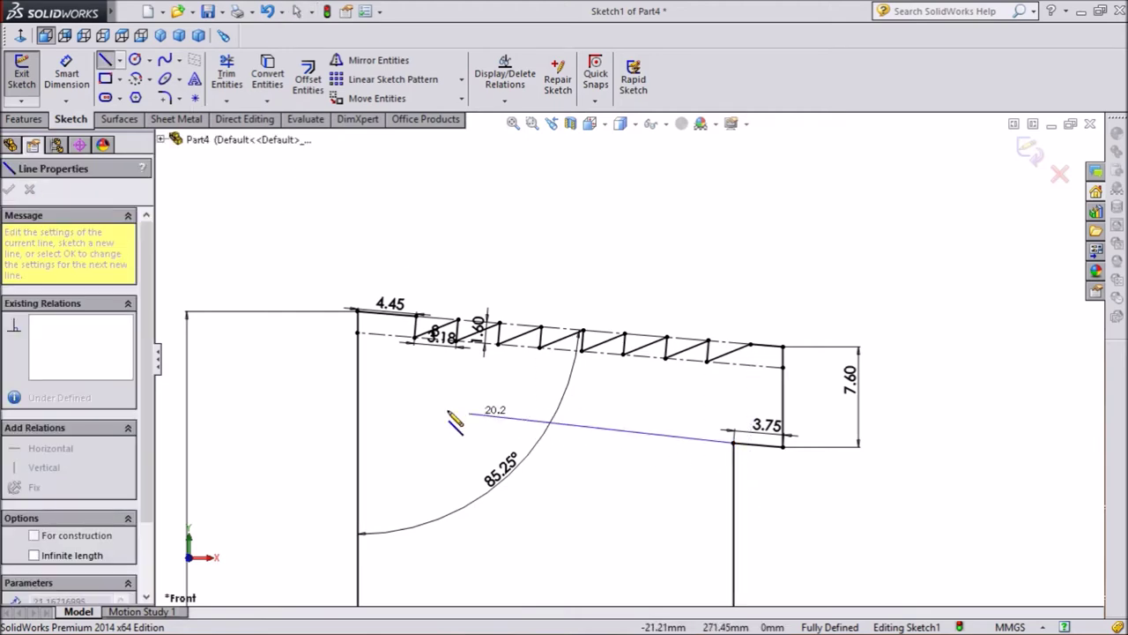
click(359, 403)
right_click(401, 398)
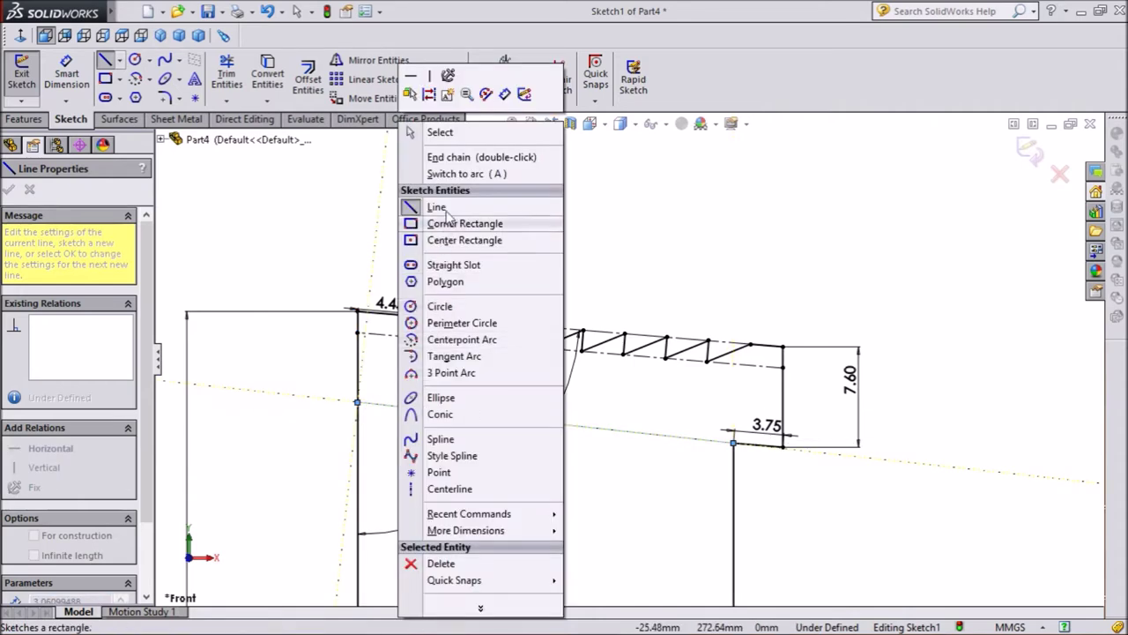
click(440, 132)
- Make the new long line collinear with the 3.75 line, fully defining the sketch
scroll(710, 441, down, 3)
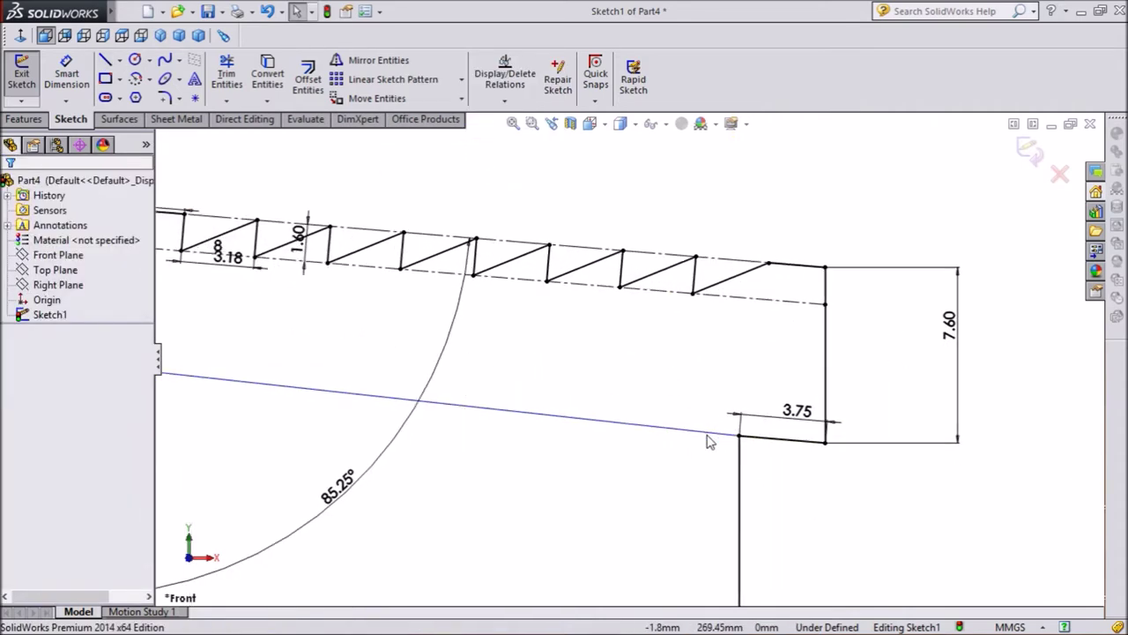
click(784, 440)
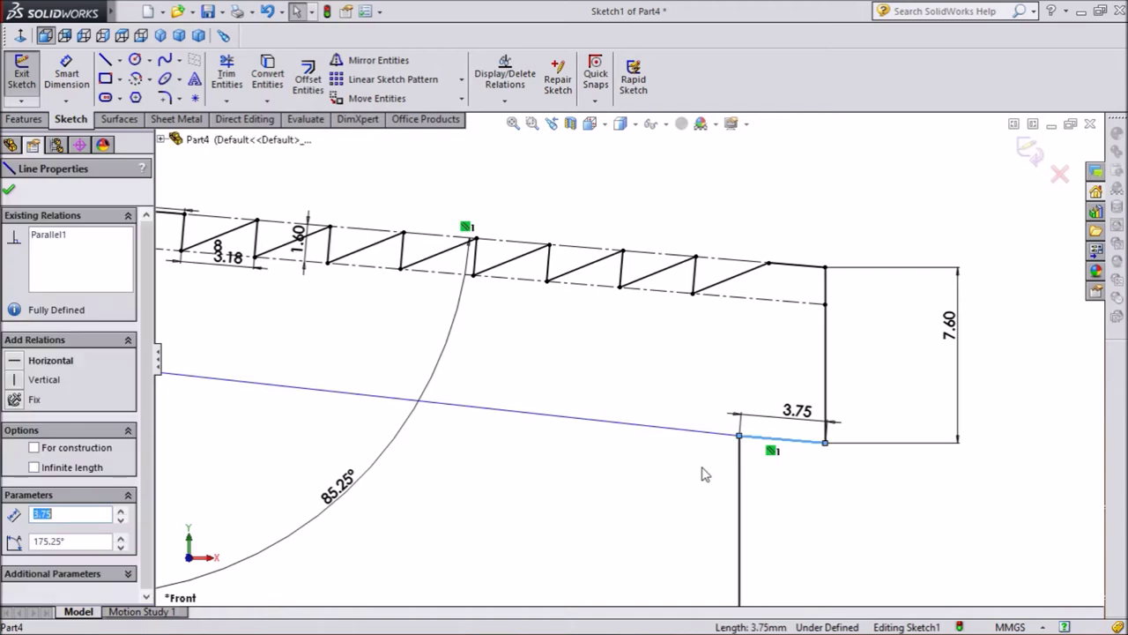
ctrl+click(689, 431)
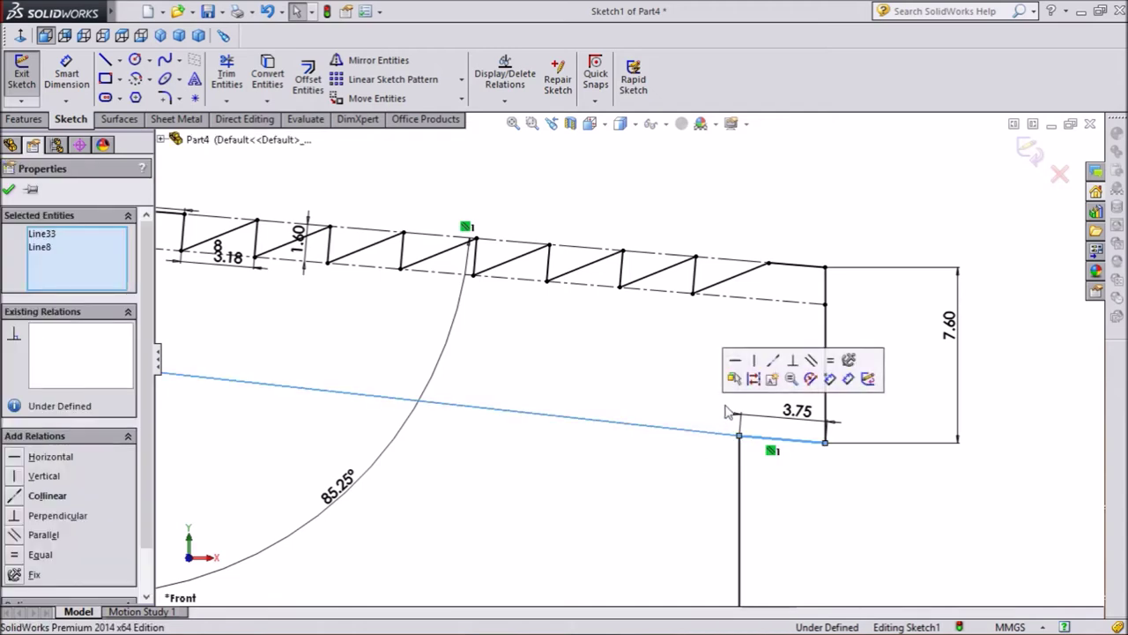
click(774, 361)
key(f)
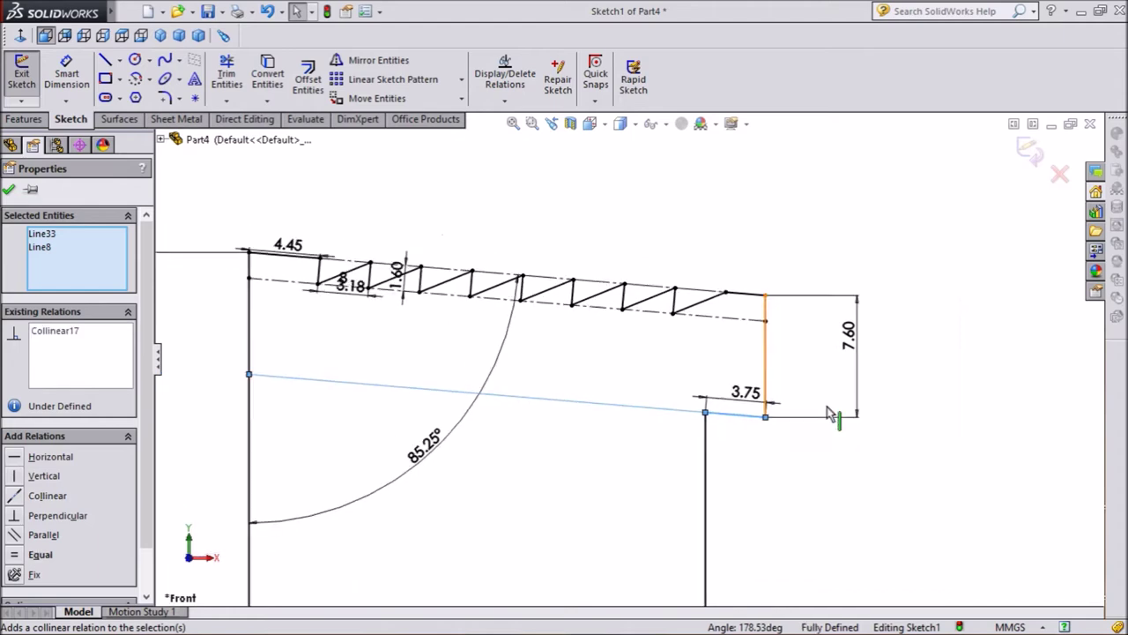
click(8, 192)
scroll(447, 315, up, 1)
scroll(511, 339, up, 1)
scroll(550, 364, up, 1)
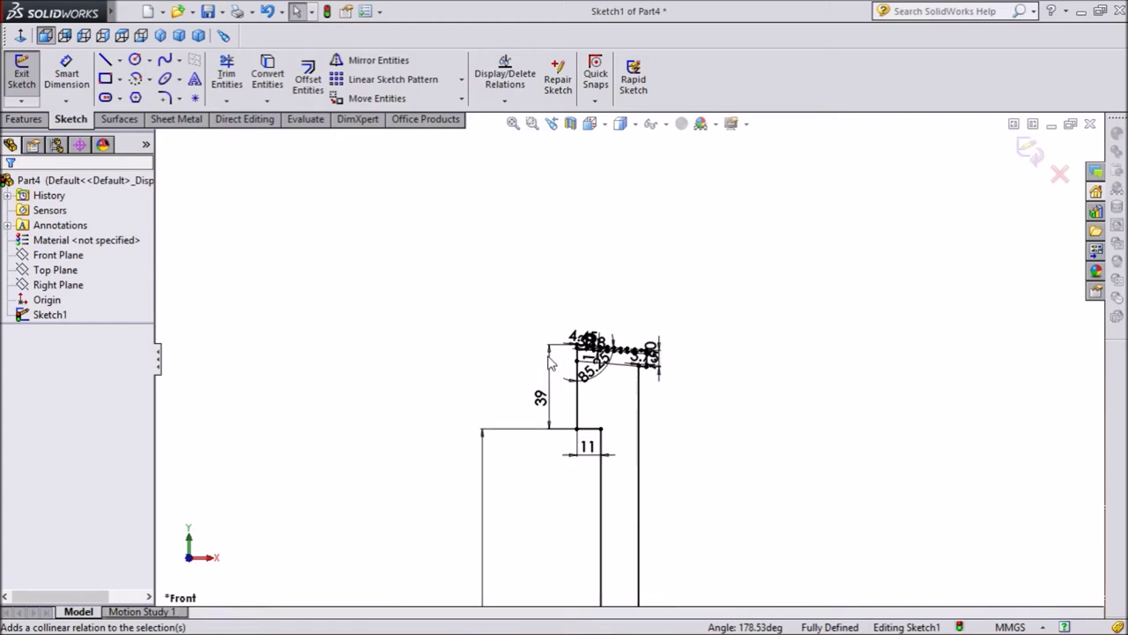
scroll(573, 374, up, 1)
scroll(617, 414, up, 1)
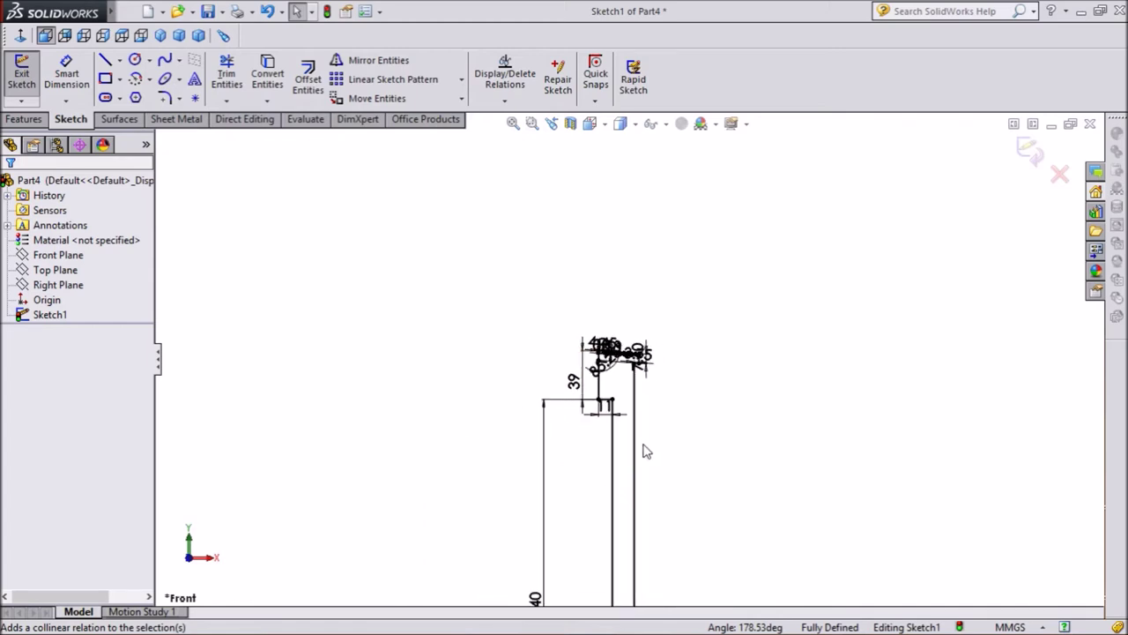
scroll(643, 451, down, 3)
middle_drag(712, 357, 680, 380)
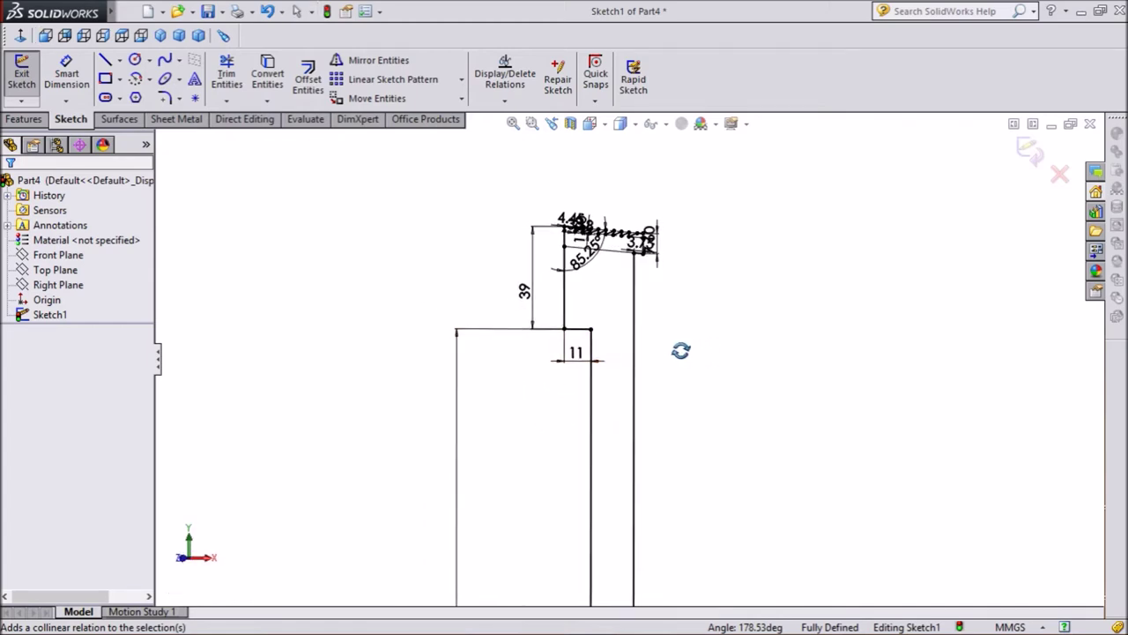
click(27, 119)
- Extrude the handle region of the sketch 12 mm as Boss-Extrude1
click(28, 88)
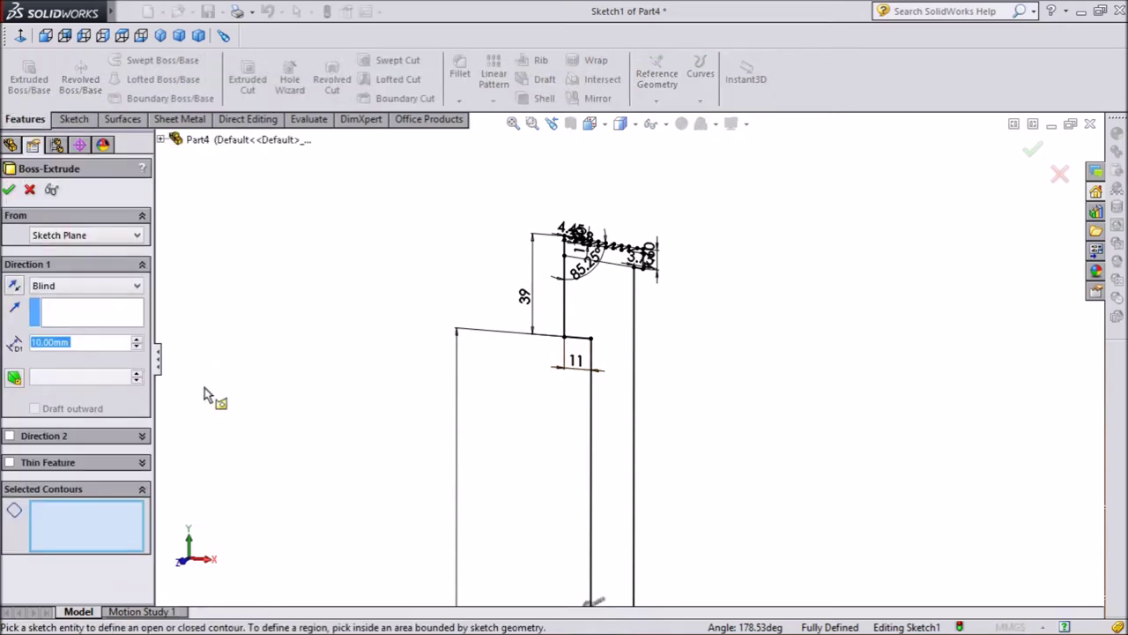
text(12)
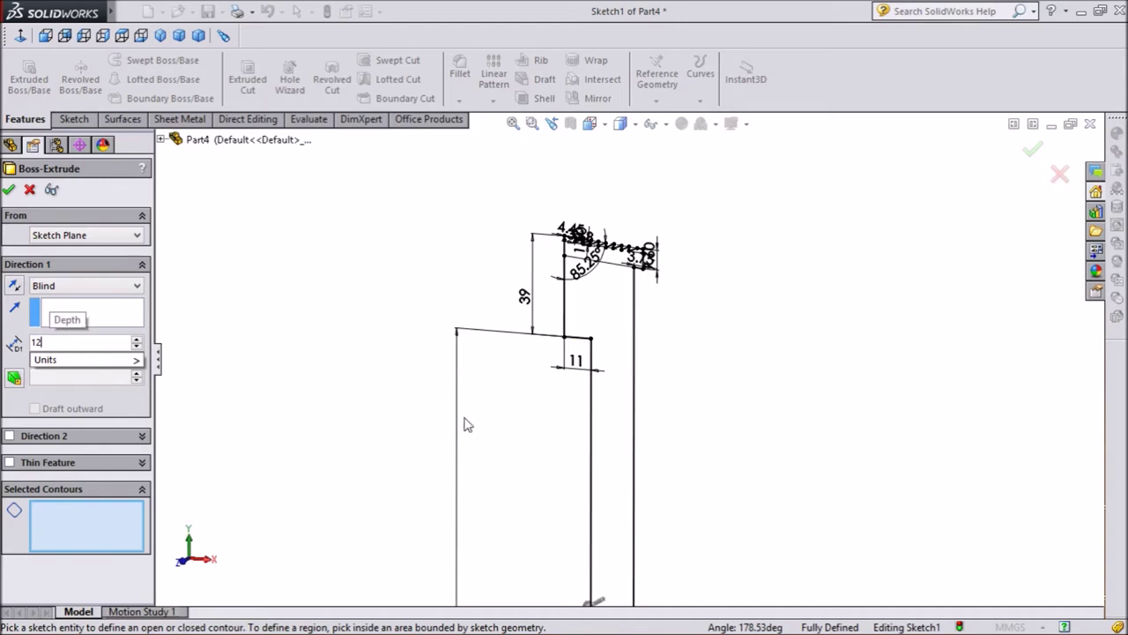
click(604, 367)
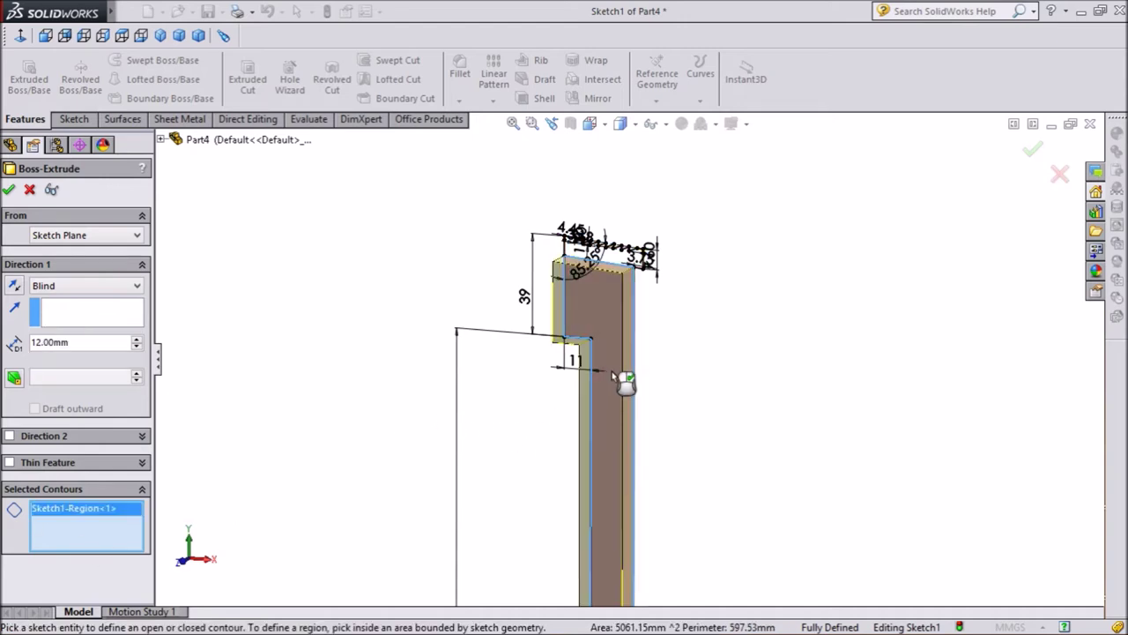
scroll(676, 448, up, 3)
scroll(670, 453, up, 3)
scroll(659, 468, up, 2)
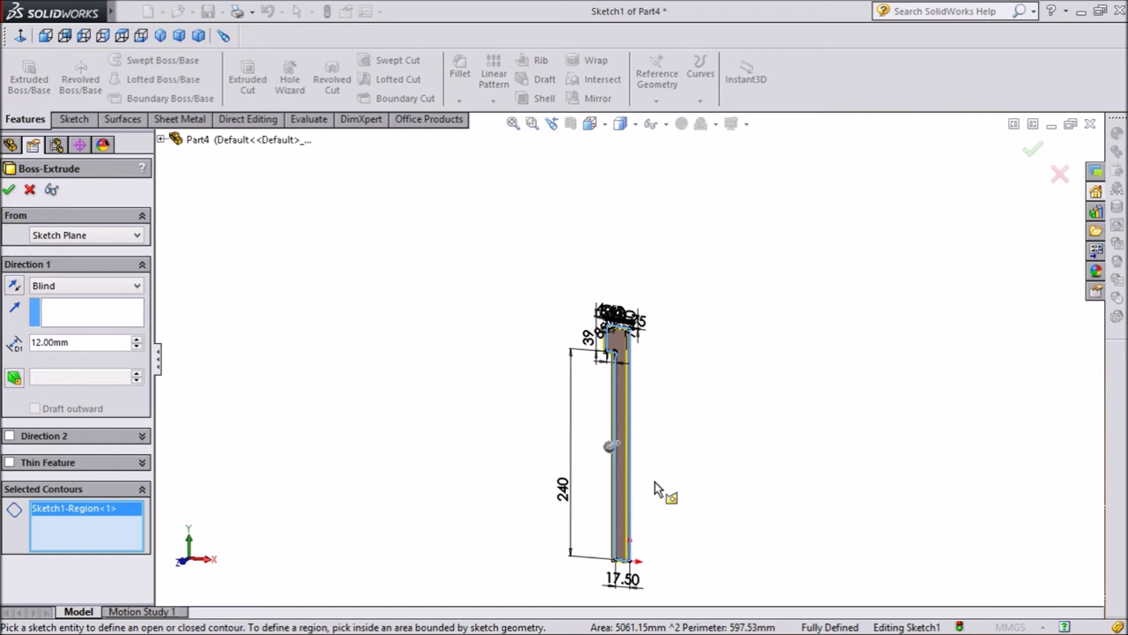
scroll(655, 479, down, 1)
click(9, 190)
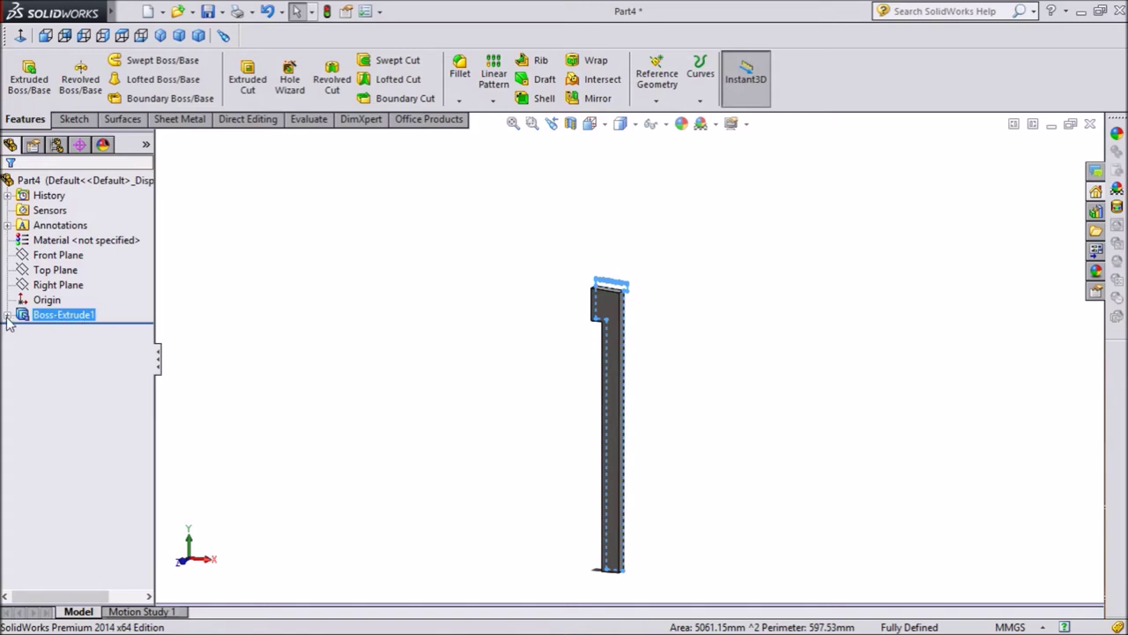
- Edit Boss-Extrude1 so its end condition is Mid Plane
click(62, 317)
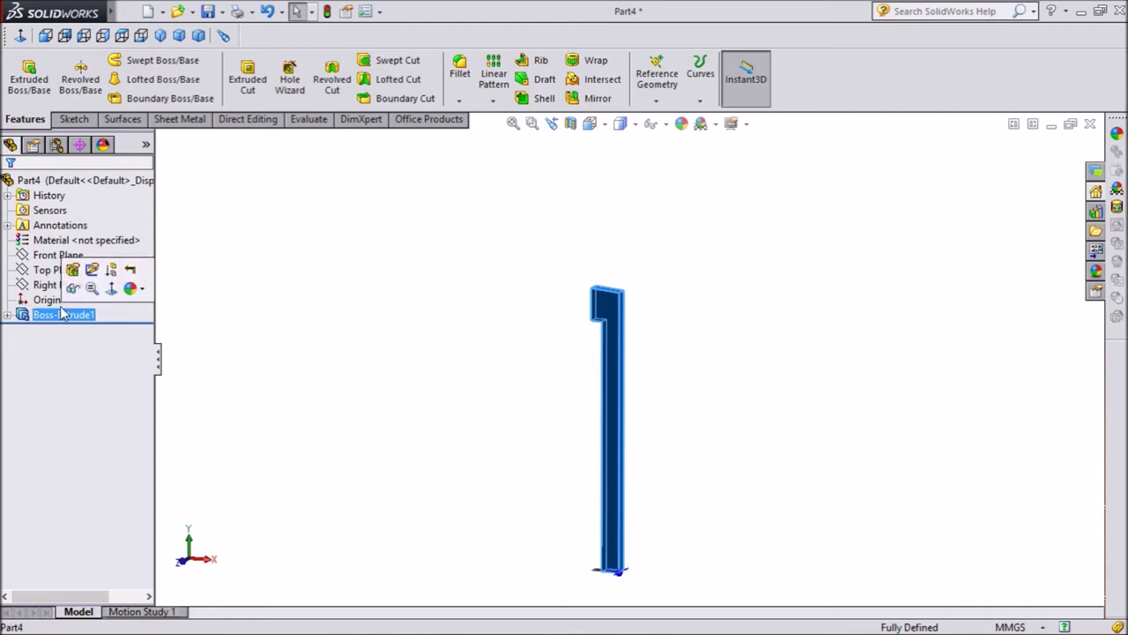
click(48, 301)
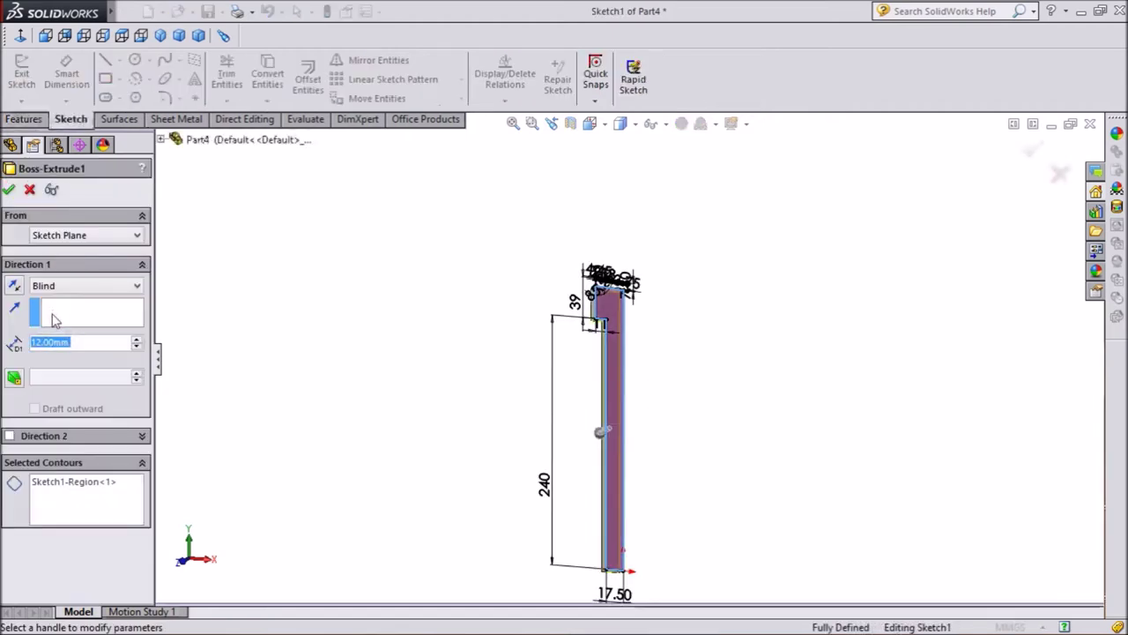
click(58, 285)
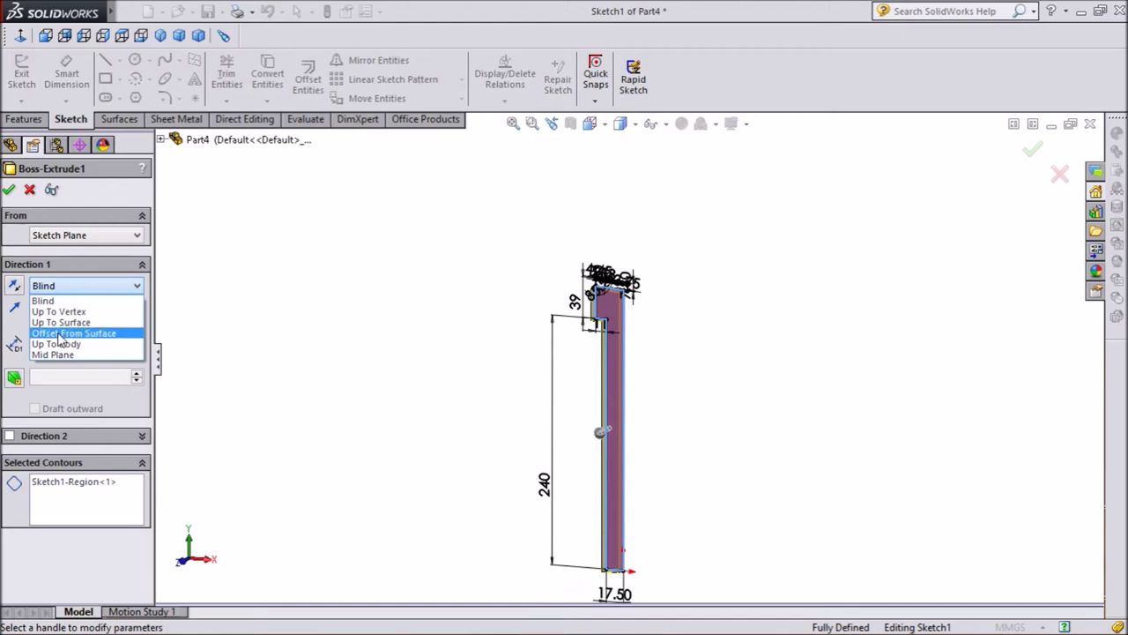
click(55, 354)
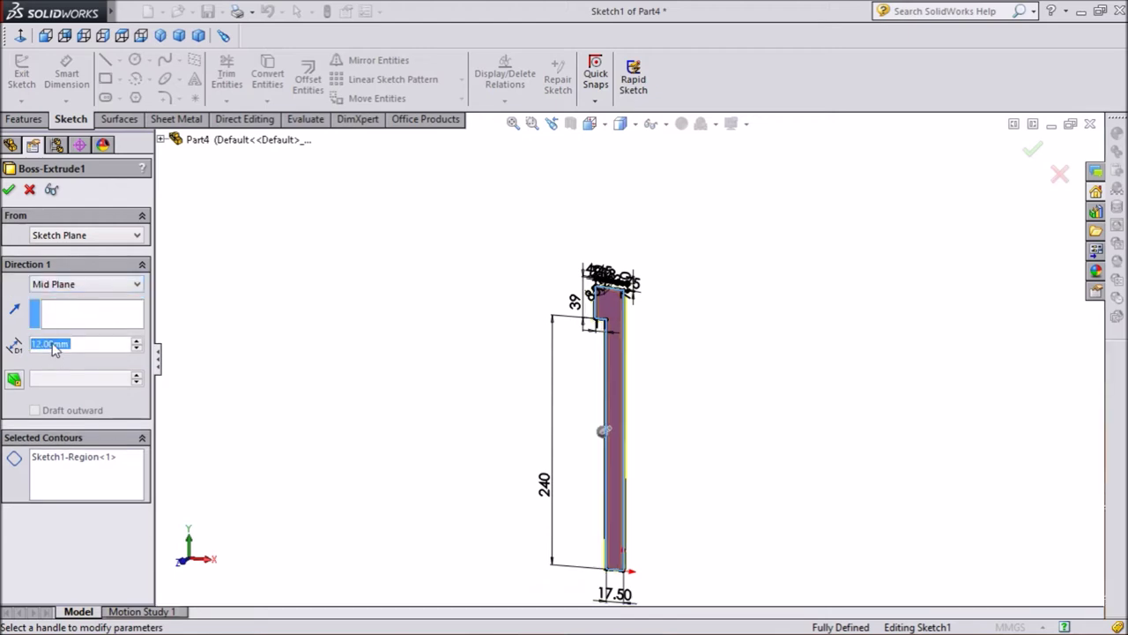
click(8, 191)
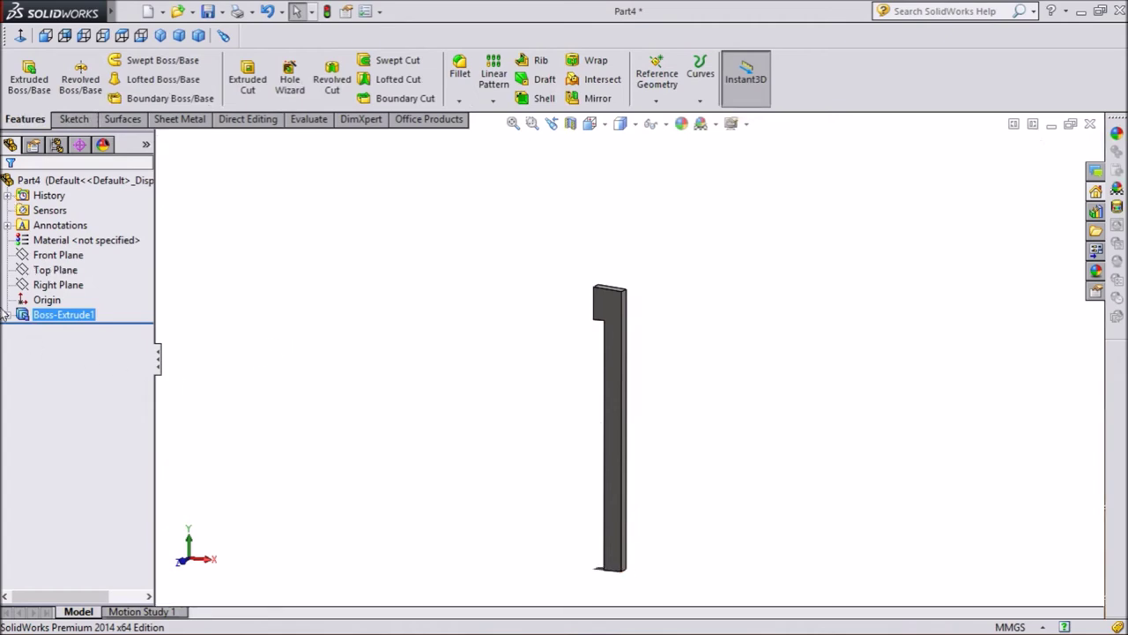
- Reuse Sketch1 to extrude the toothed top region 18.25 mm Mid Plane as Boss-Extrude2
click(8, 315)
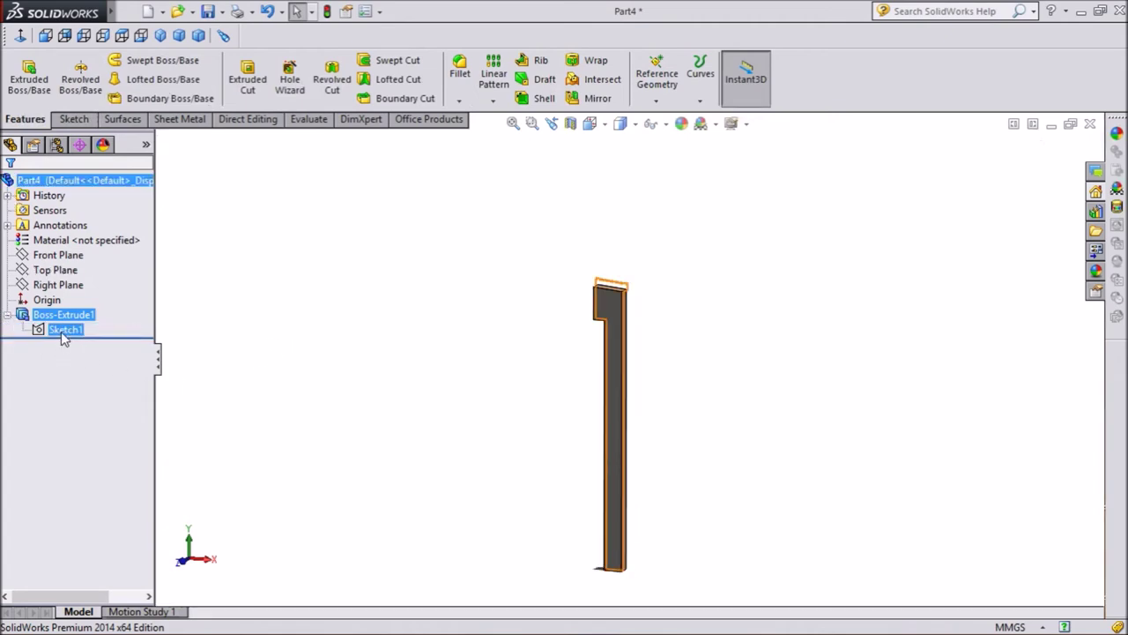
click(63, 333)
scroll(601, 278, down, 5)
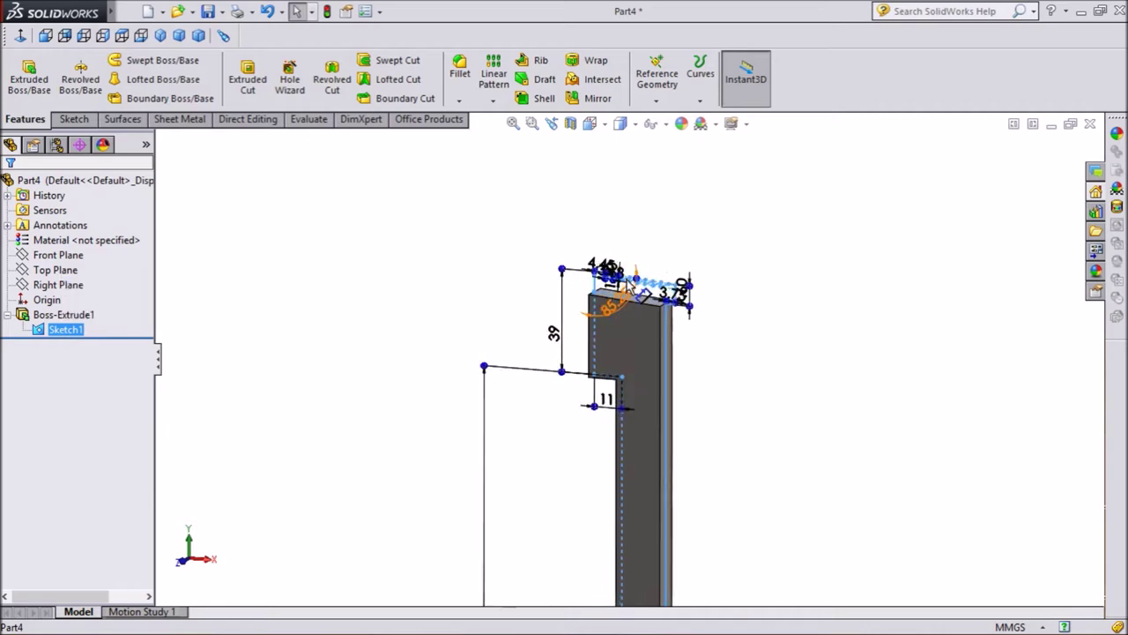
scroll(601, 279, down, 3)
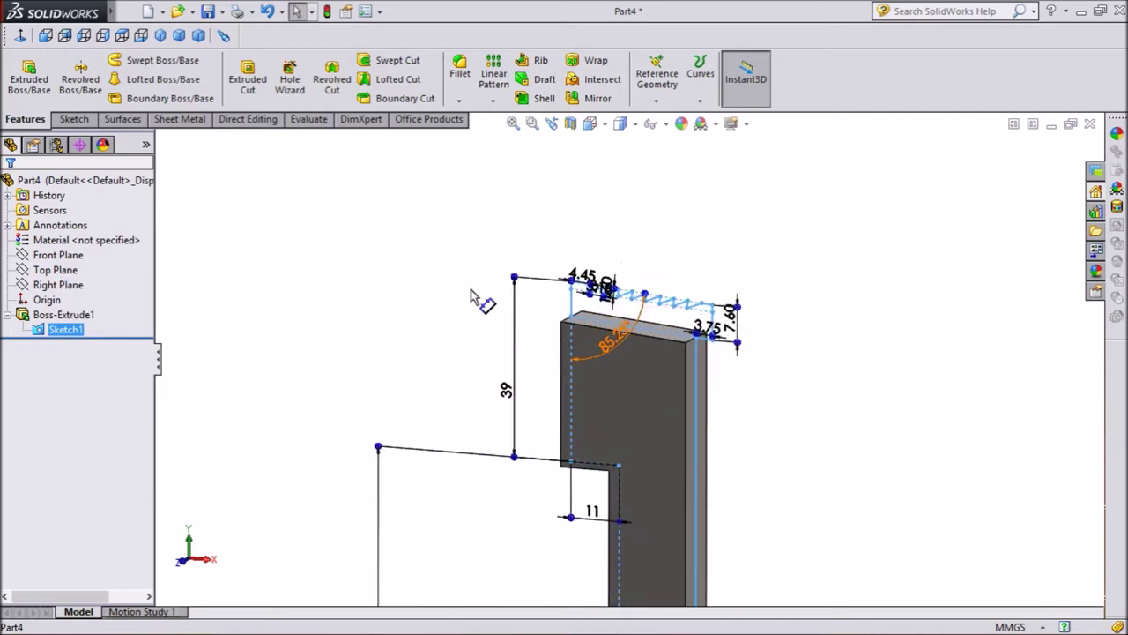
click(31, 91)
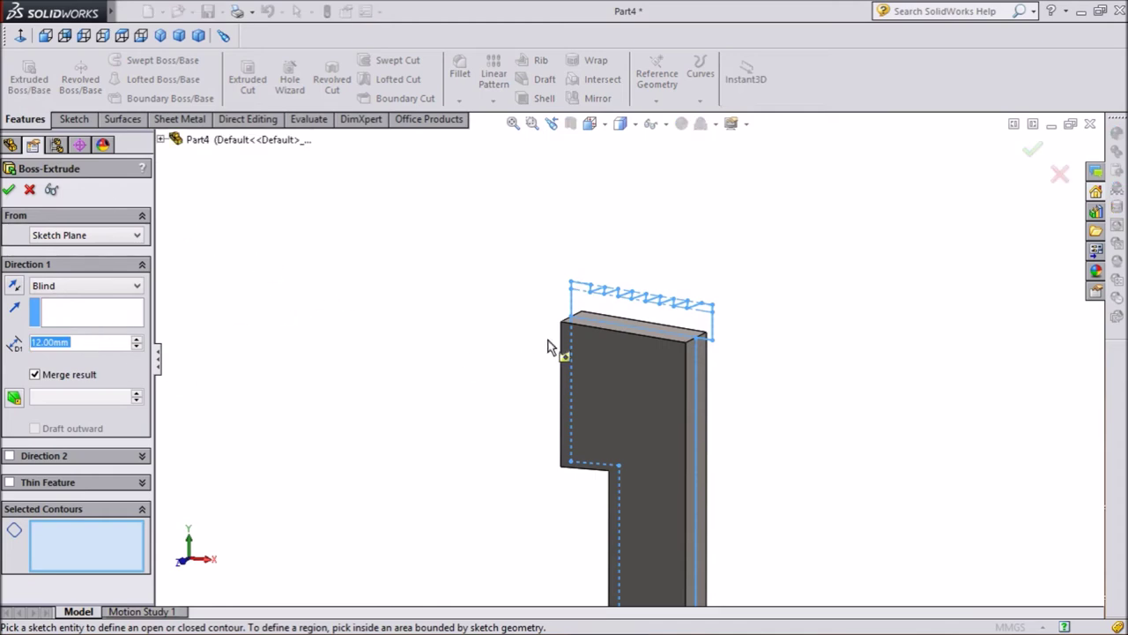
click(641, 313)
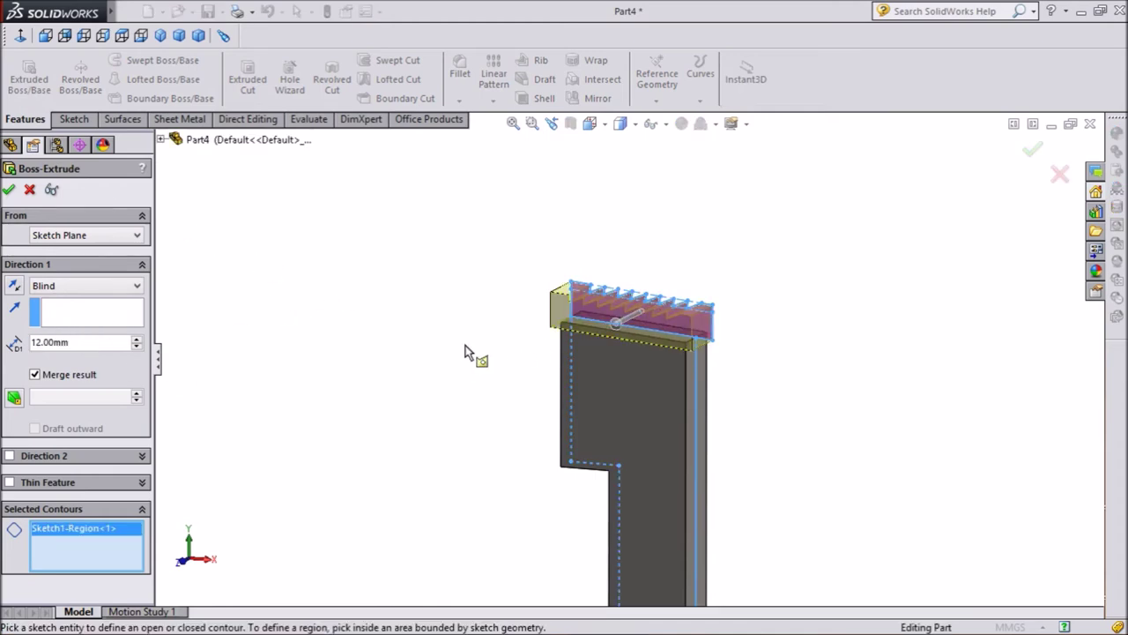
click(84, 288)
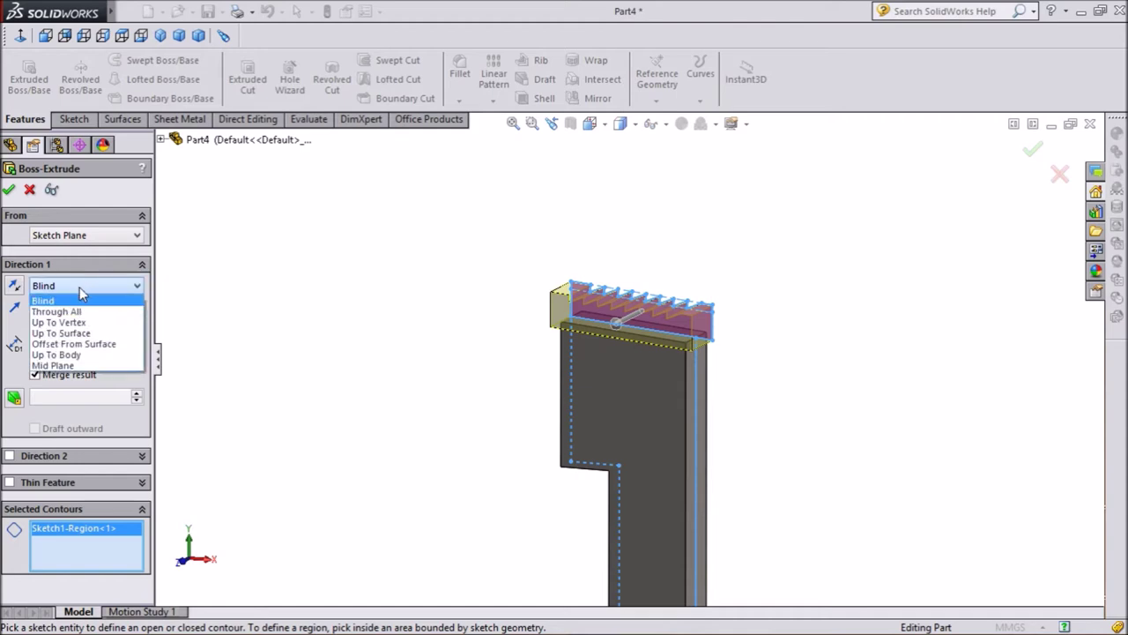
click(66, 365)
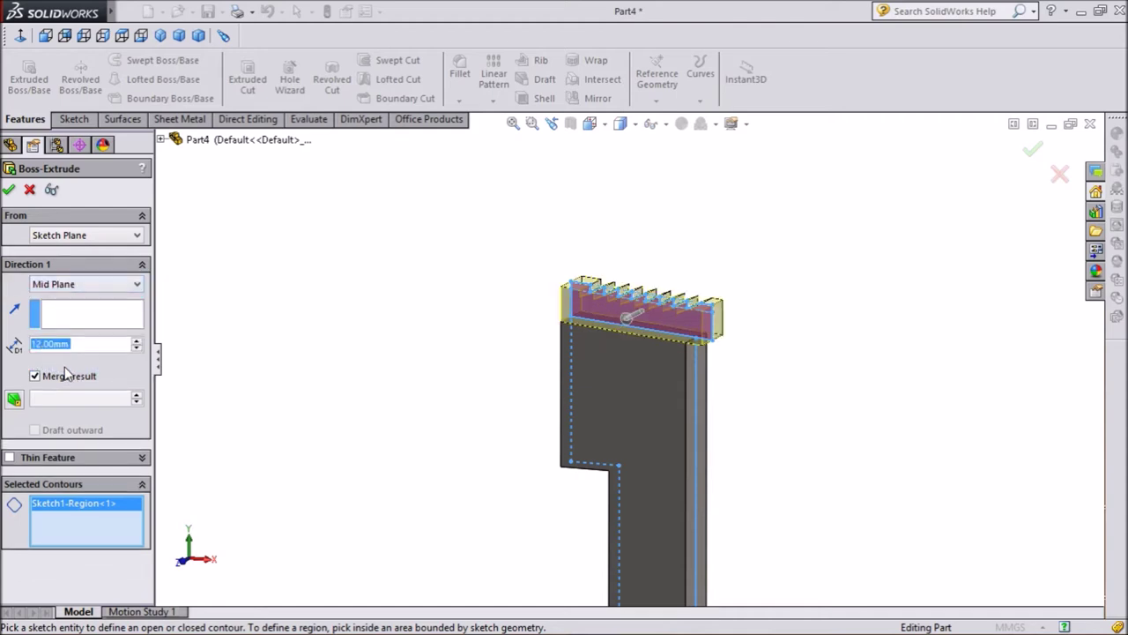
text(18.25)
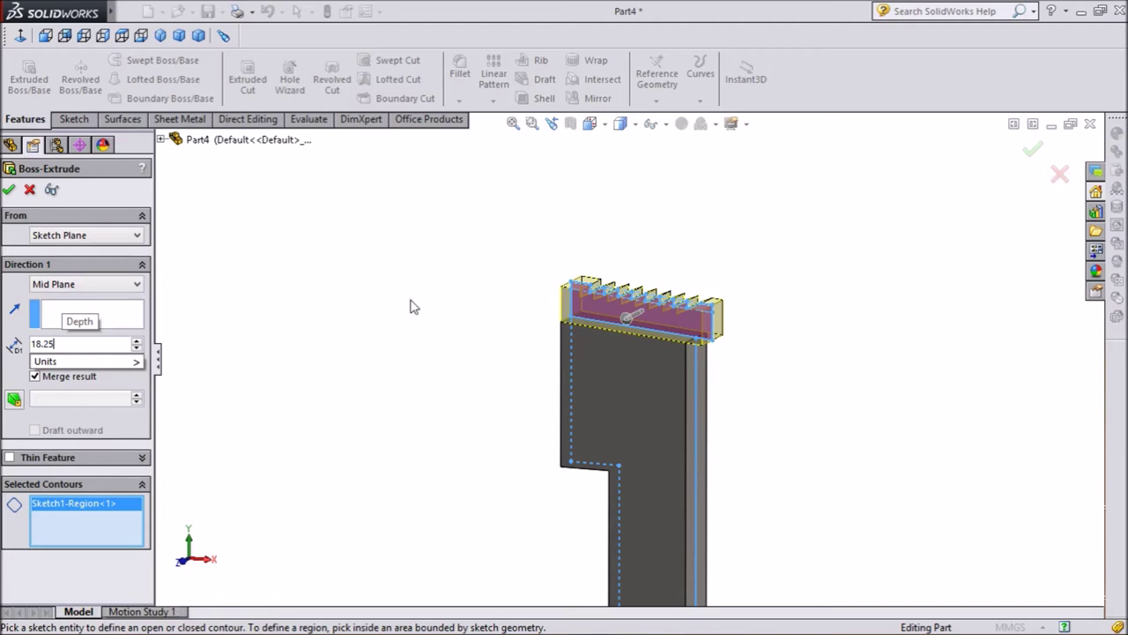
key(Return)
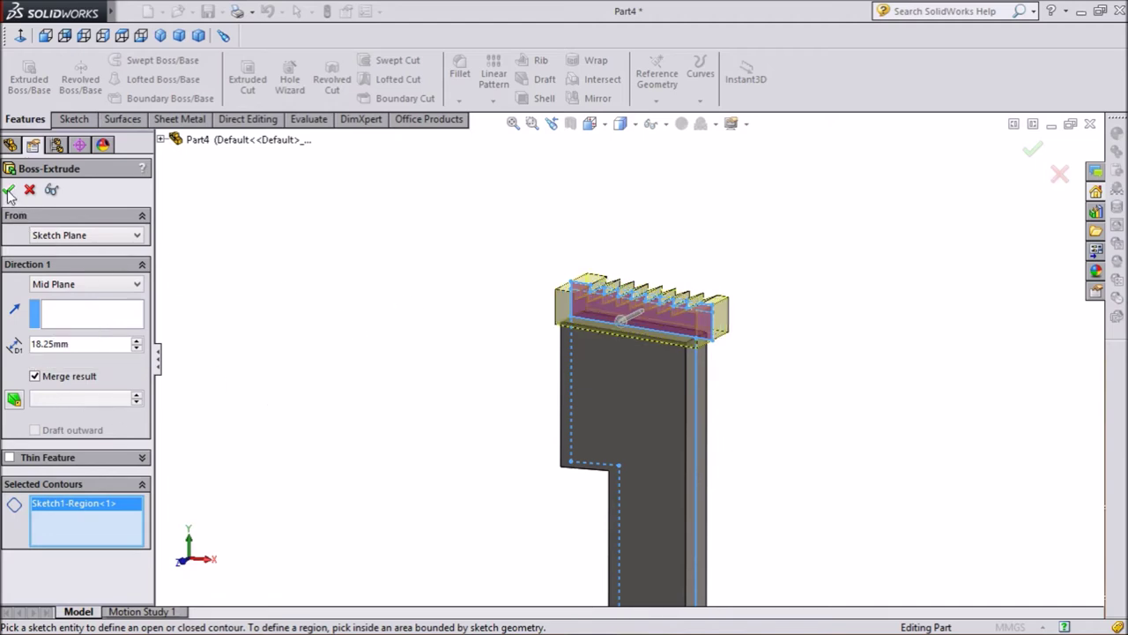
key(Return)
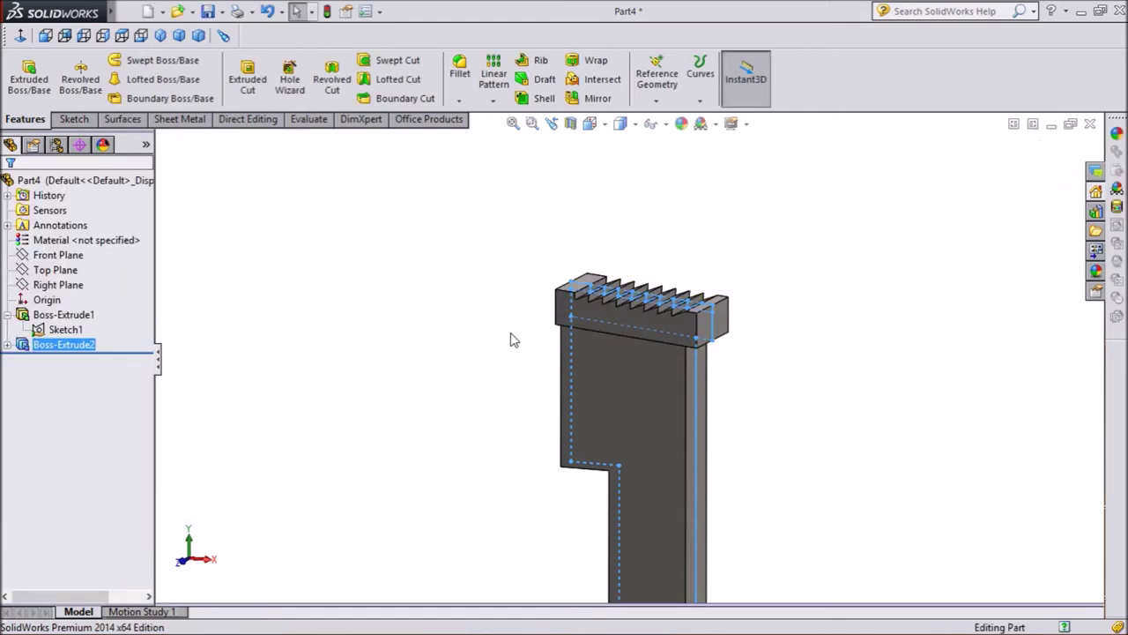
key(f)
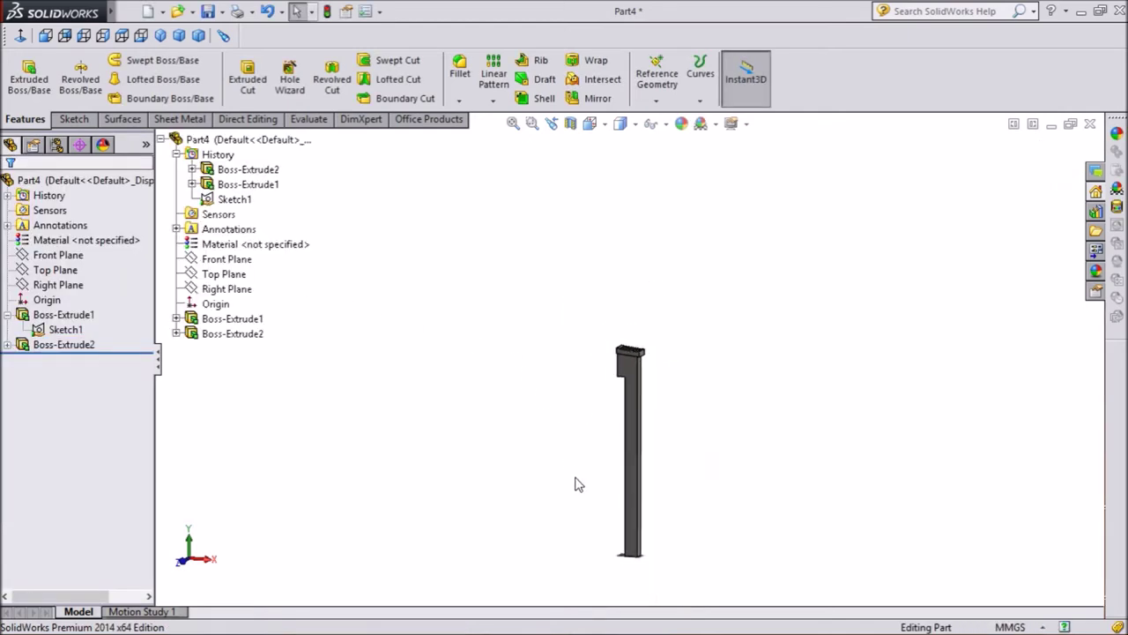
- From isometric view, orbit and zoom onto the handle bar's plain lower end
click(163, 36)
middle_drag(534, 258, 559, 441)
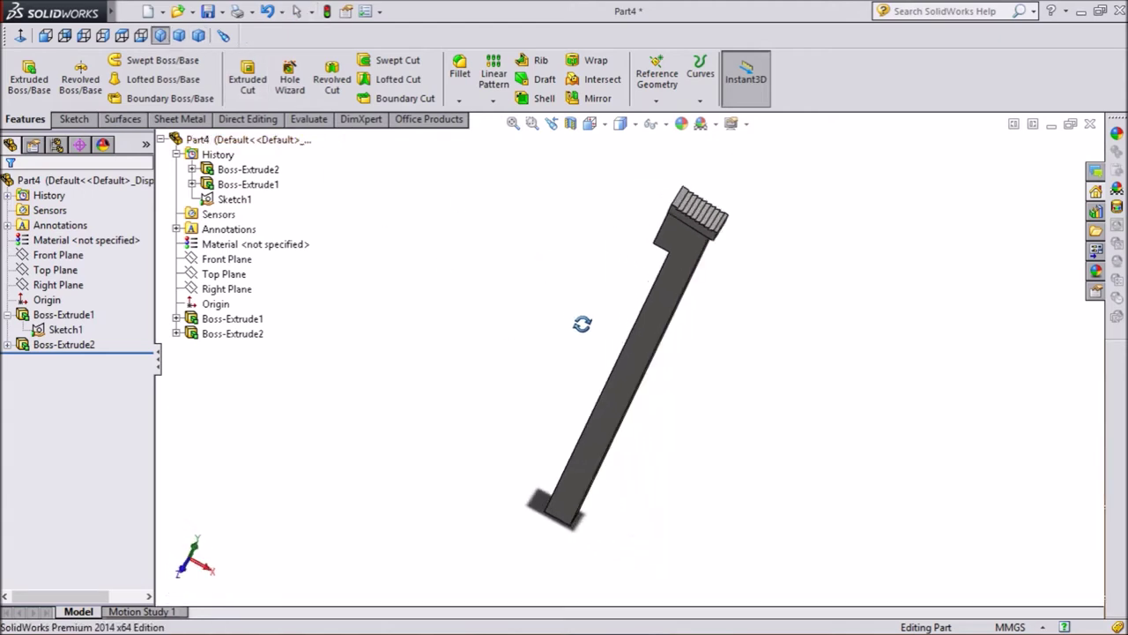
mouse_move(518, 403)
middle_down()
mouse_move(529, 314)
mouse_move(710, 370)
mouse_move(773, 353)
mouse_move(675, 312)
mouse_move(579, 237)
middle_up()
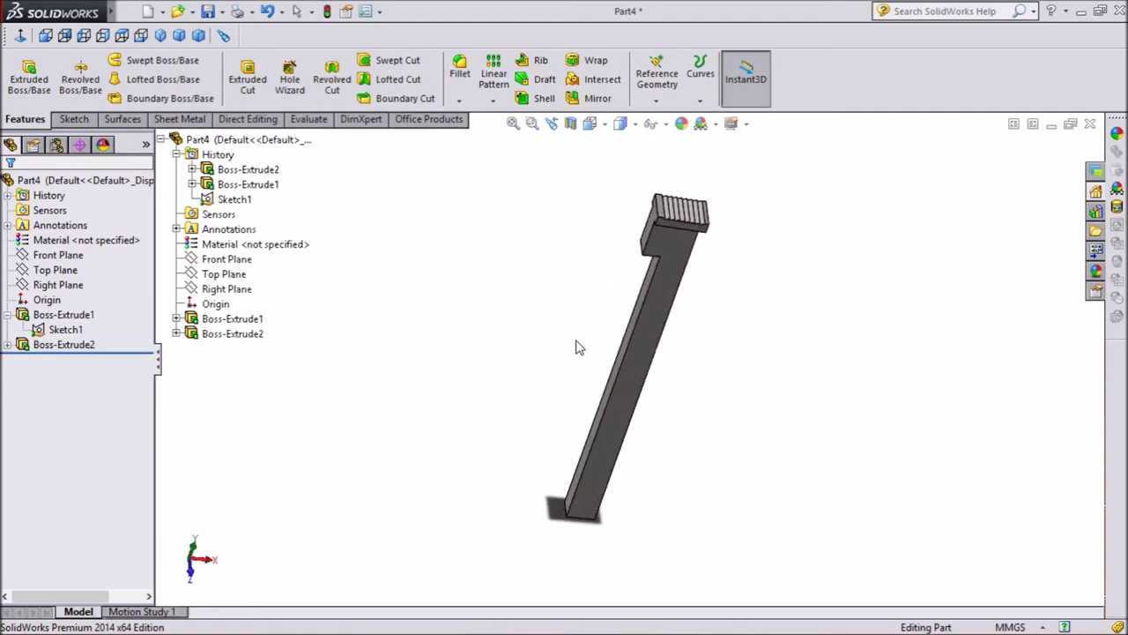
middle_drag(579, 347, 571, 251)
mouse_move(542, 434)
middle_down()
mouse_move(546, 257)
mouse_move(515, 232)
middle_up()
scroll(518, 503, down, 5)
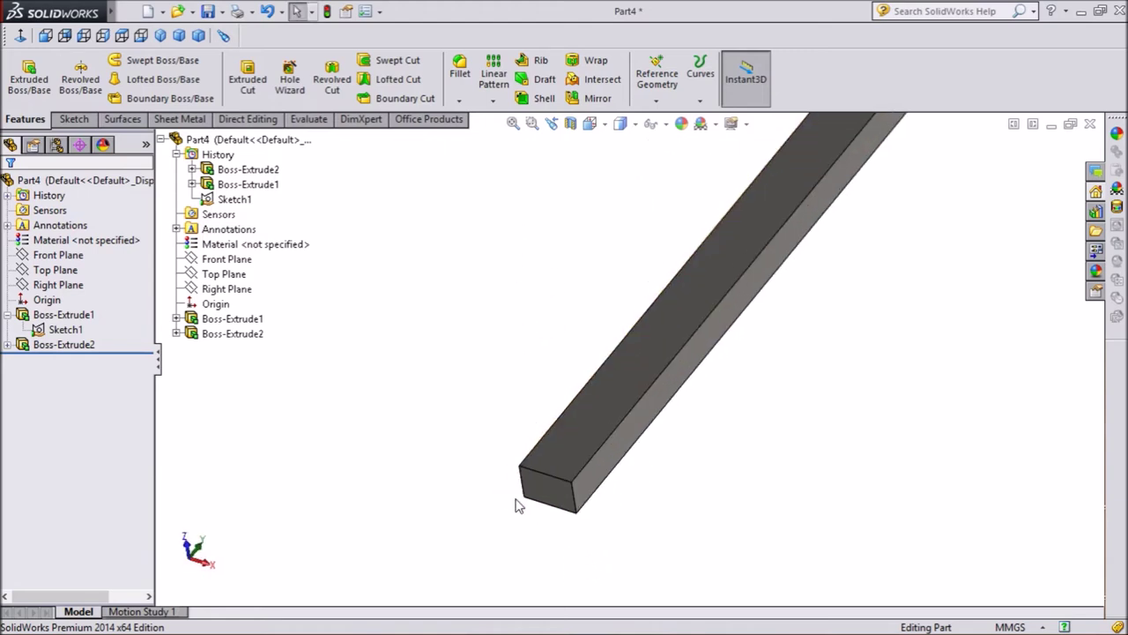
- Fillet the two vertical edges at the handle's end with a 5 mm radius
click(459, 74)
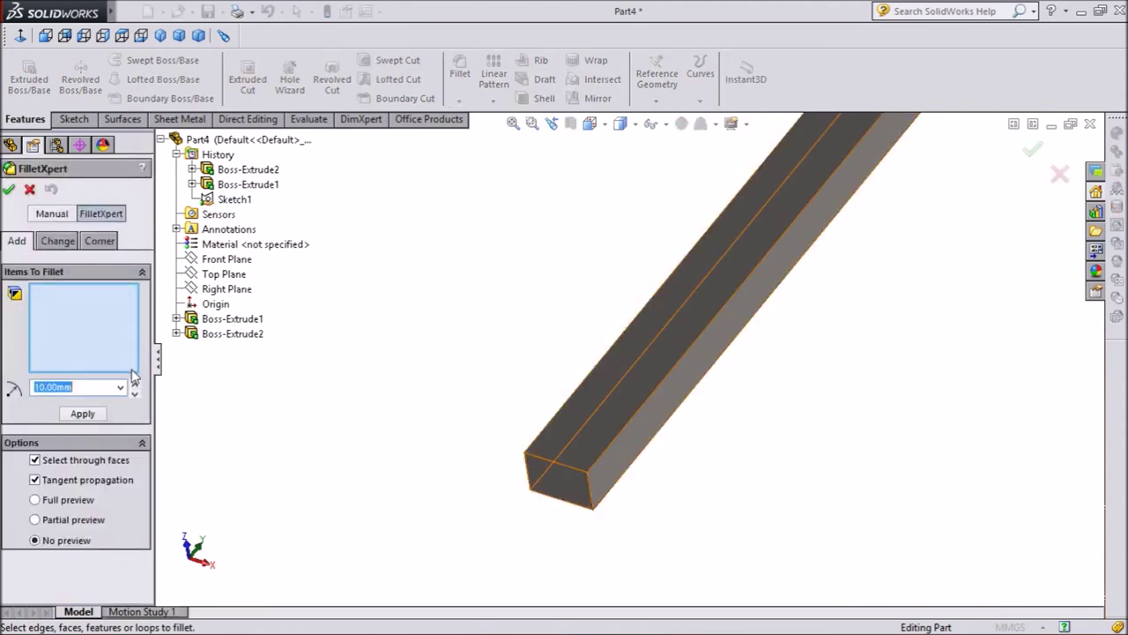
text(5)
key(Return)
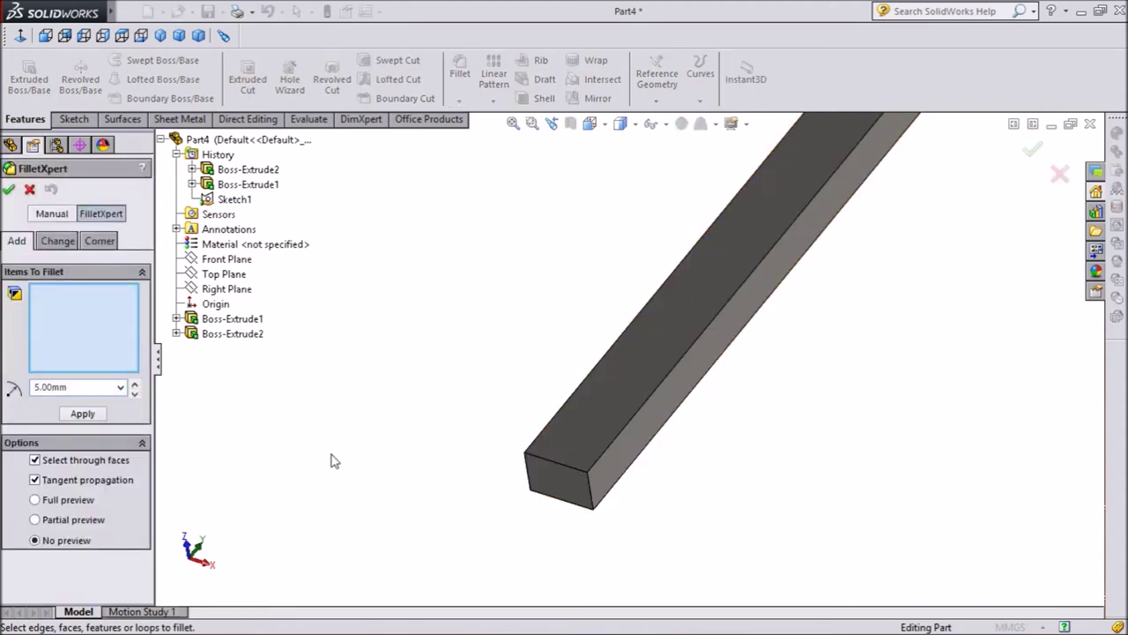
click(594, 500)
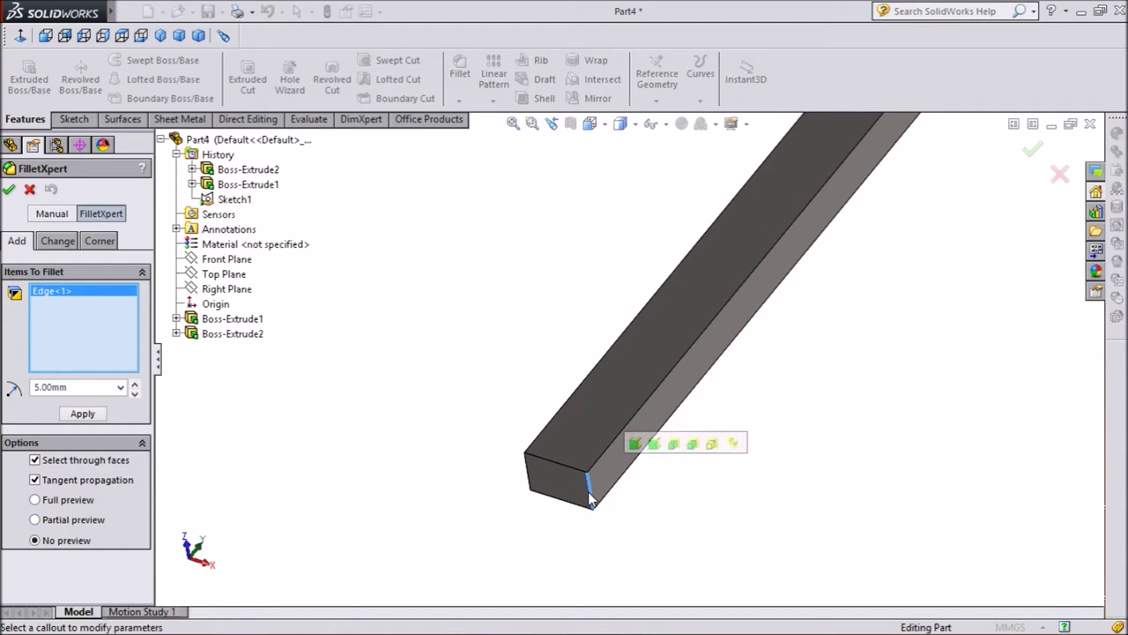
click(526, 480)
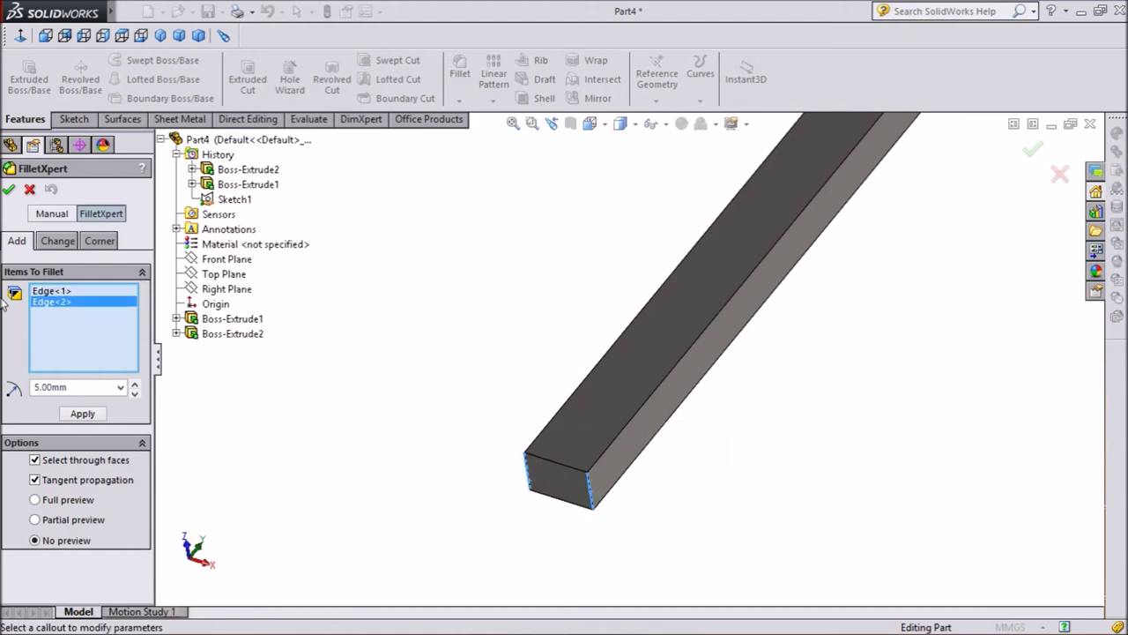
click(9, 189)
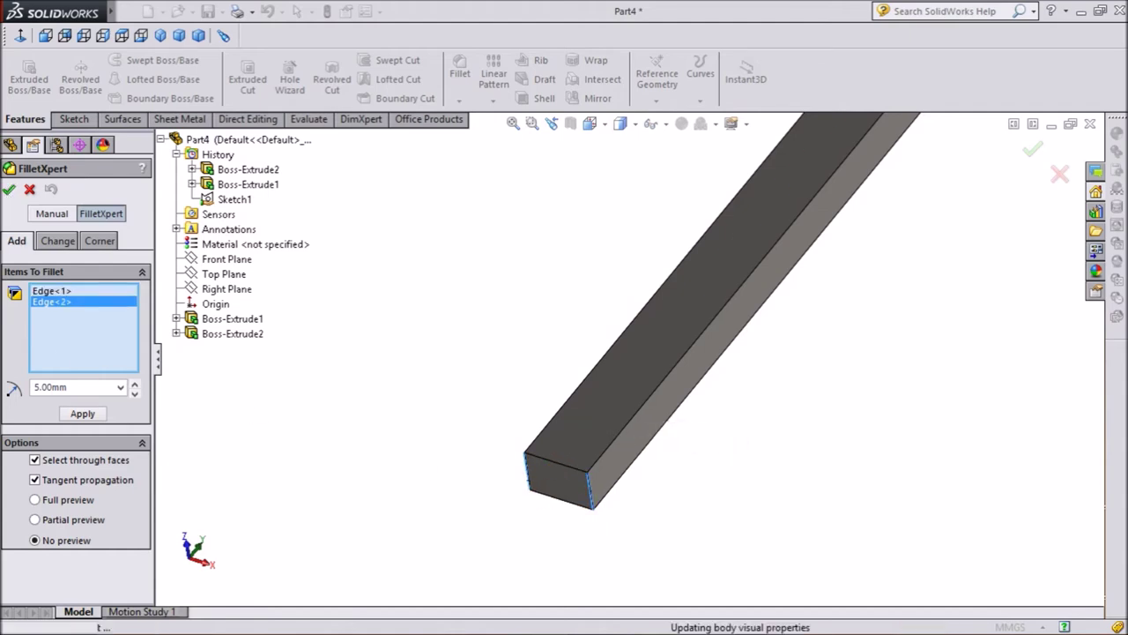
- Start a new sketch on the handle's flat side face
mouse_move(420, 305)
middle_down()
mouse_move(450, 383)
mouse_move(428, 505)
middle_up()
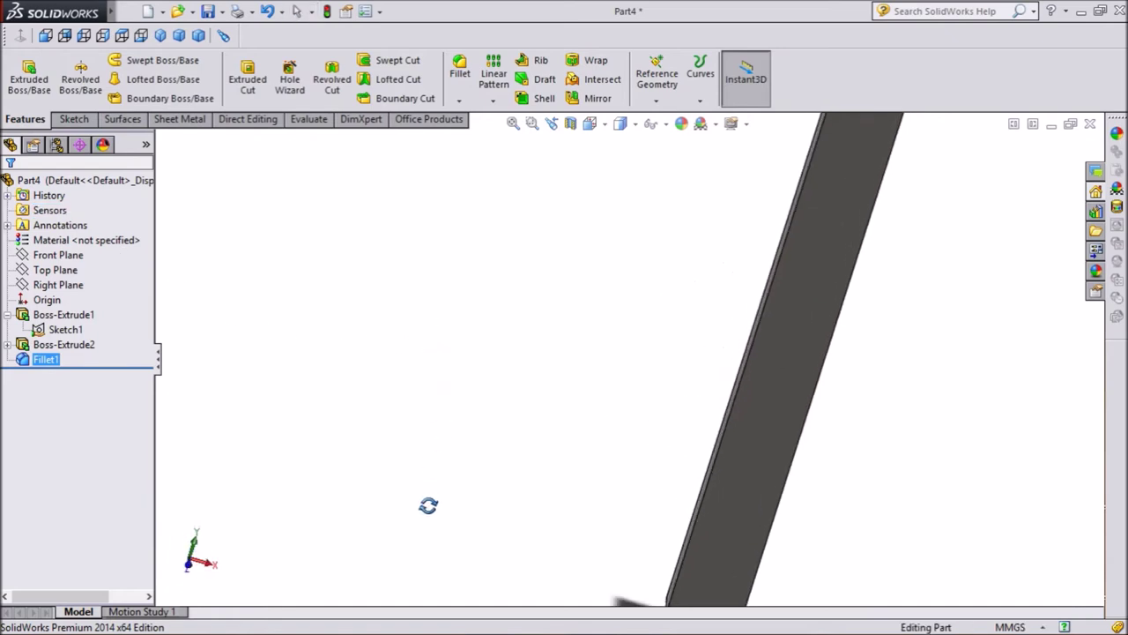
click(160, 36)
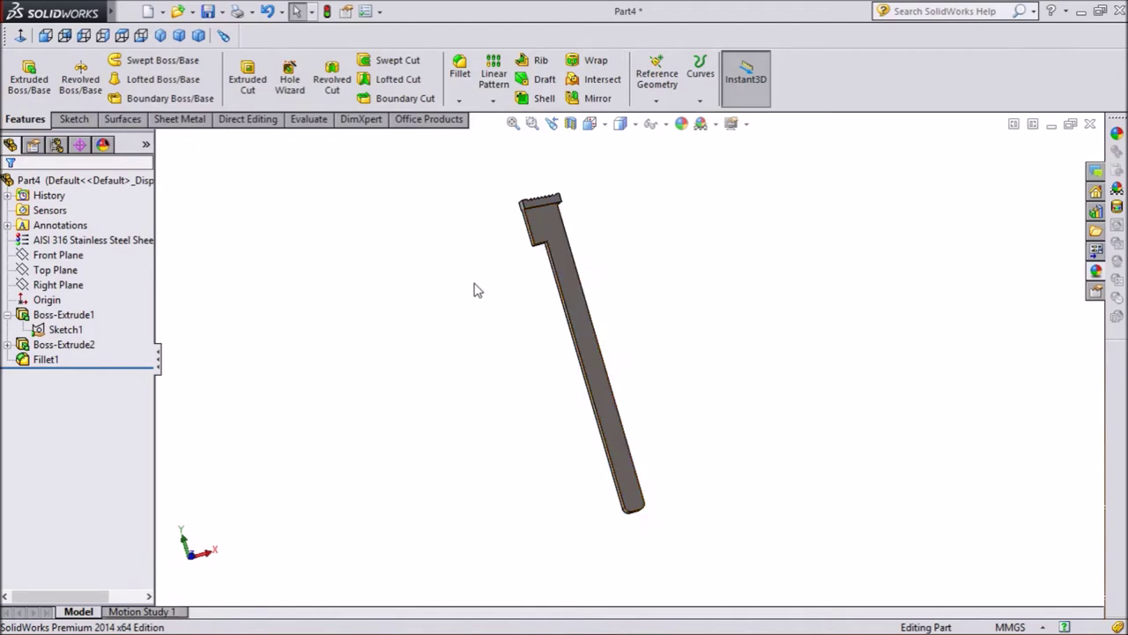
mouse_move(472, 291)
middle_down()
mouse_move(597, 295)
mouse_move(670, 277)
mouse_move(635, 245)
middle_up()
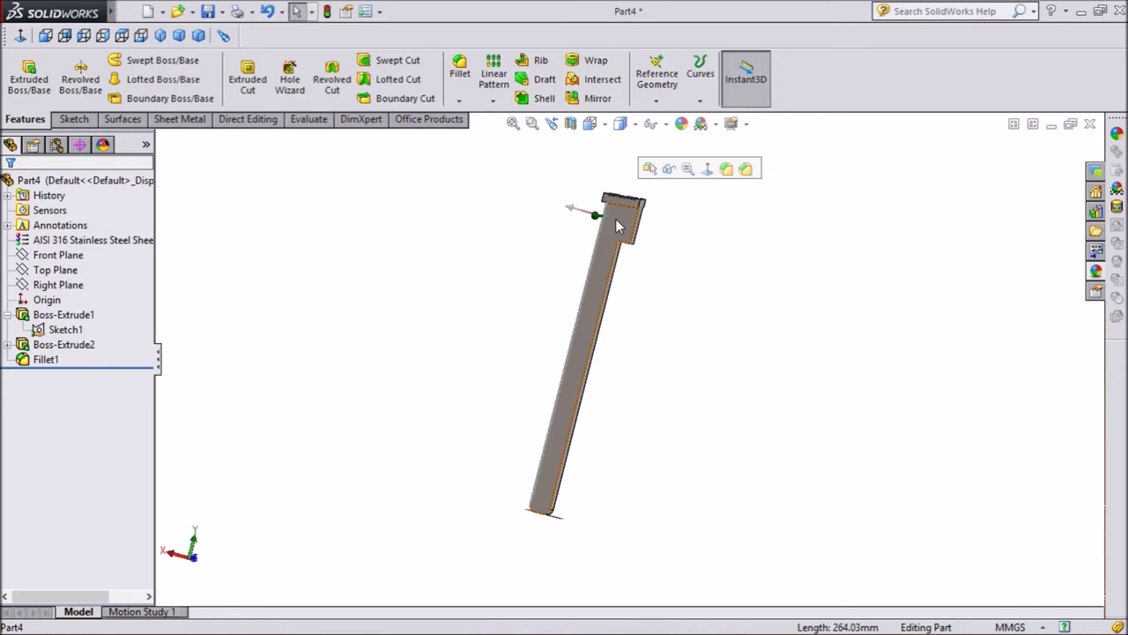
click(602, 221)
click(681, 167)
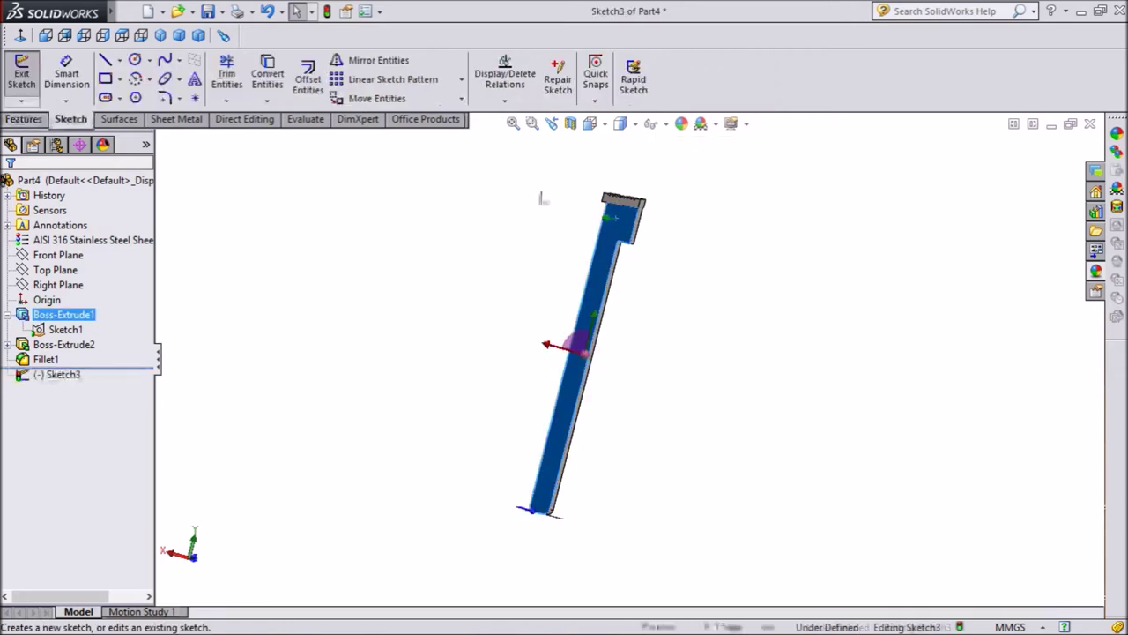
- View the sketch plane head-on and select the full edge loop of the handle face
click(19, 39)
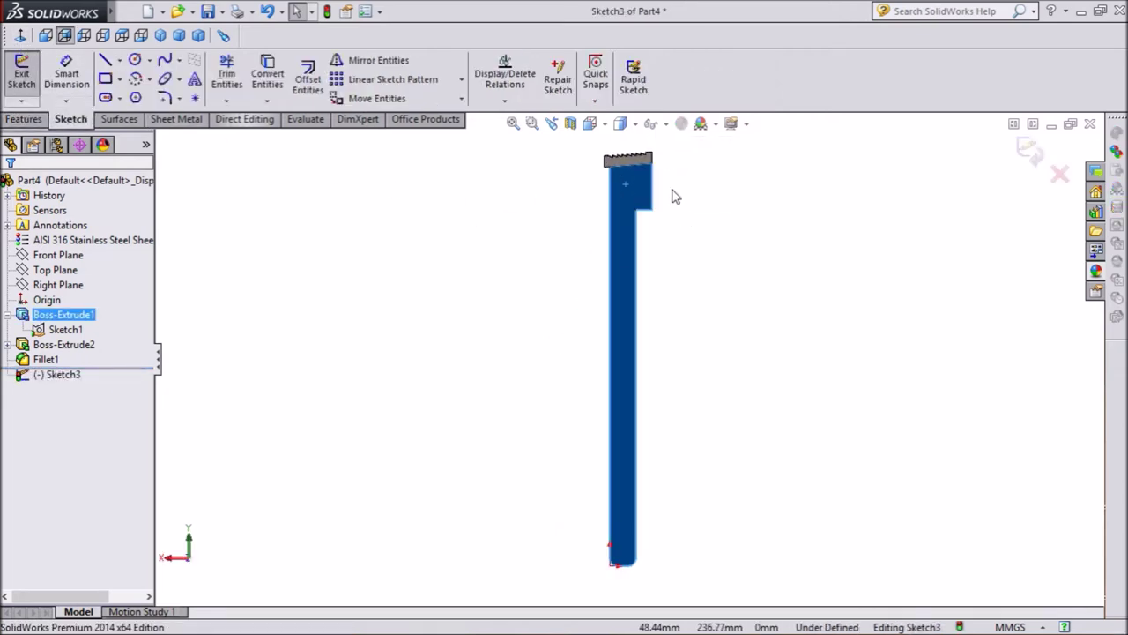
scroll(641, 168, down, 1)
scroll(642, 168, down, 2)
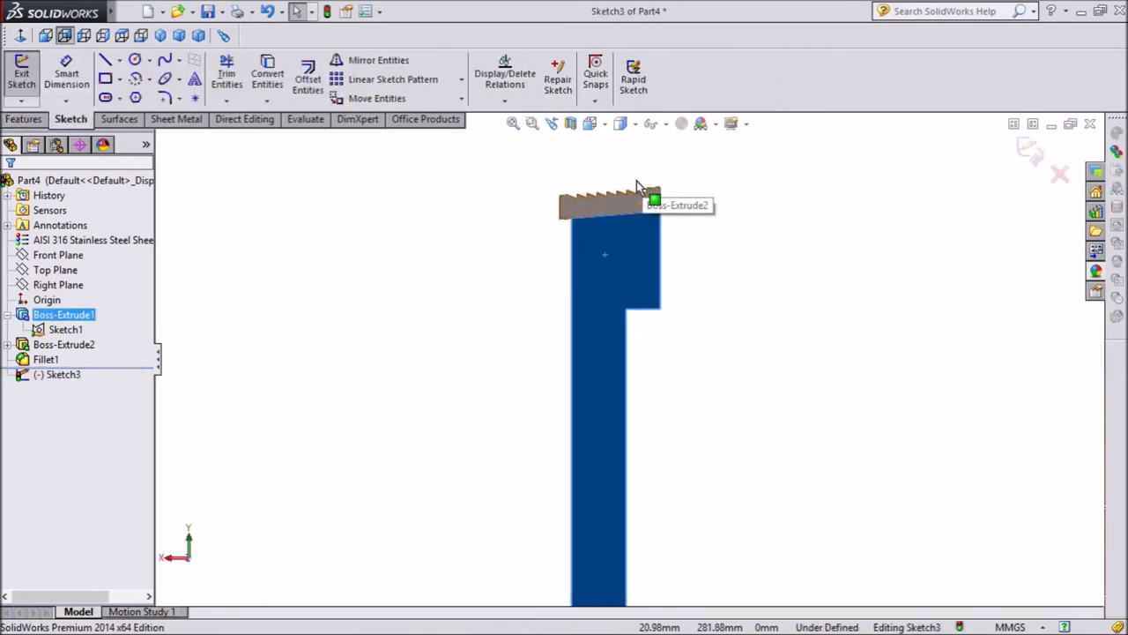
right_click(626, 331)
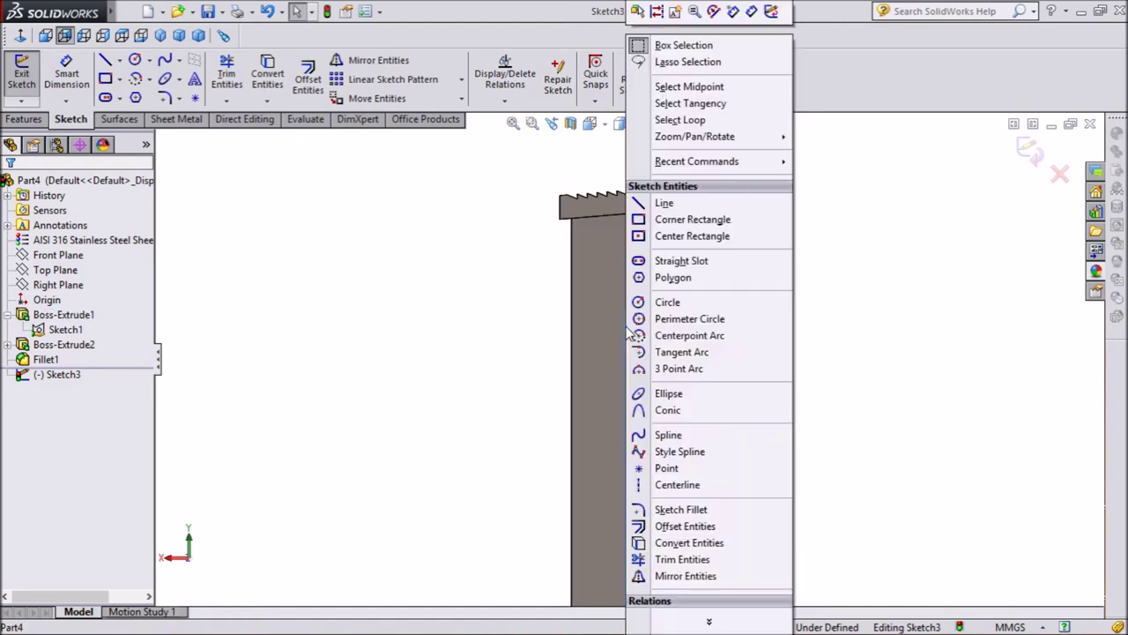
click(690, 105)
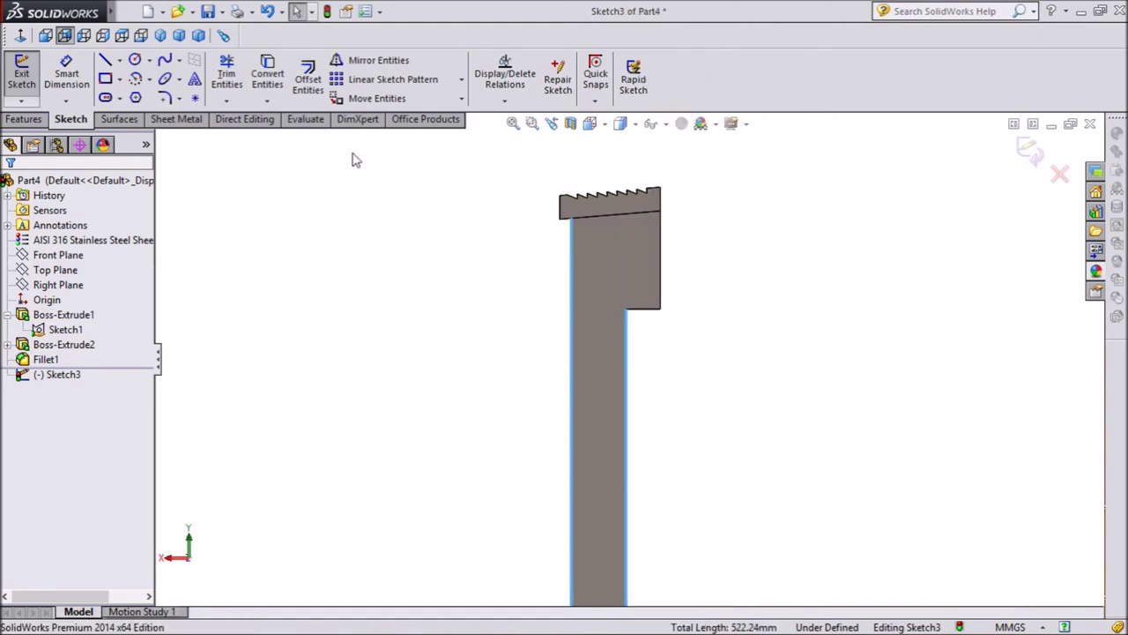
click(313, 88)
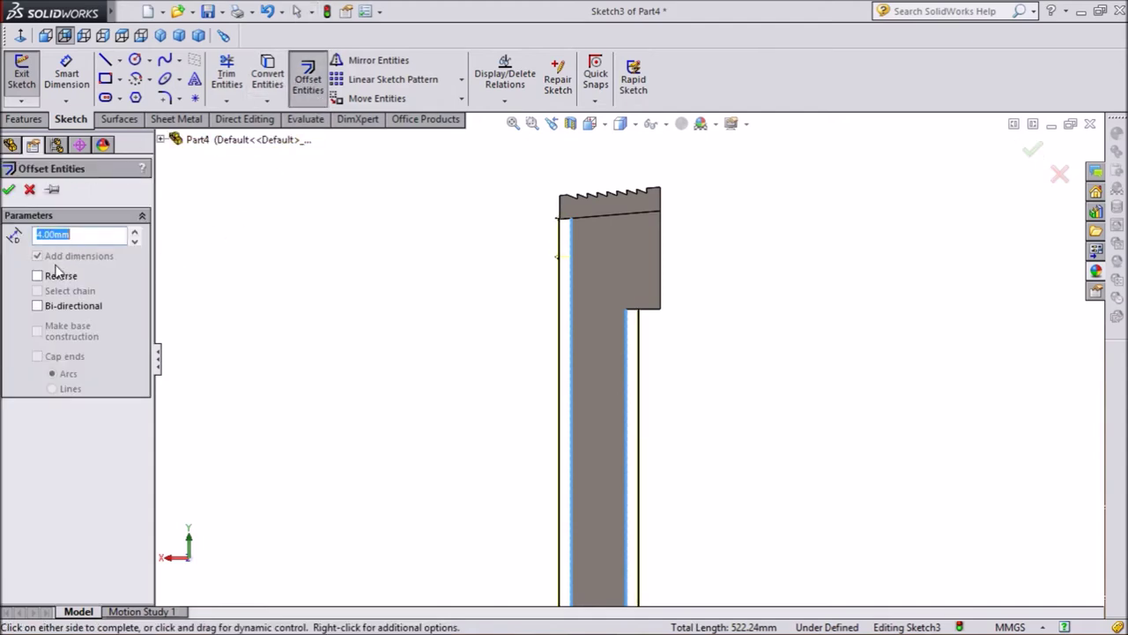
- Accept a 4 mm inward offset of the loop and draw a line across the jaw base
click(37, 276)
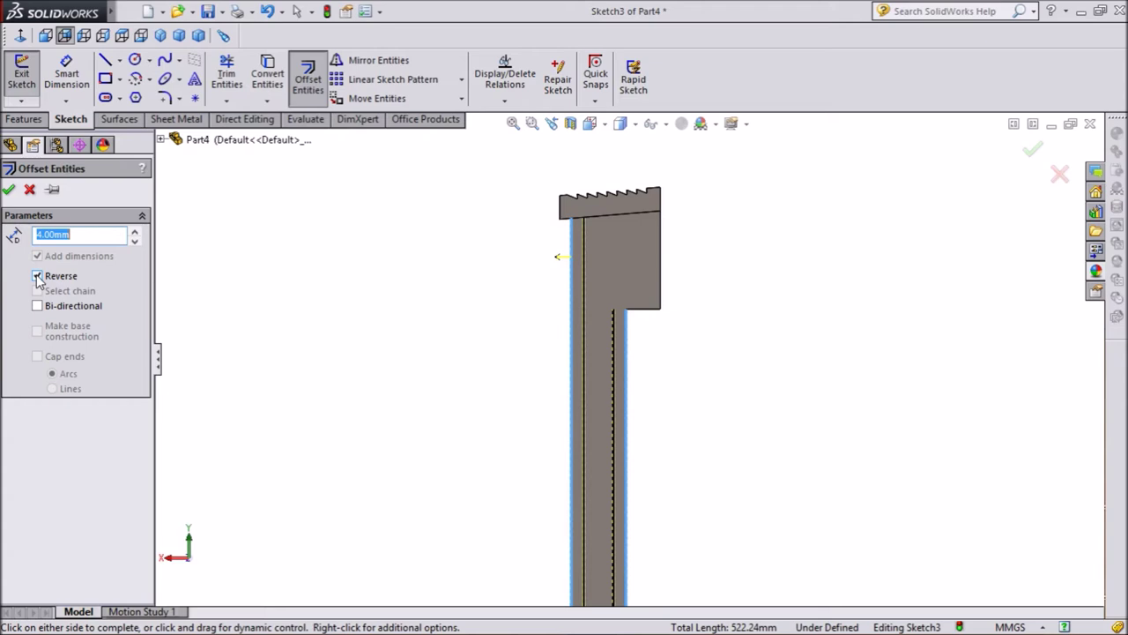
click(8, 191)
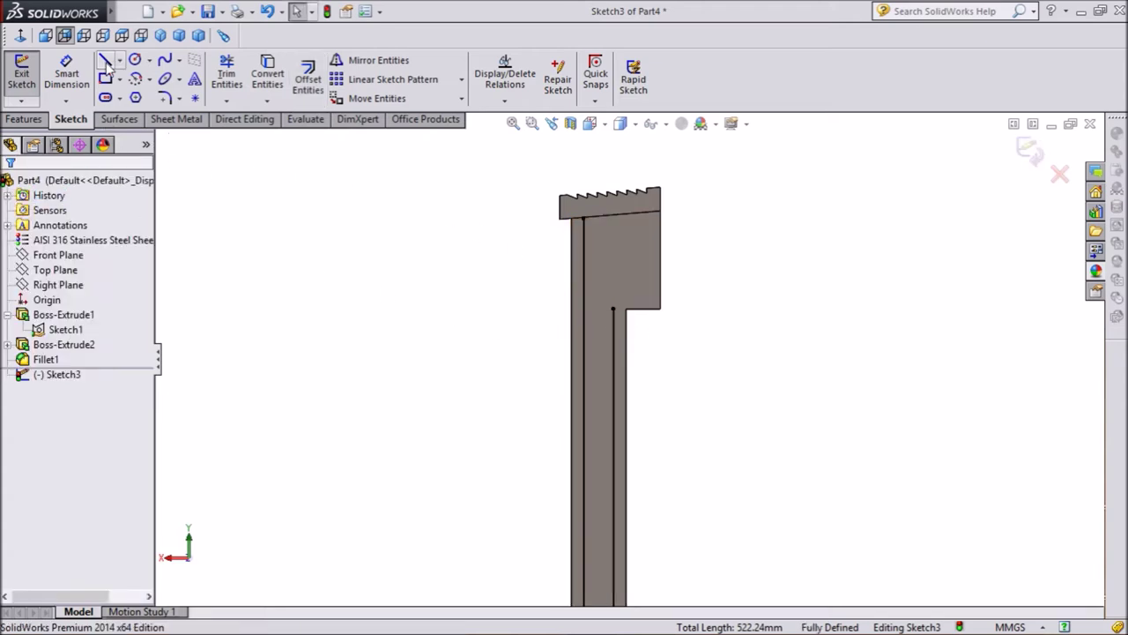
click(661, 212)
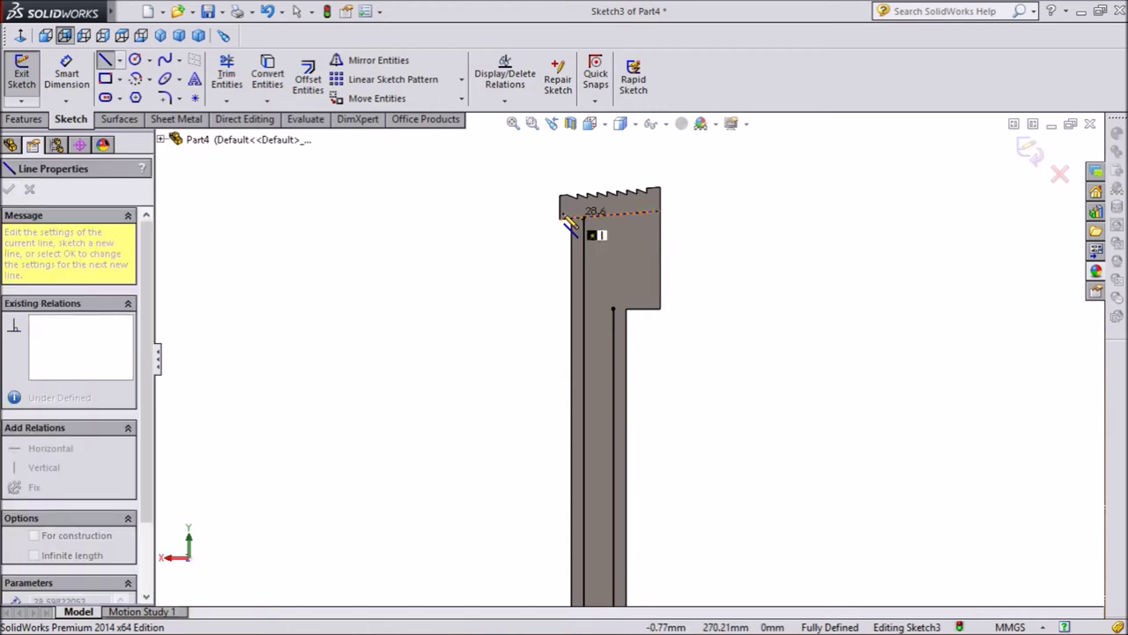
click(572, 218)
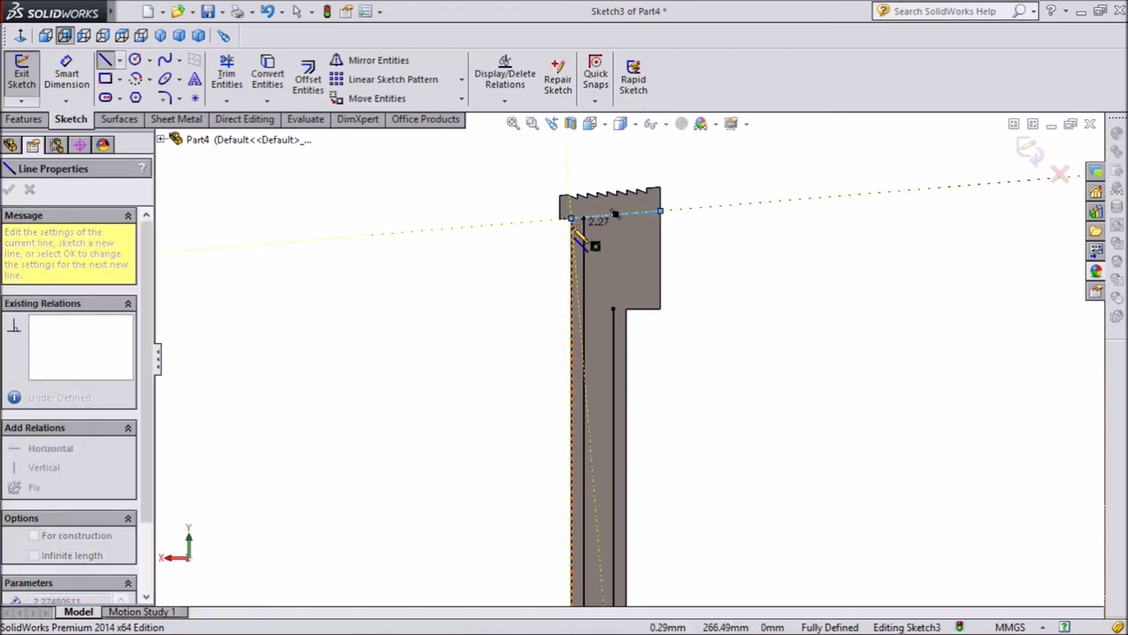
- Extend the line chain with a short vertical segment down the left edge, then stop drawing
scroll(571, 251, down, 1)
scroll(573, 255, down, 2)
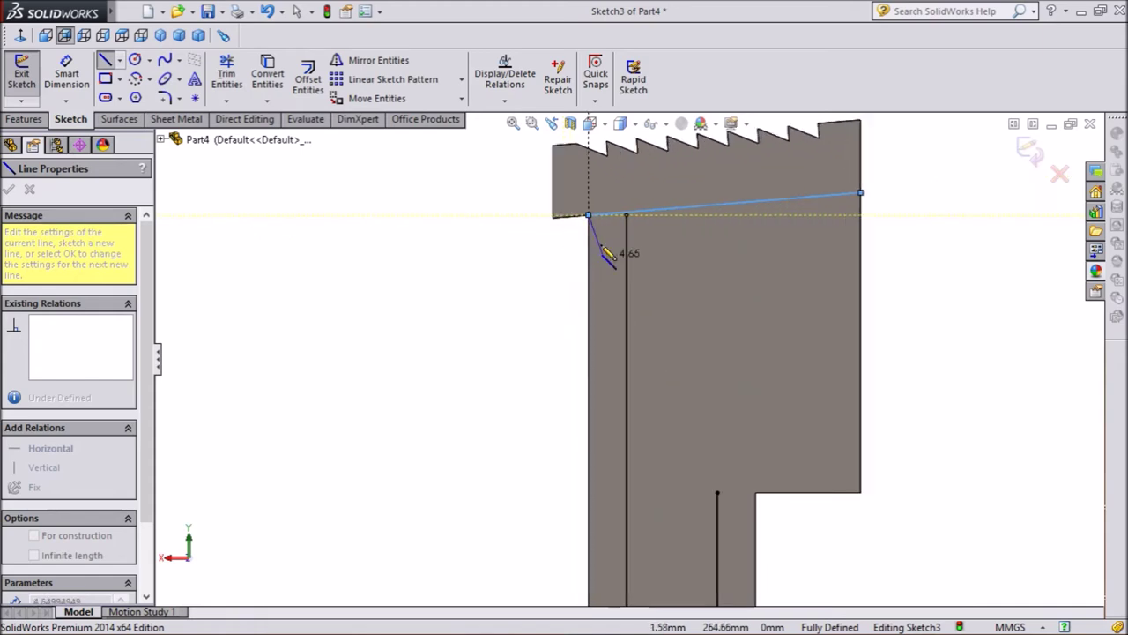
scroll(577, 264, down, 2)
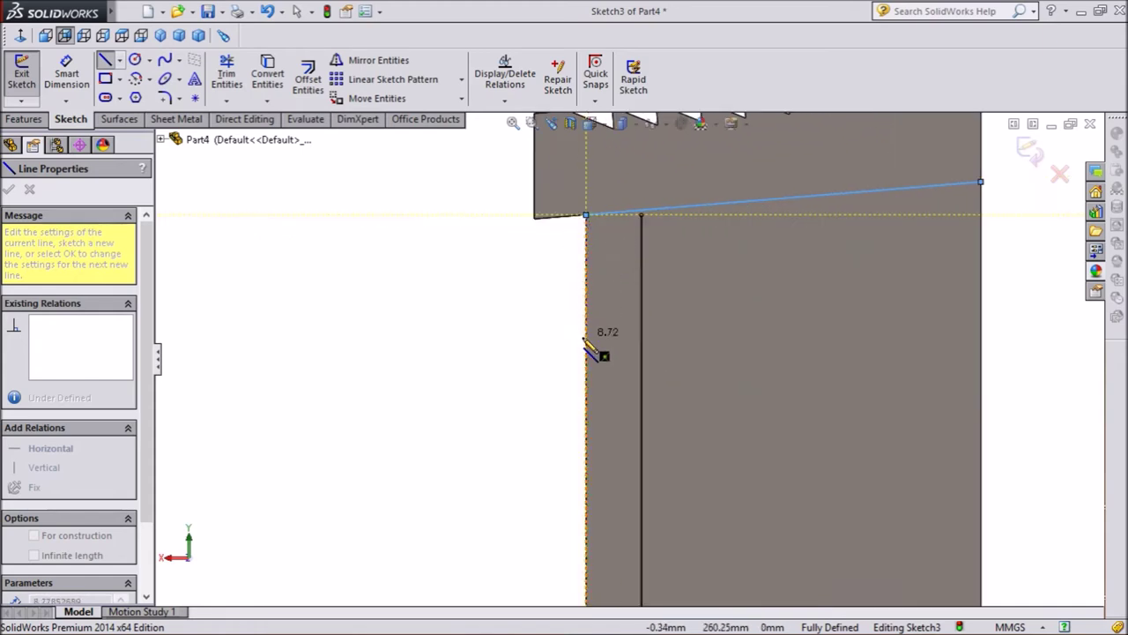
click(586, 332)
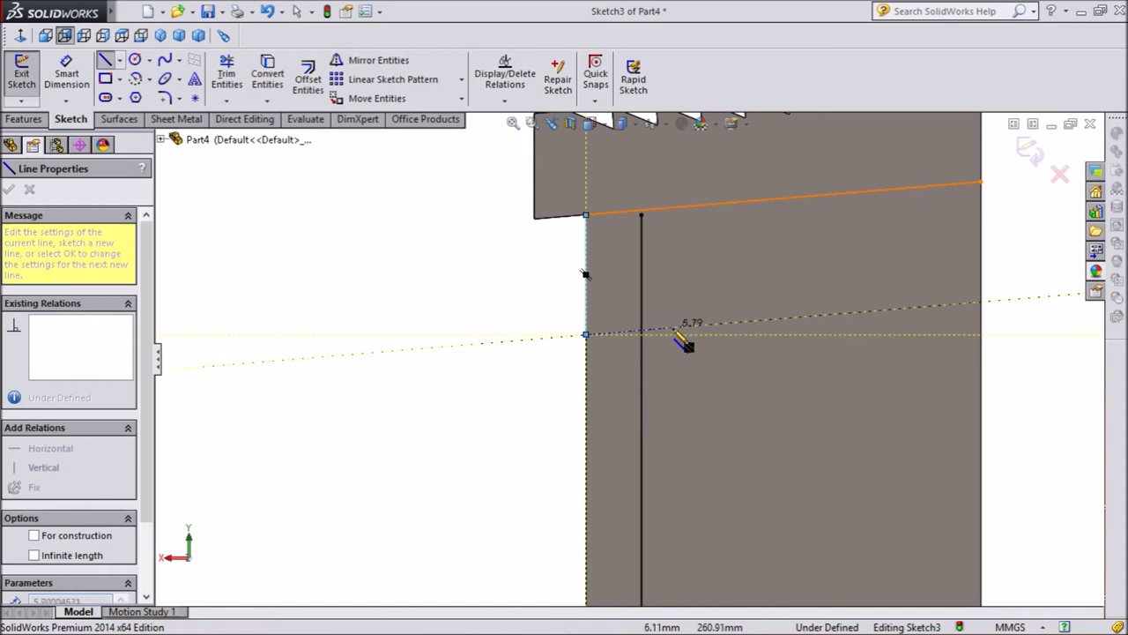
scroll(686, 333, up, 3)
right_click(685, 352)
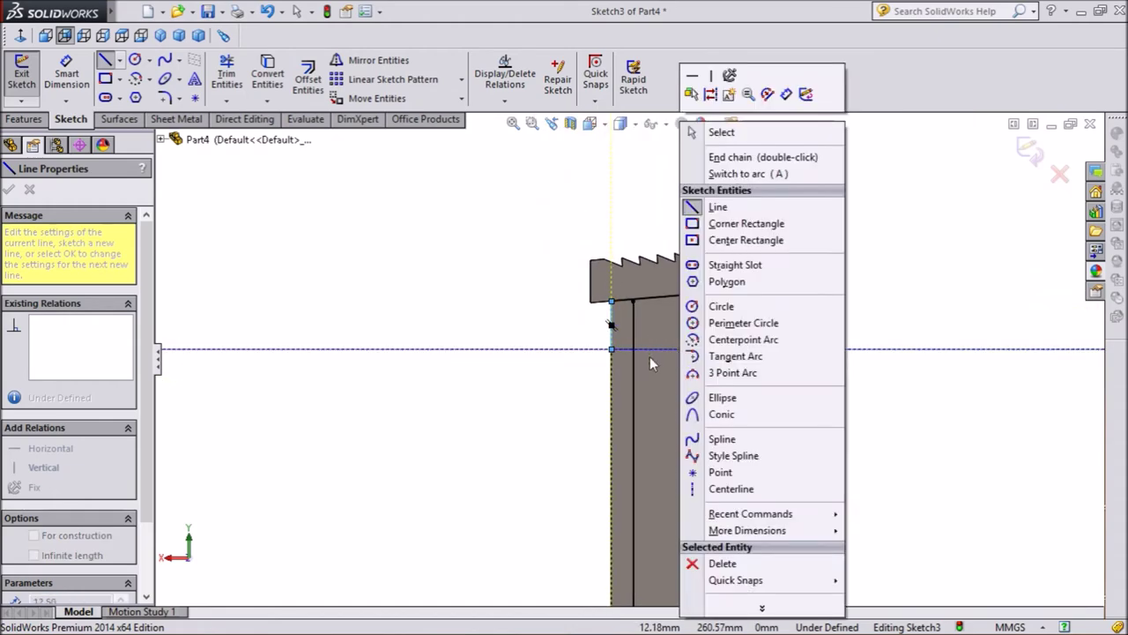
right_click(569, 352)
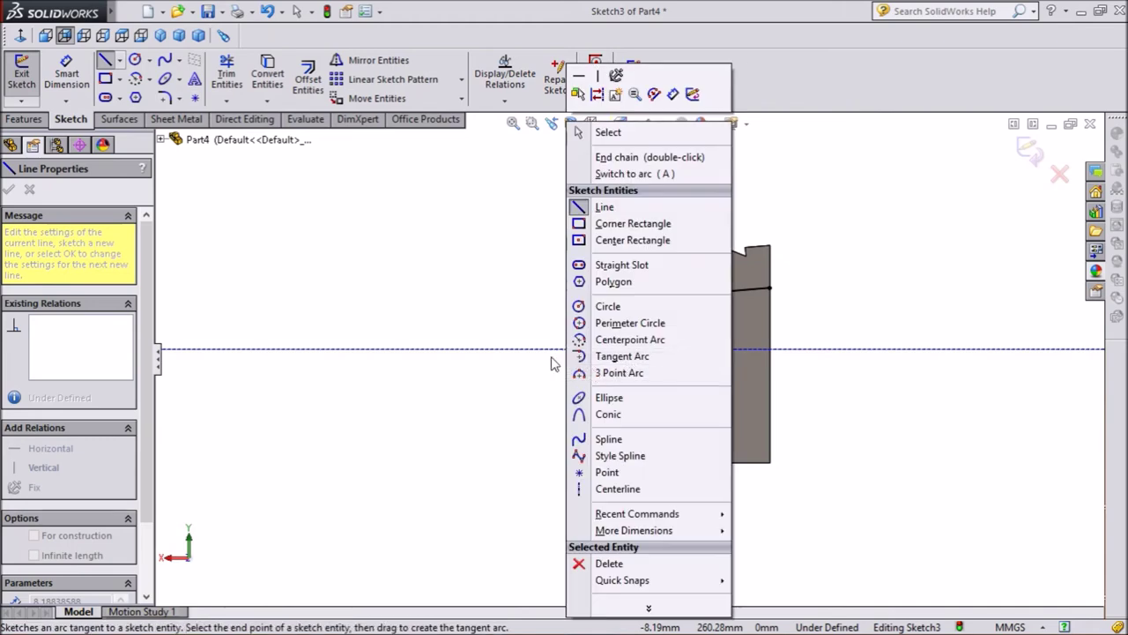
right_click(534, 361)
right_click(510, 298)
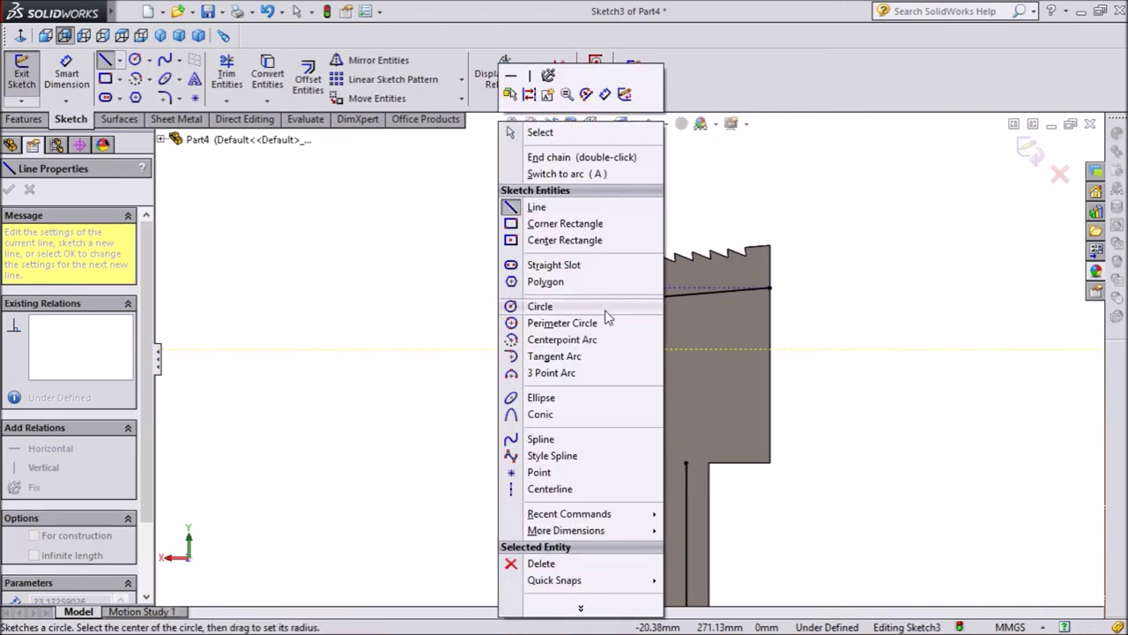
click(528, 136)
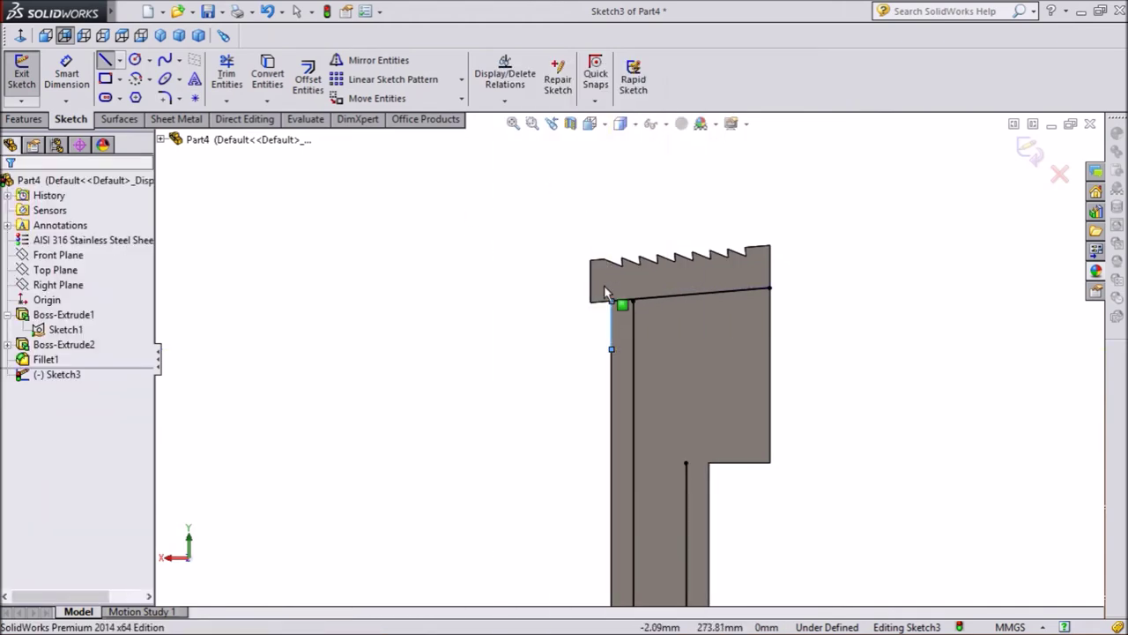
- Draw a horizontal line across the handle, dimensioned 10 mm below the jaw base
click(106, 60)
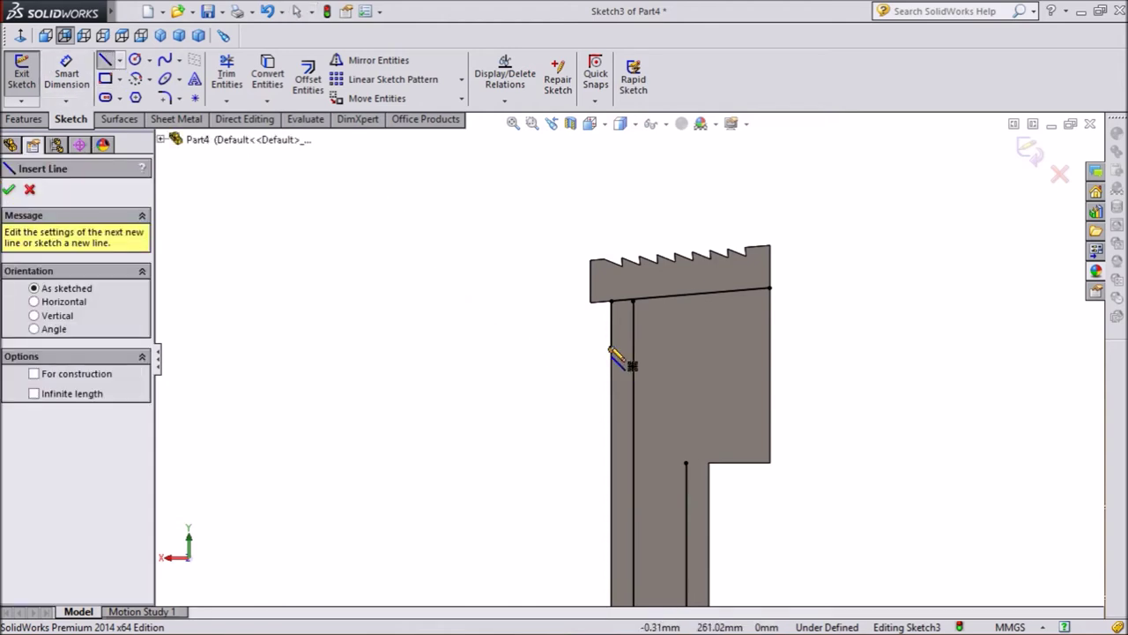
click(611, 350)
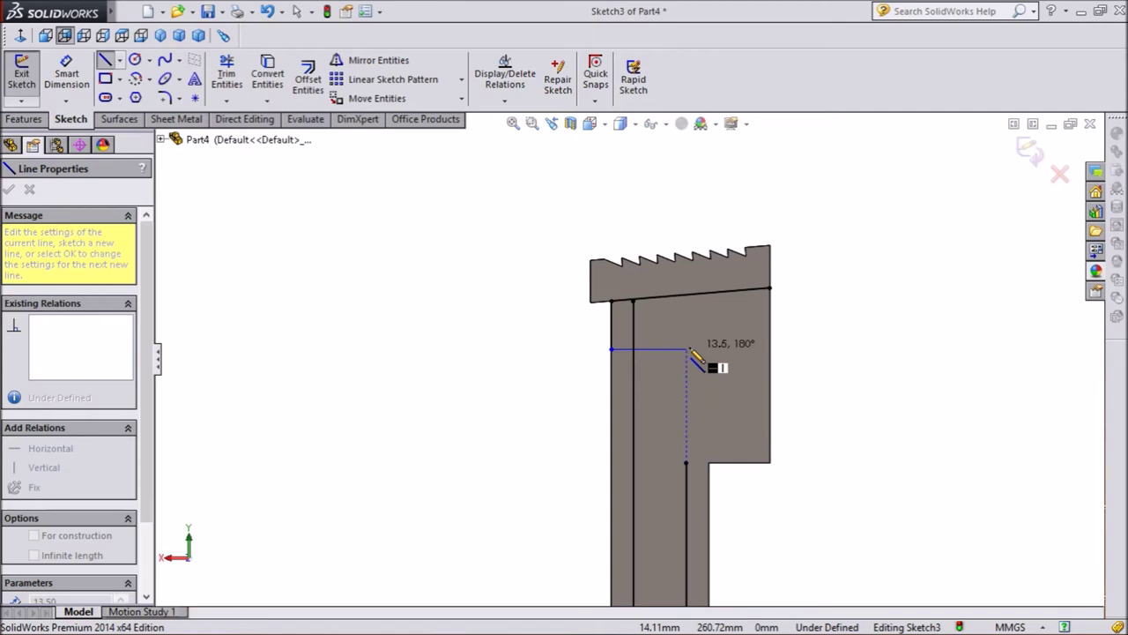
click(771, 350)
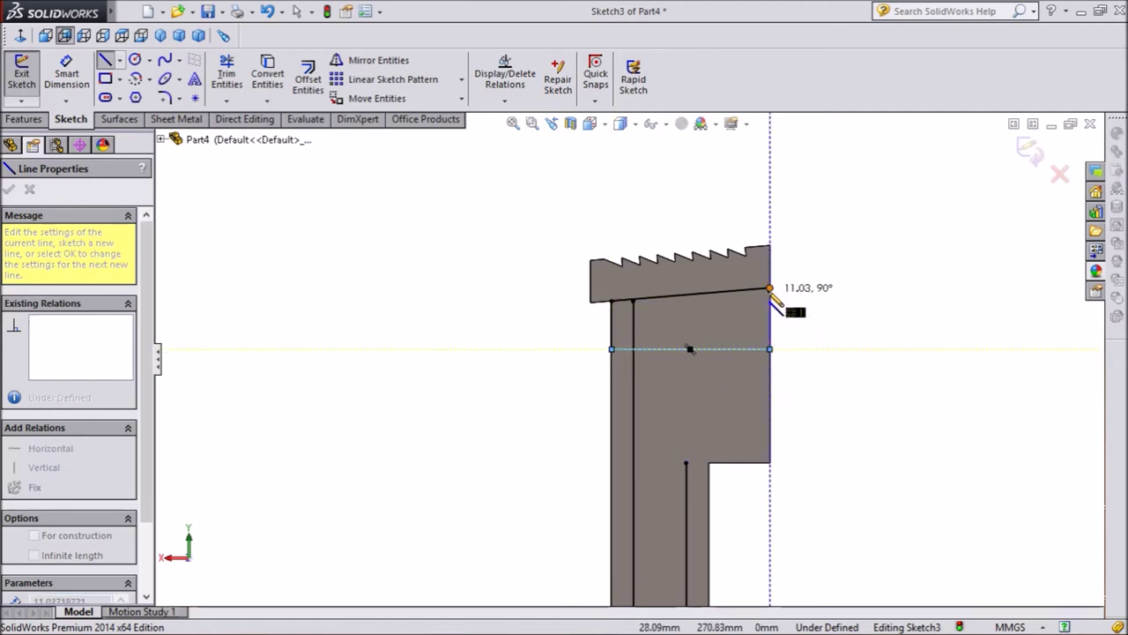
key(Escape)
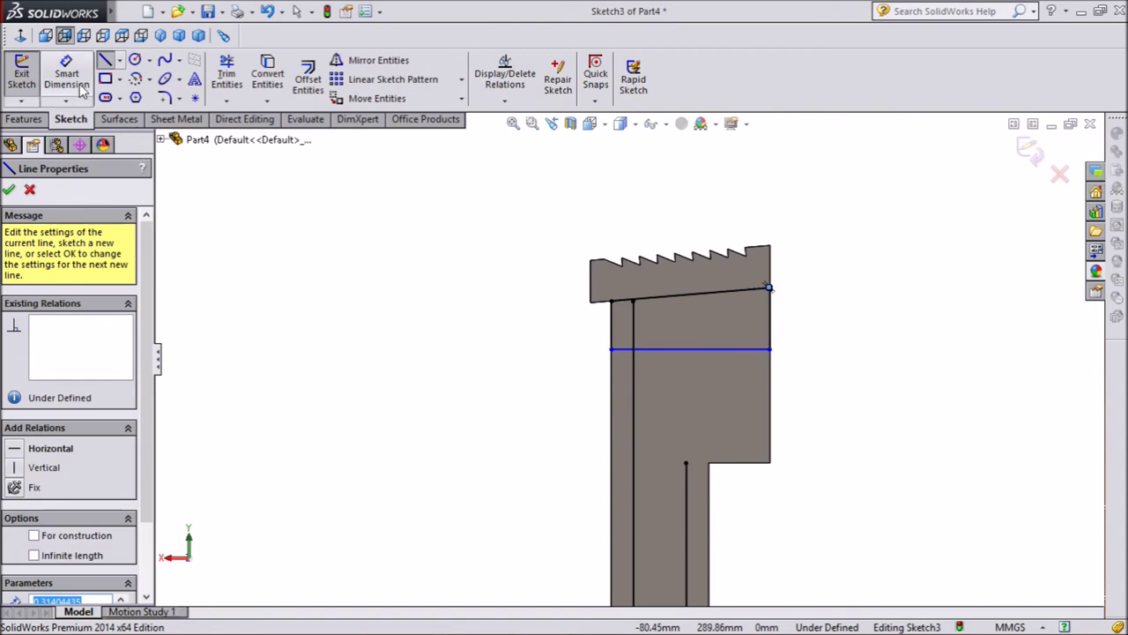
click(69, 77)
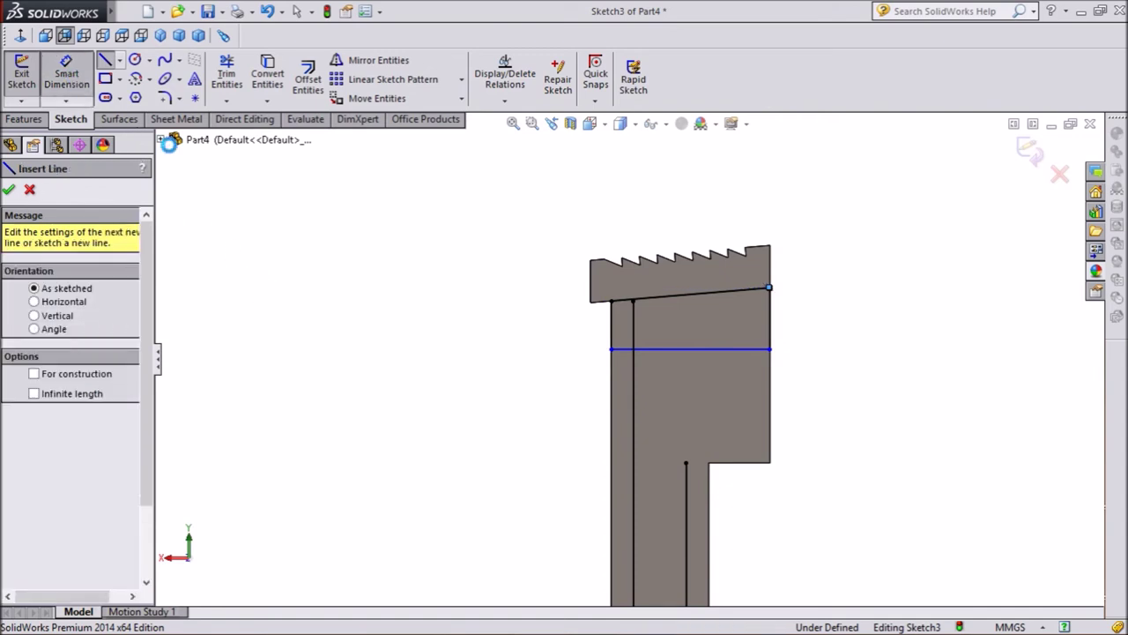
click(771, 326)
click(806, 328)
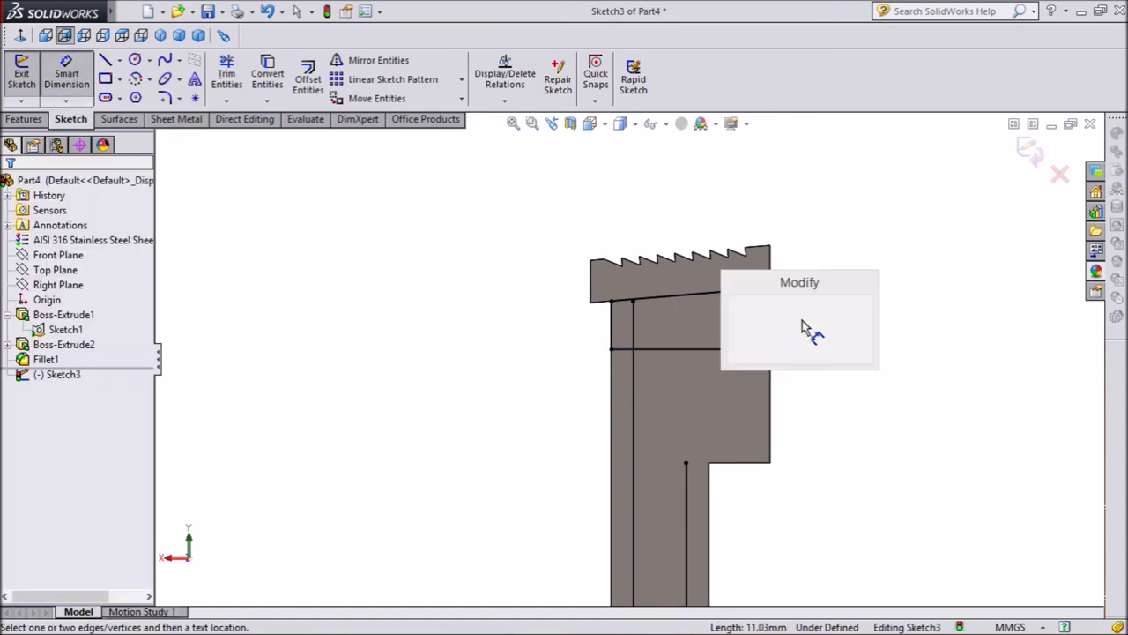
text(=)
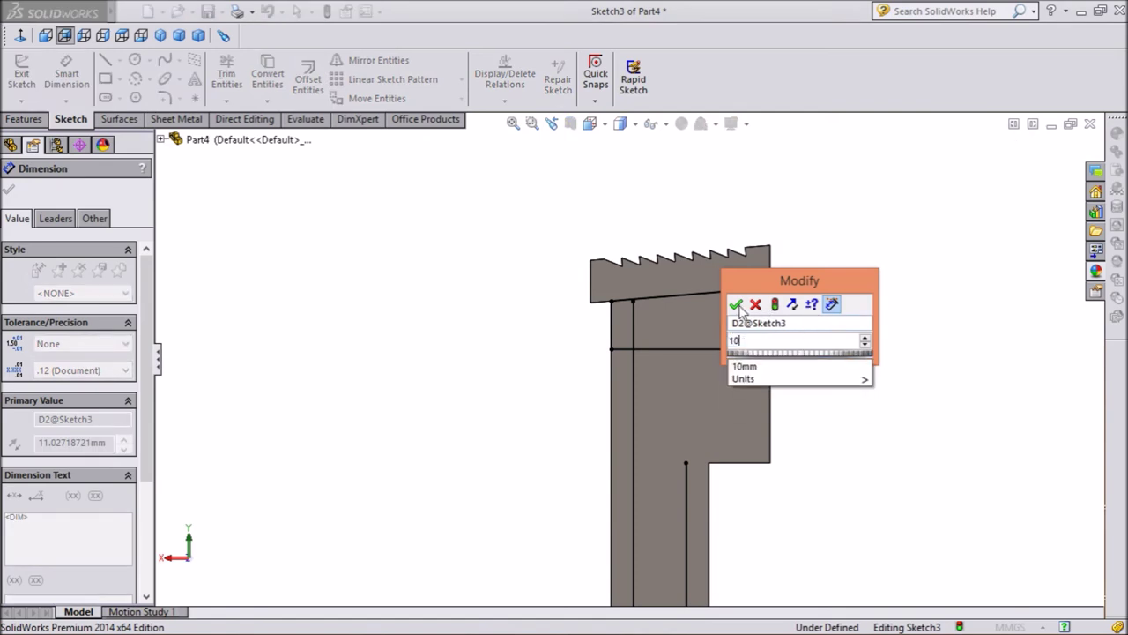
click(734, 297)
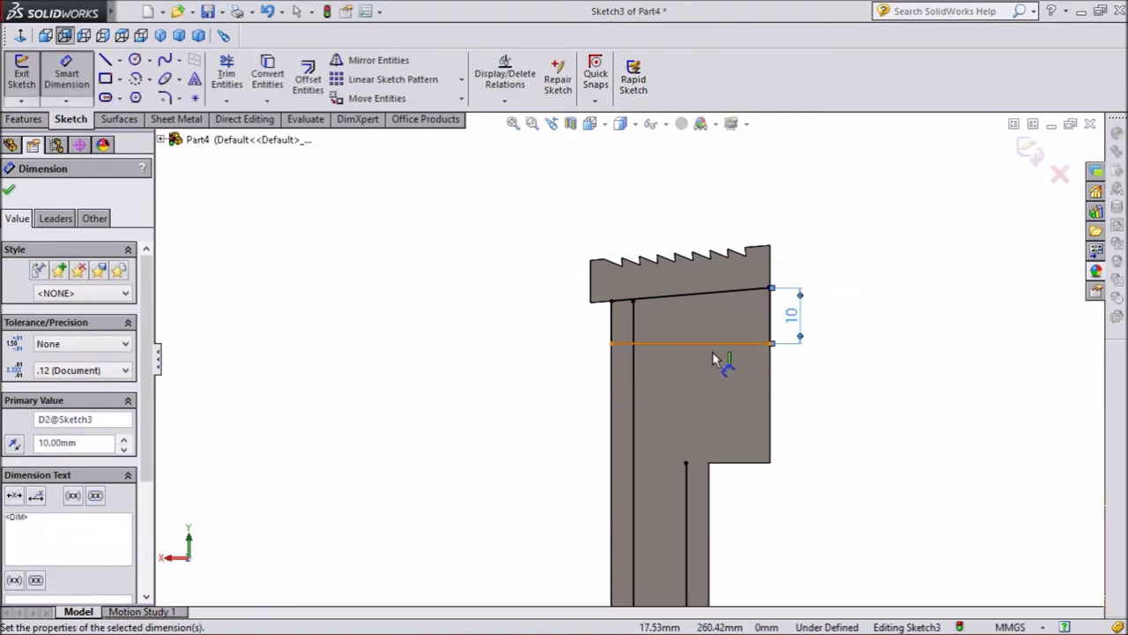
- Draw a vertical line from the handle's inner corner up to the horizontal line
click(104, 61)
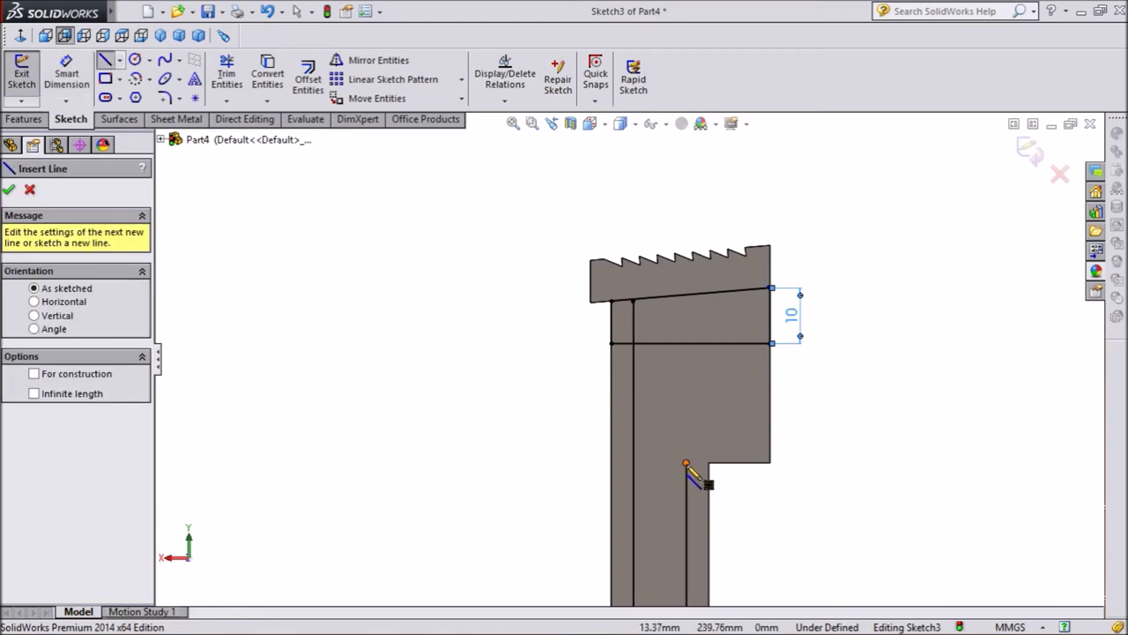
click(686, 464)
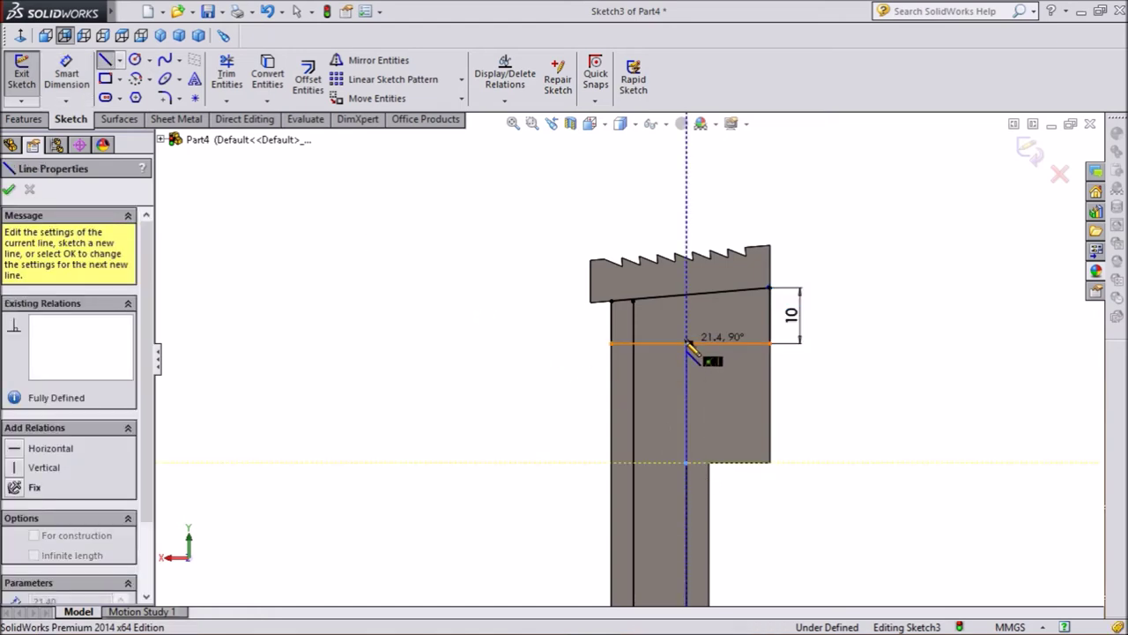
click(687, 344)
right_click(686, 403)
click(758, 133)
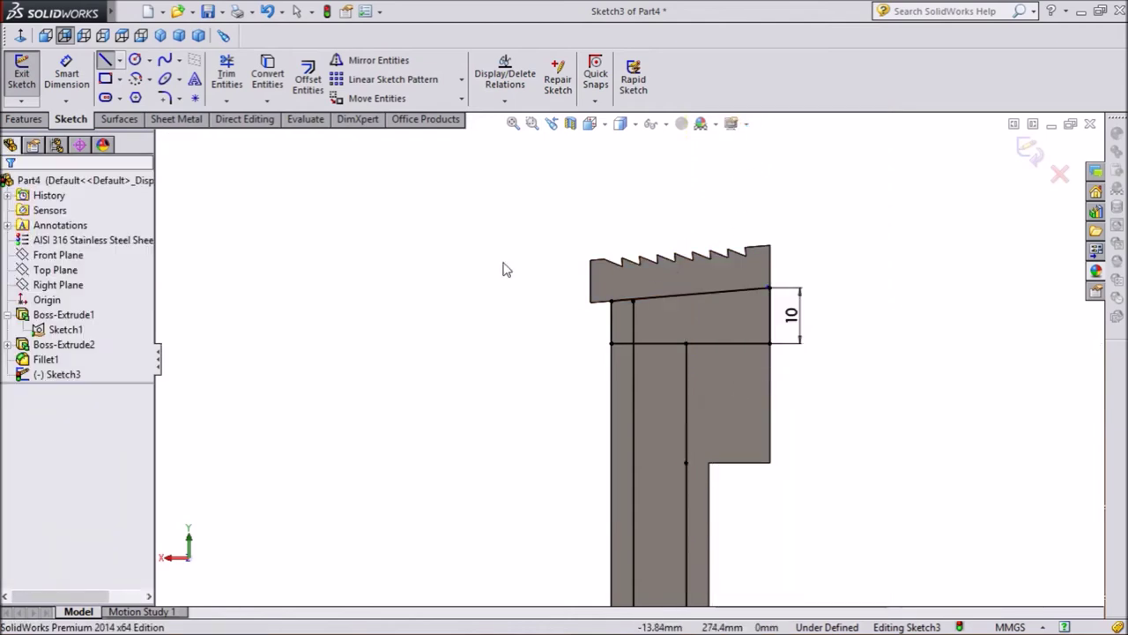
click(229, 78)
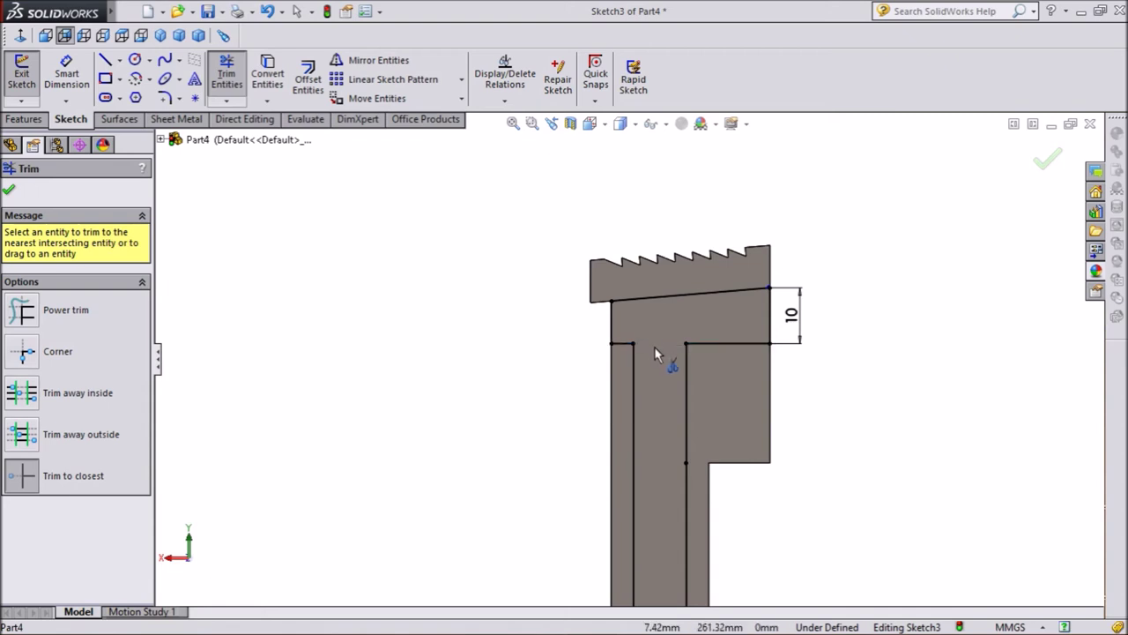
- Power-trim the leftover offset and line segments to leave a T-shaped channel outline
scroll(579, 323, up, 2)
scroll(572, 322, up, 2)
scroll(584, 348, up, 3)
scroll(626, 445, up, 3)
scroll(657, 547, down, 4)
scroll(623, 445, up, 3)
scroll(629, 284, down, 1)
scroll(596, 243, down, 2)
scroll(594, 273, down, 2)
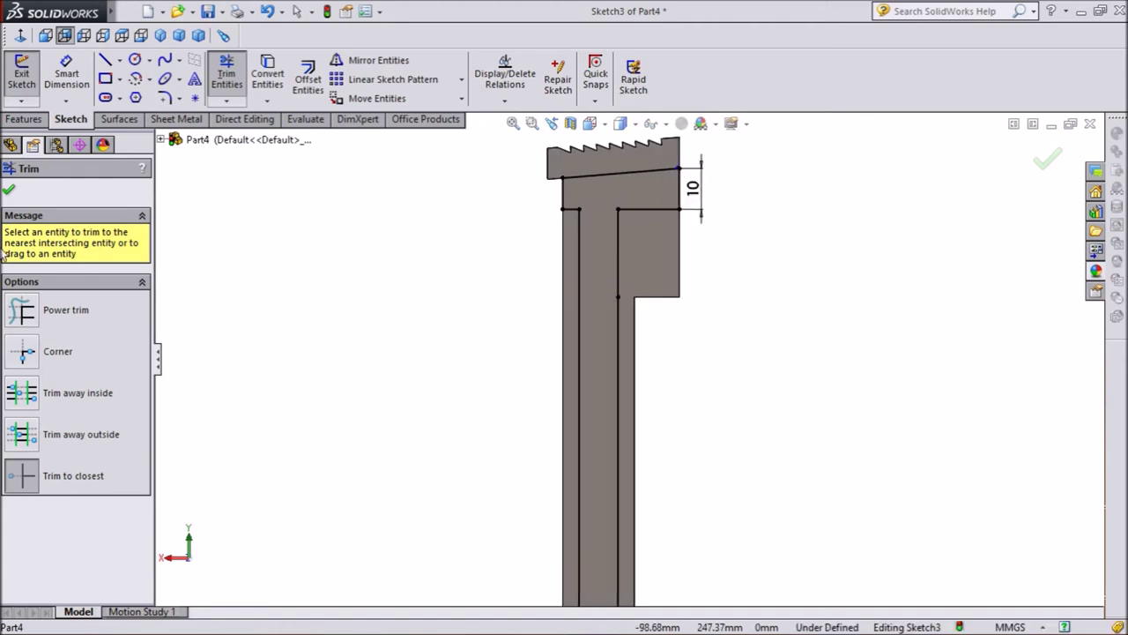
click(10, 193)
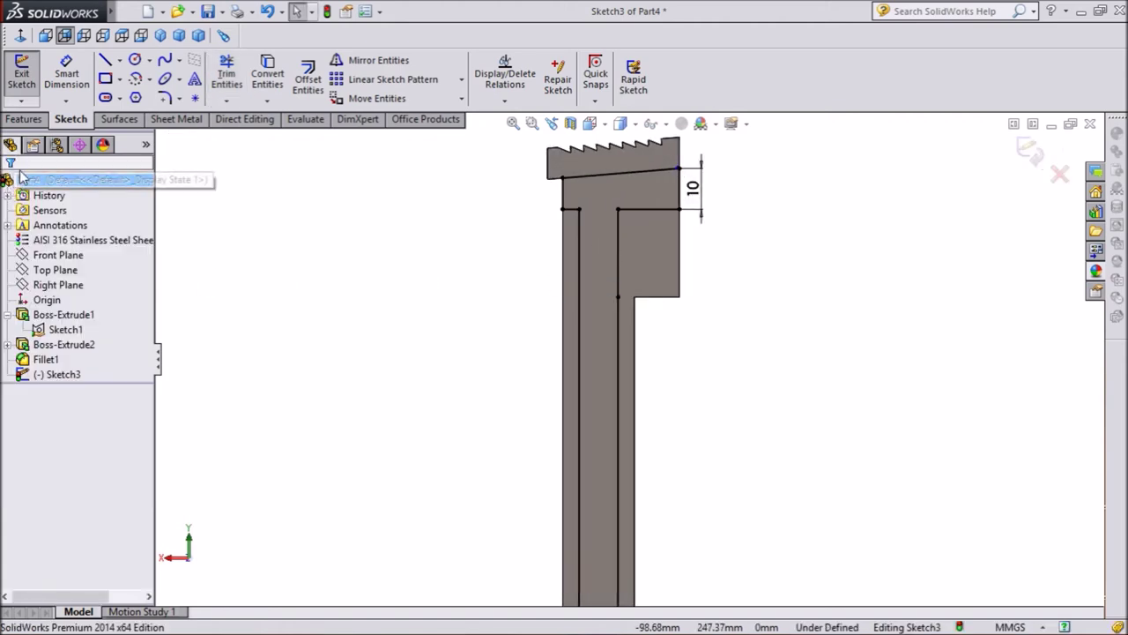
- Cut the T-shaped Sketch3 region 3 mm Blind into the handle face as Cut-Extrude1
click(38, 121)
click(247, 88)
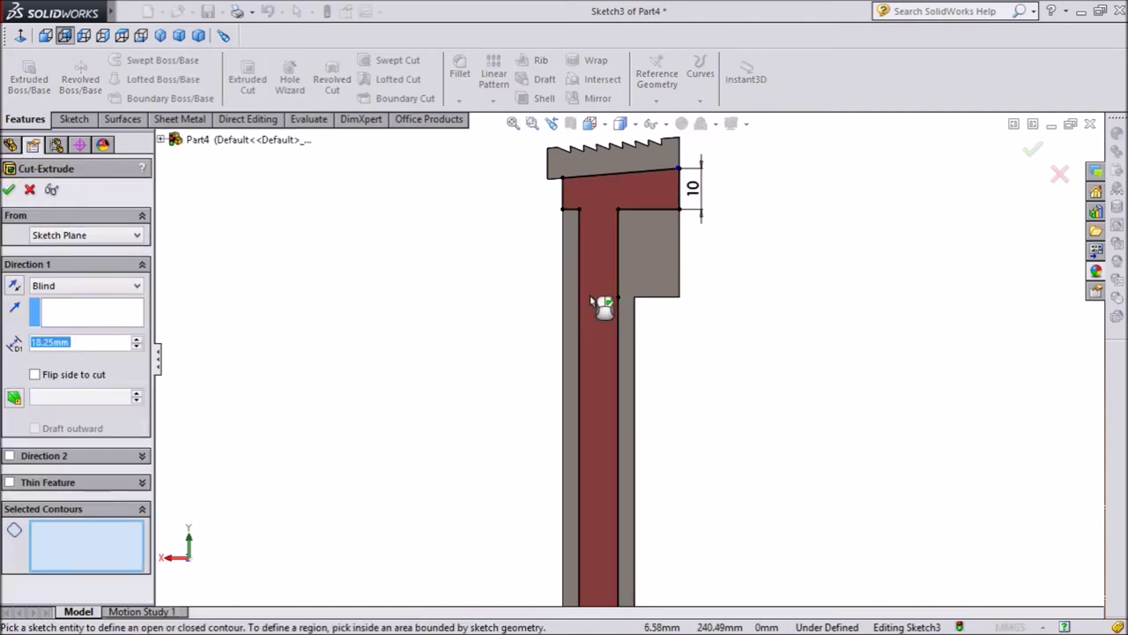
click(592, 301)
click(83, 341)
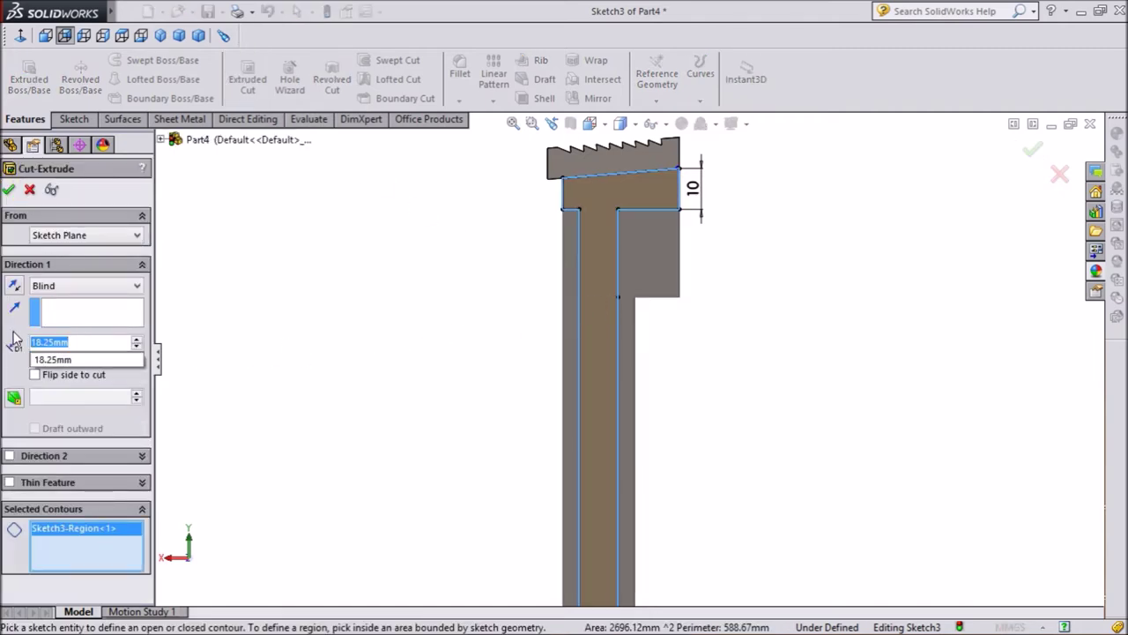
text(3)
key(Return)
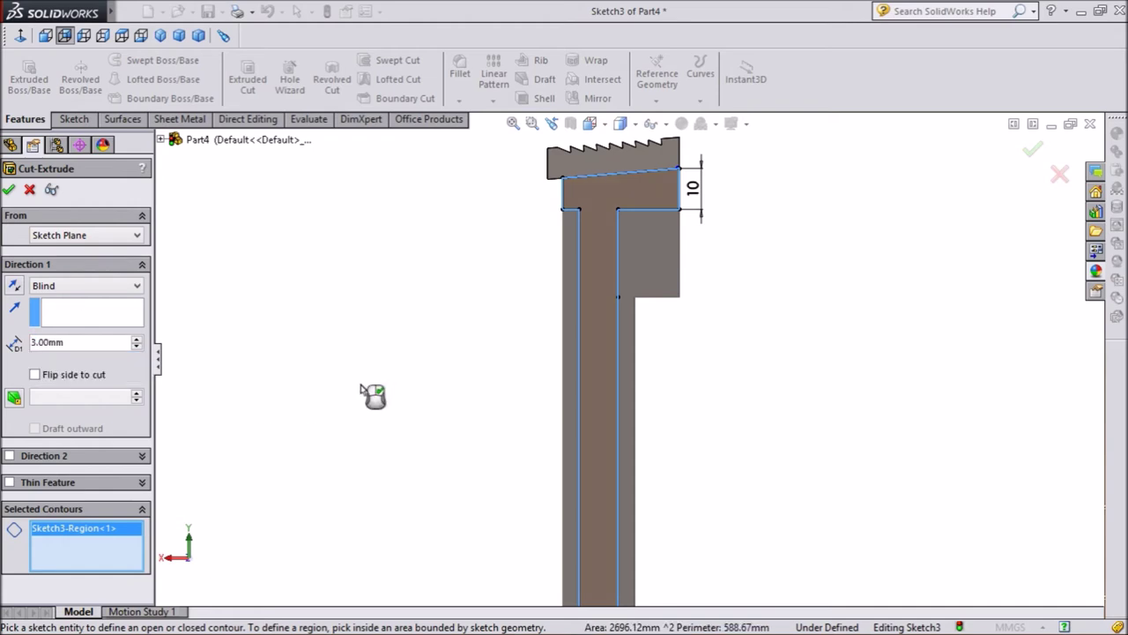
mouse_move(431, 335)
middle_down()
mouse_move(378, 327)
mouse_move(359, 353)
middle_up()
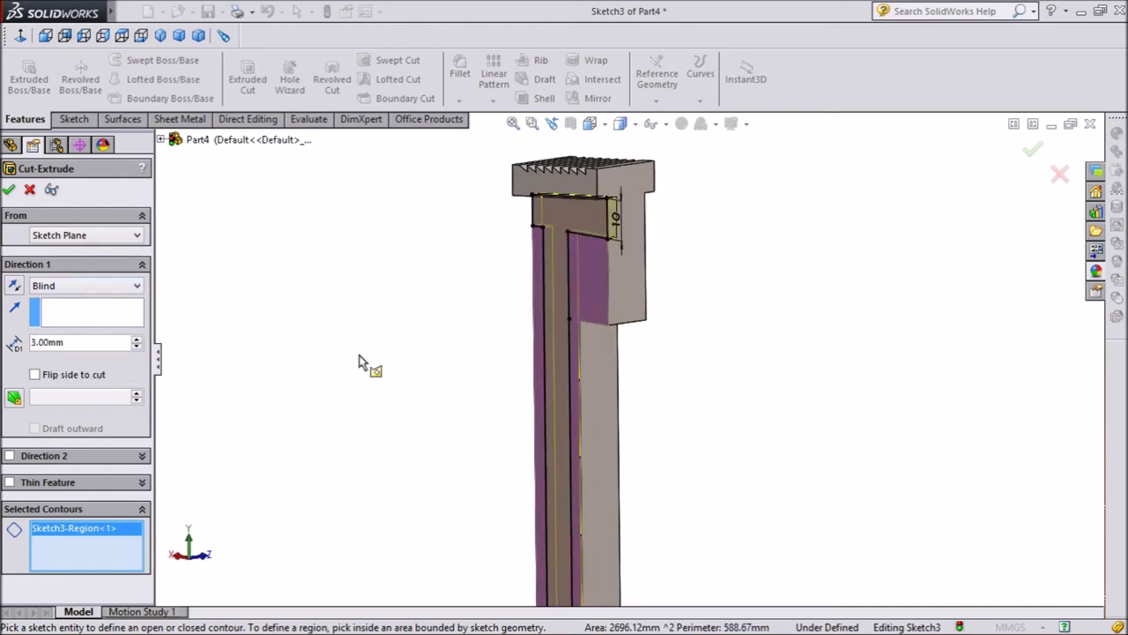
click(9, 191)
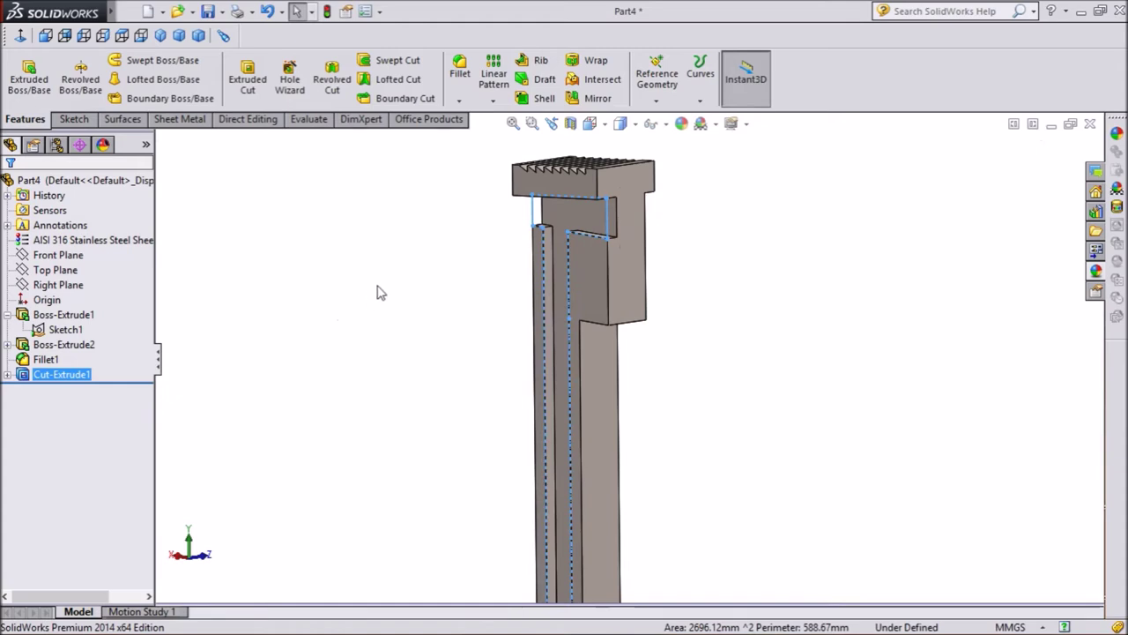
- Fillet the two long inner groove edges with a 1.25 mm radius
mouse_move(433, 383)
middle_down()
mouse_move(619, 298)
mouse_move(693, 338)
mouse_move(517, 320)
mouse_move(484, 360)
mouse_move(441, 380)
mouse_move(458, 385)
mouse_move(441, 385)
middle_up()
click(455, 85)
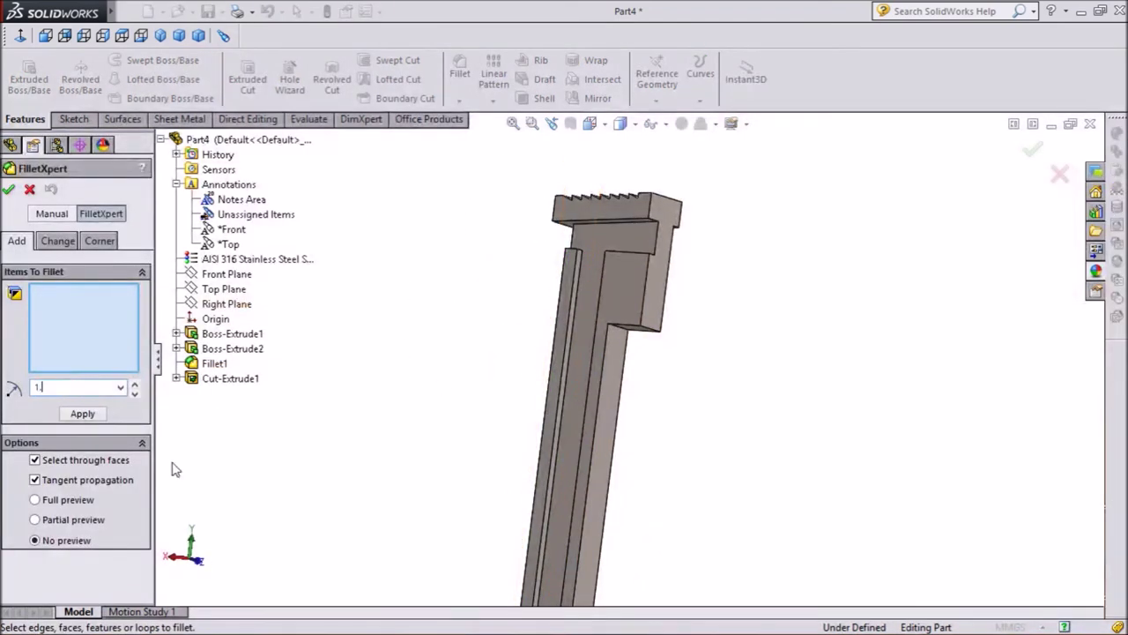
click(600, 282)
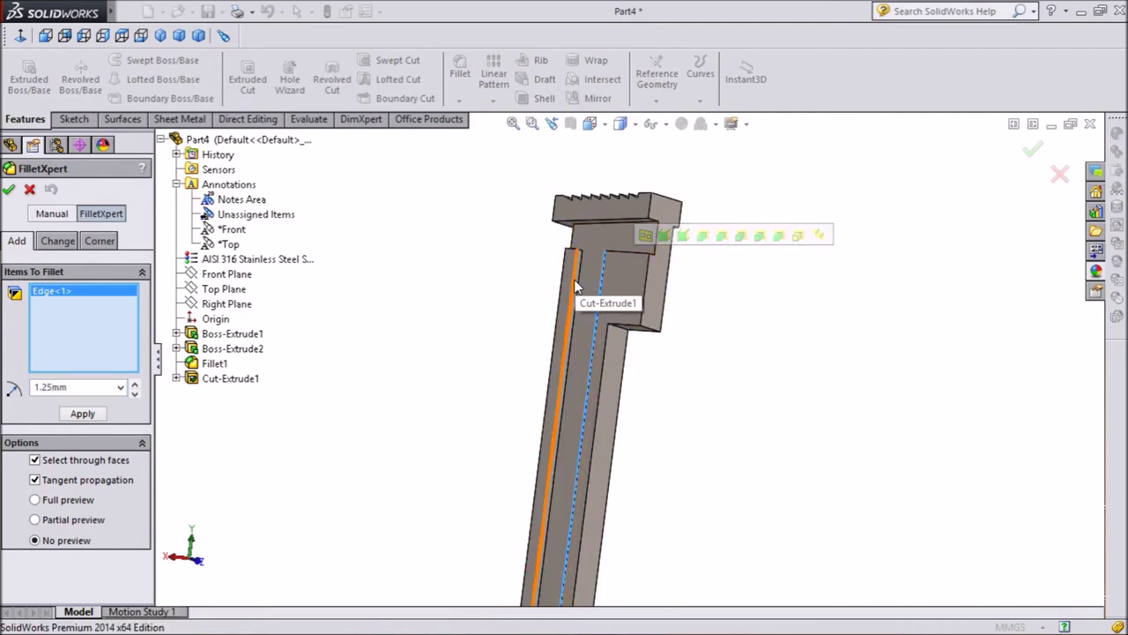
click(574, 280)
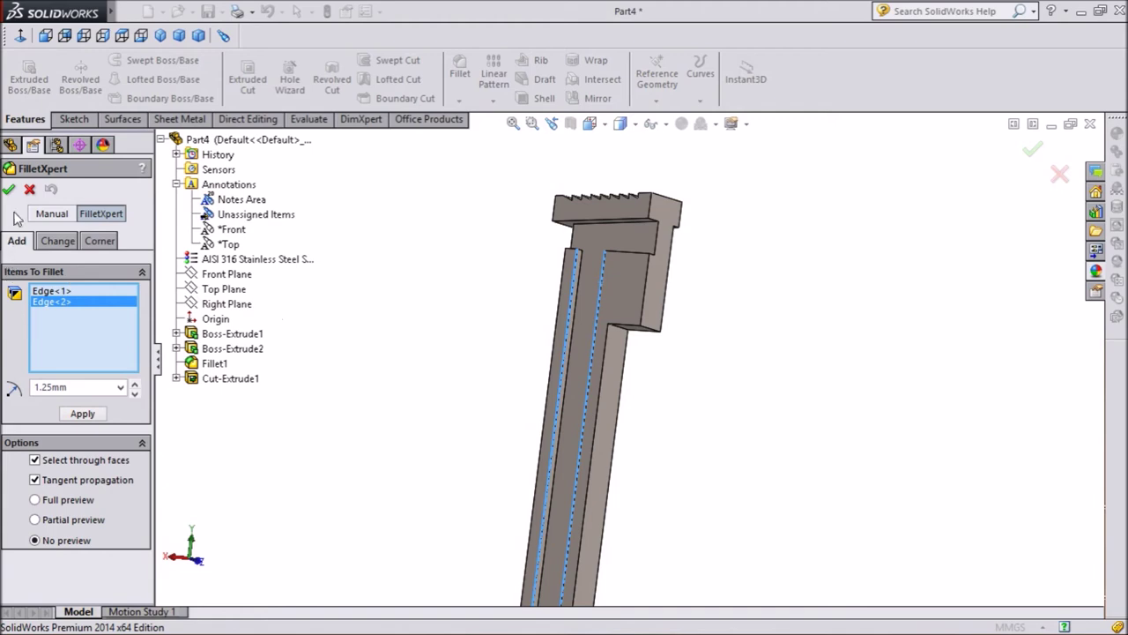
key(Return)
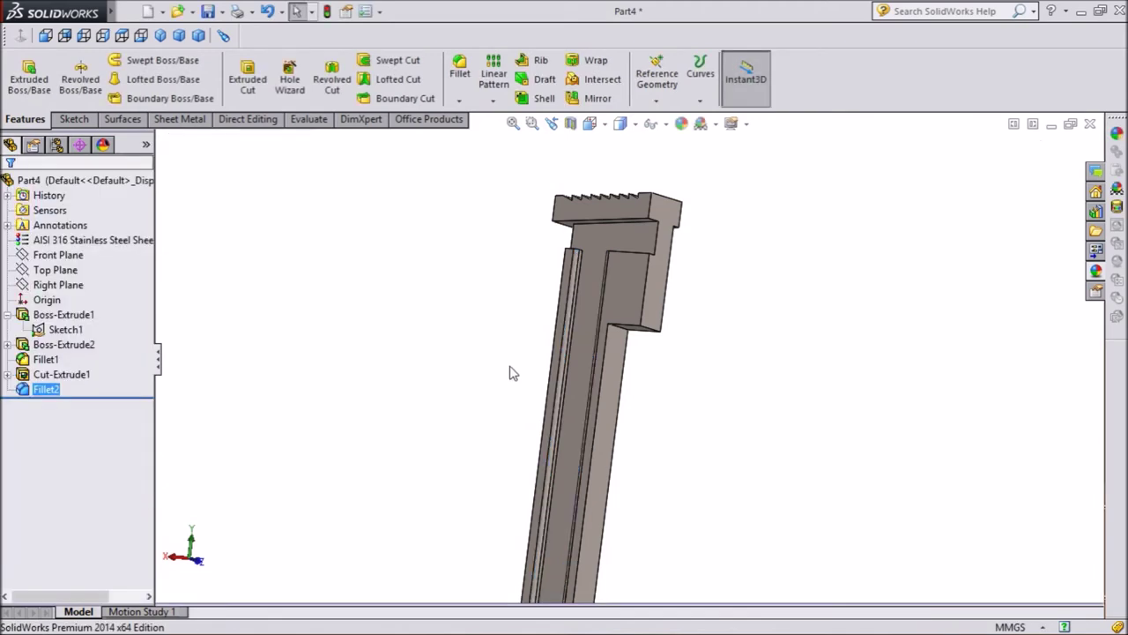
middle_drag(513, 354, 467, 364)
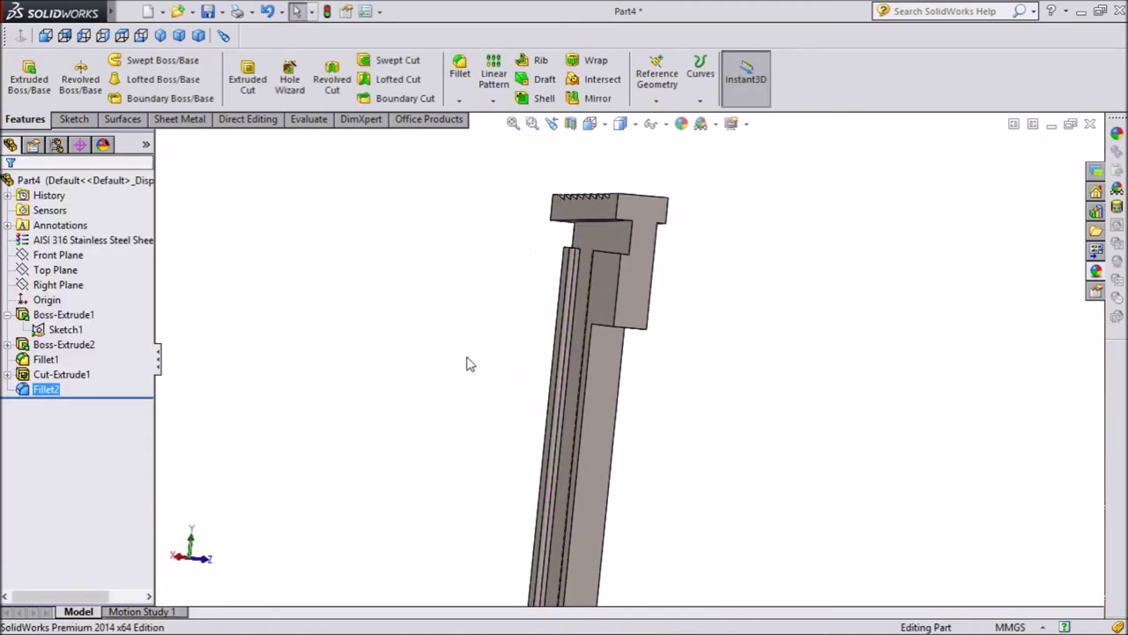
click(596, 101)
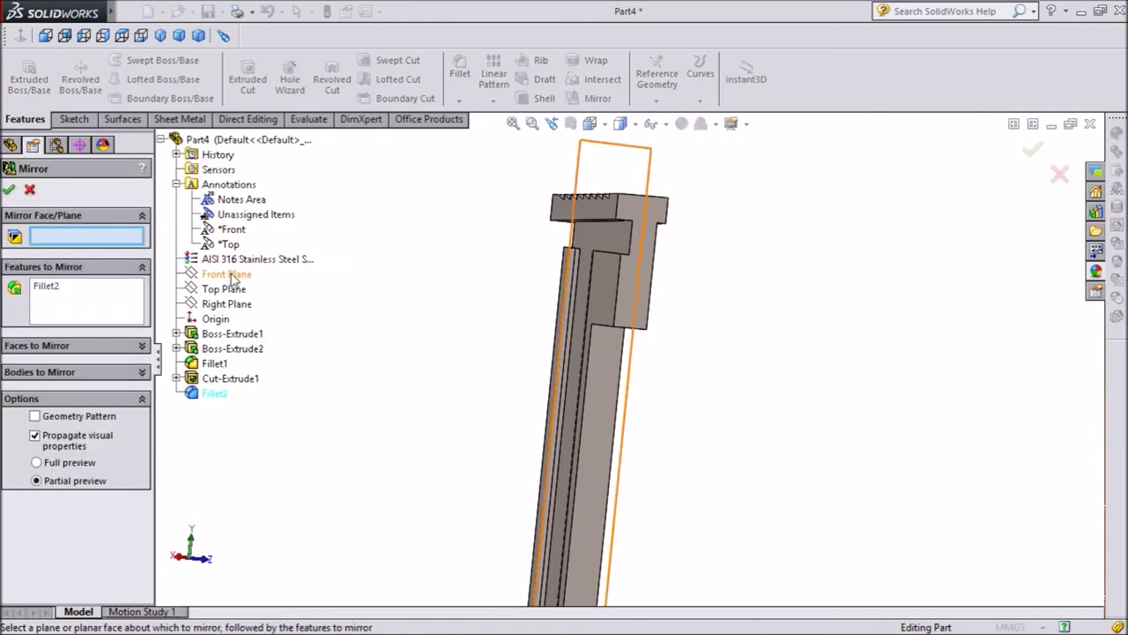
- Mirror Cut-Extrude1 and Fillet2 across the Front Plane and inspect the mirrored groove
click(231, 274)
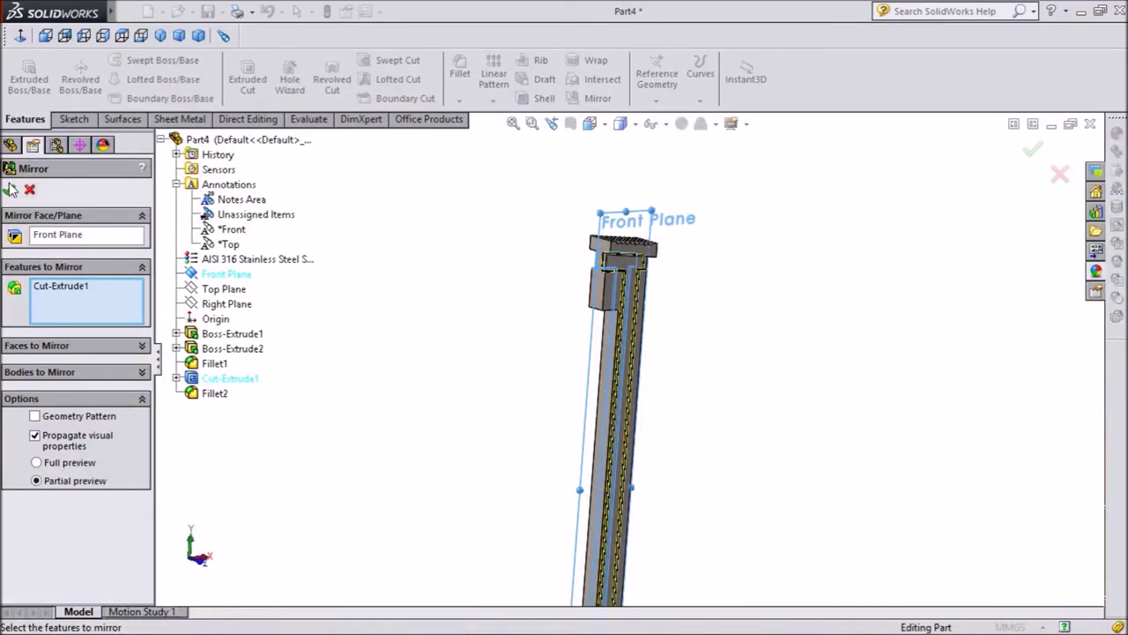
click(10, 190)
mouse_move(418, 311)
middle_down()
mouse_move(320, 318)
mouse_move(499, 355)
mouse_move(612, 420)
mouse_move(396, 343)
middle_up()
key(ctrl+1)
mouse_move(589, 265)
middle_down()
mouse_move(428, 312)
mouse_move(355, 279)
mouse_move(350, 230)
middle_up()
- Round one more groove edge with a 1.25 mm fillet, then return to the isometric view
click(459, 98)
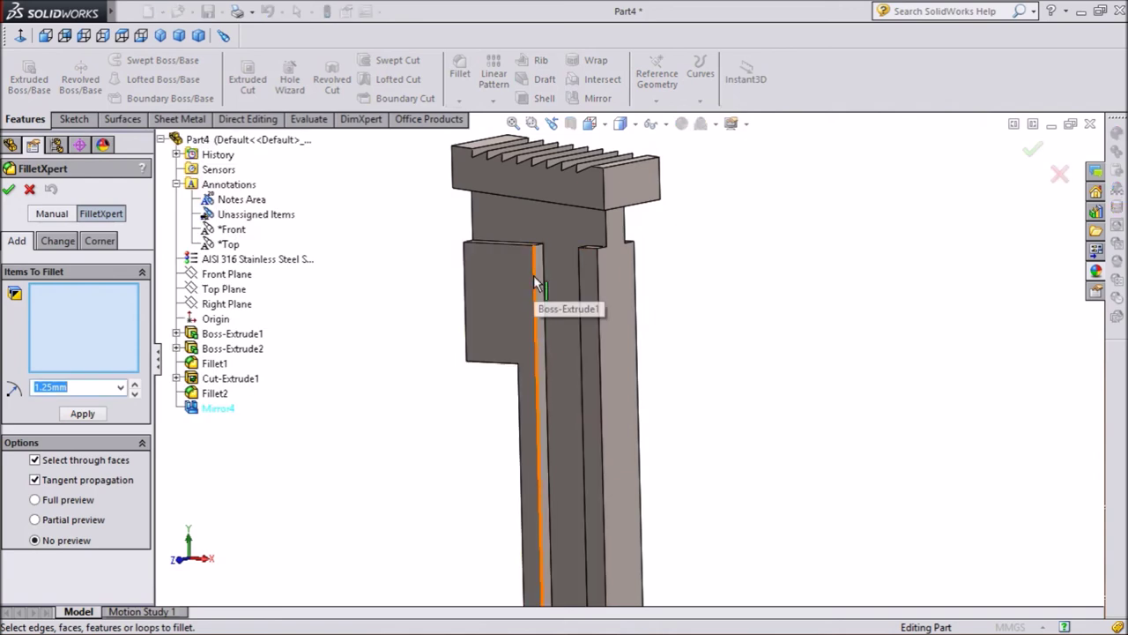
click(535, 282)
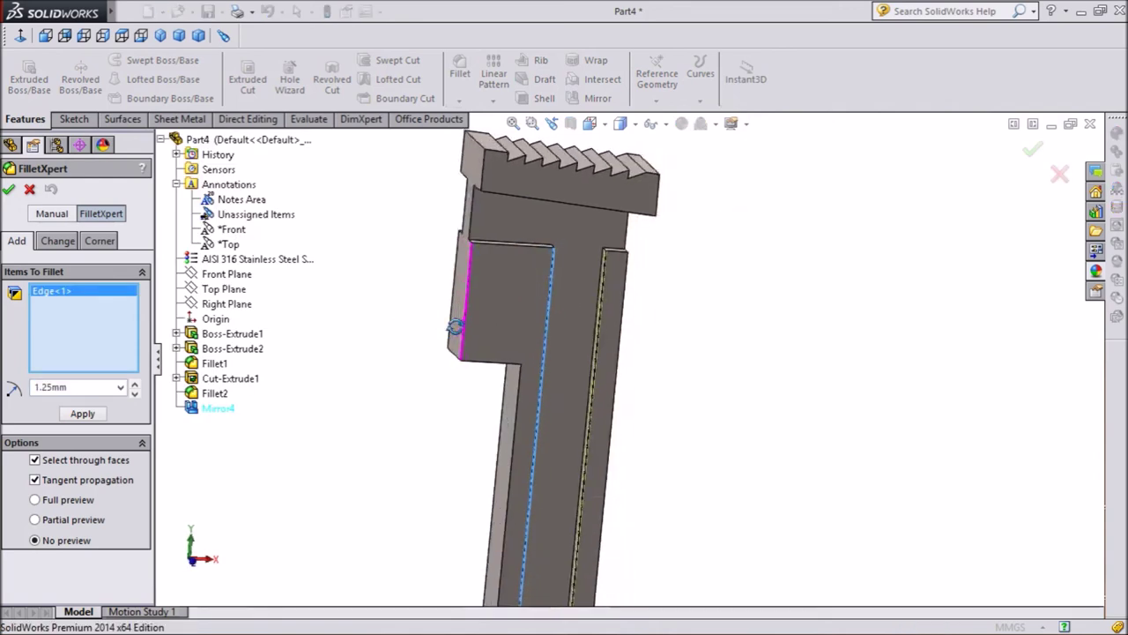
middle_drag(407, 316, 370, 300)
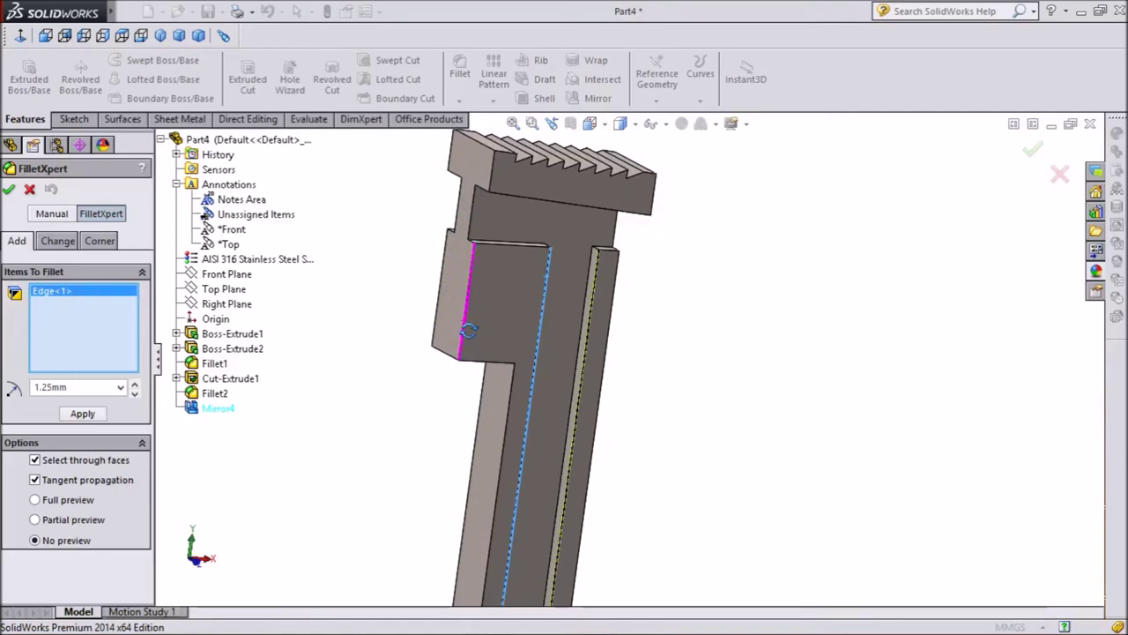
click(10, 190)
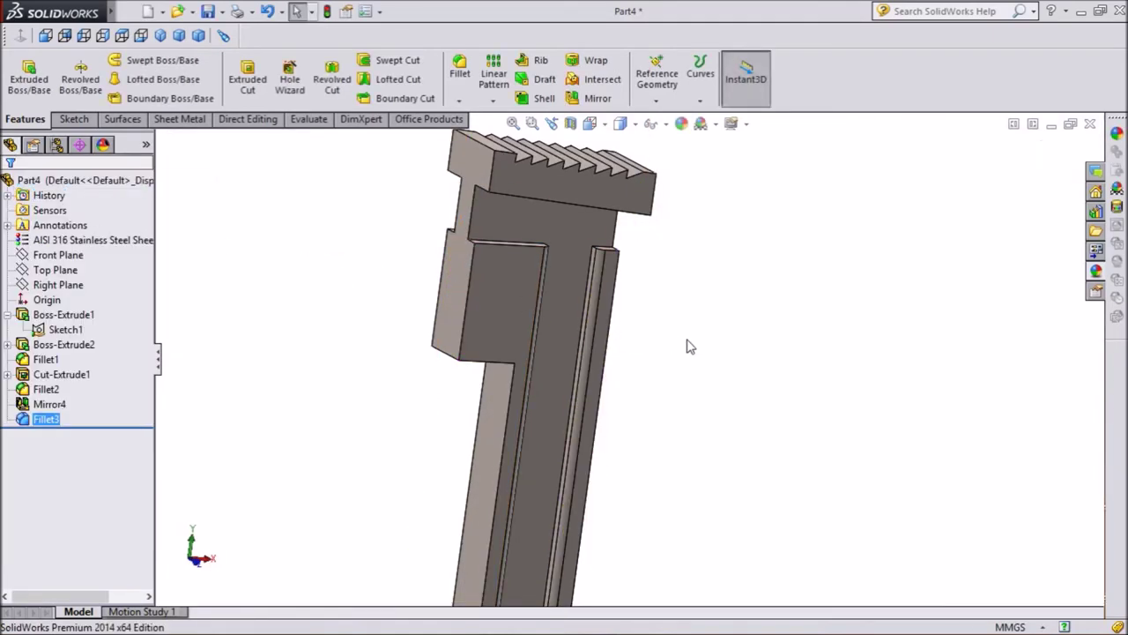
scroll(690, 346, down, 2)
mouse_move(419, 329)
middle_down()
mouse_move(640, 390)
mouse_move(648, 197)
mouse_move(629, 260)
mouse_move(521, 343)
mouse_move(382, 270)
middle_up()
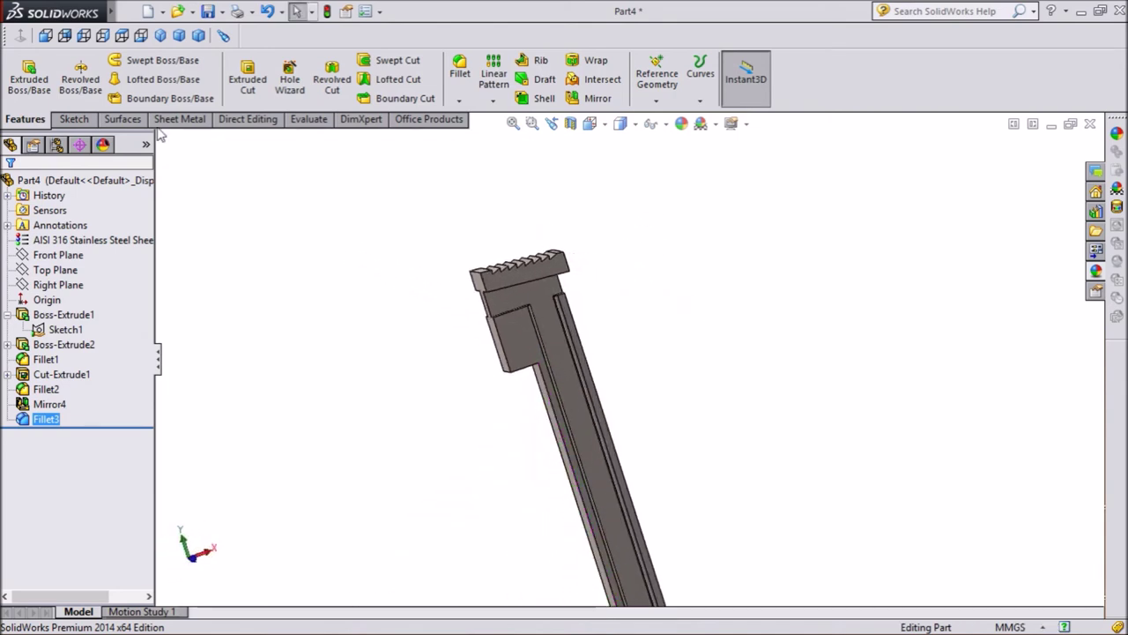
key(ctrl+7)
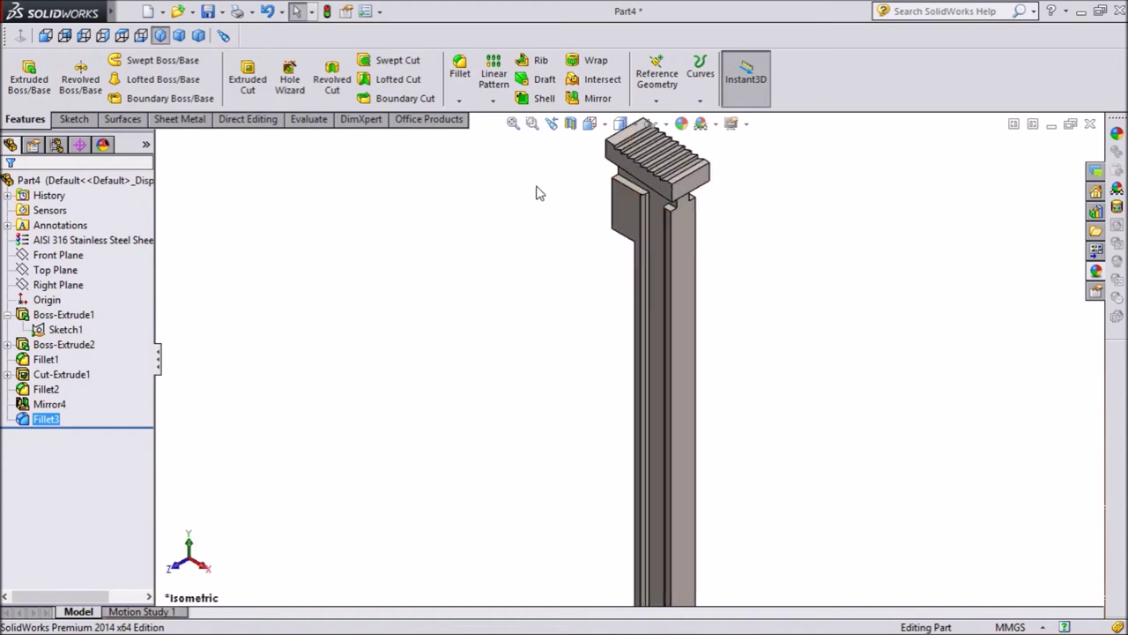
click(462, 80)
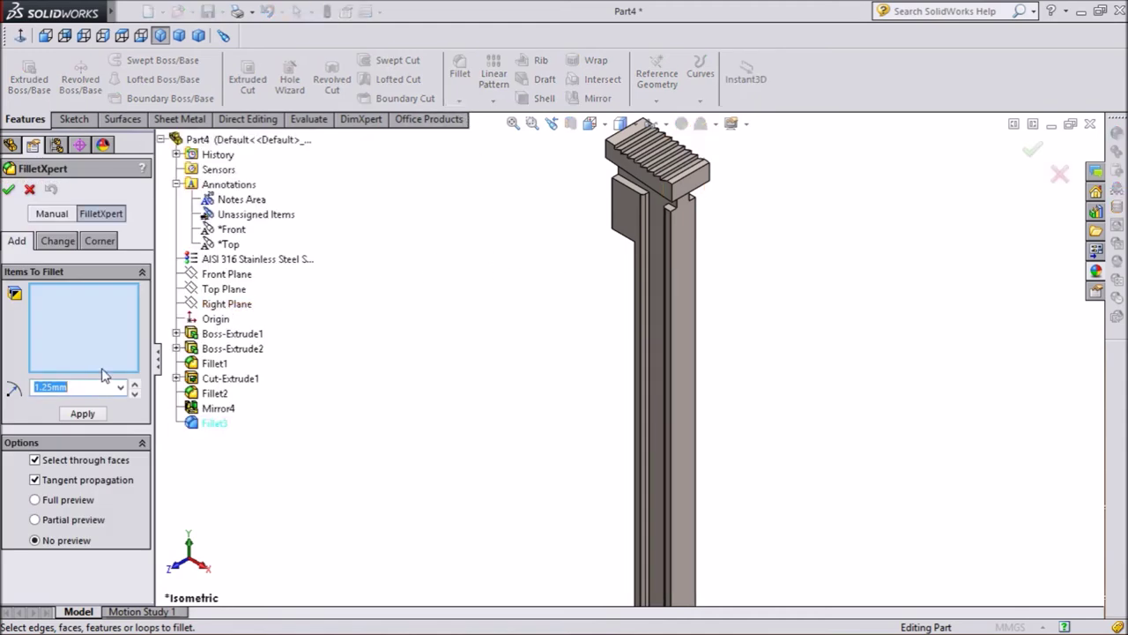
- Apply a 1 mm fillet to two handle faces, removing the stray Edge<1> from the selection
text(1)
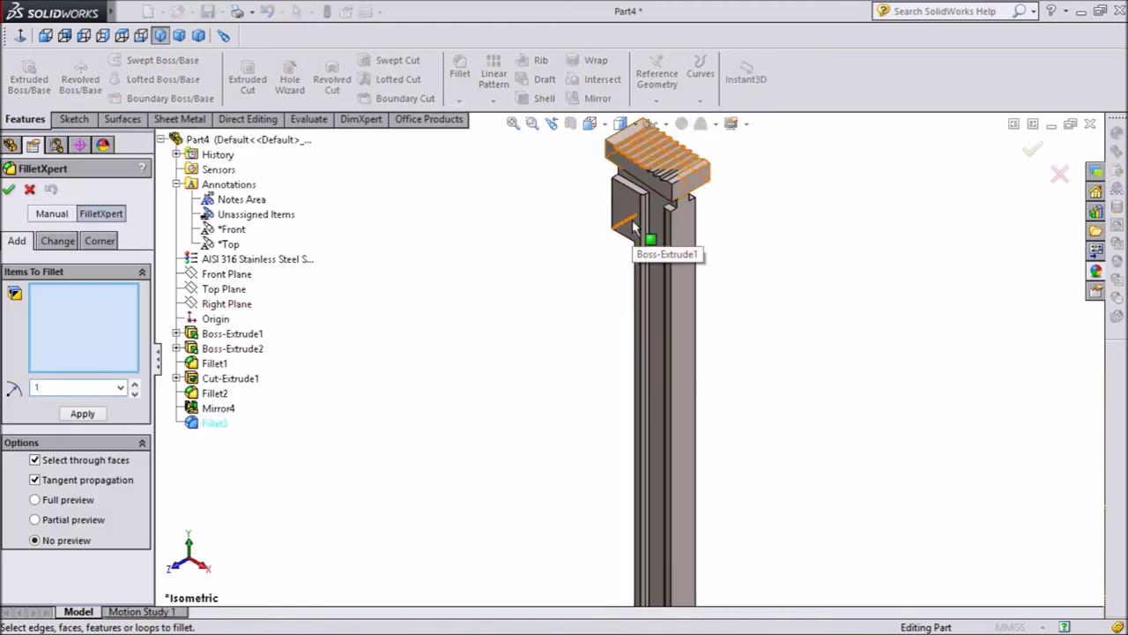
click(629, 232)
click(629, 231)
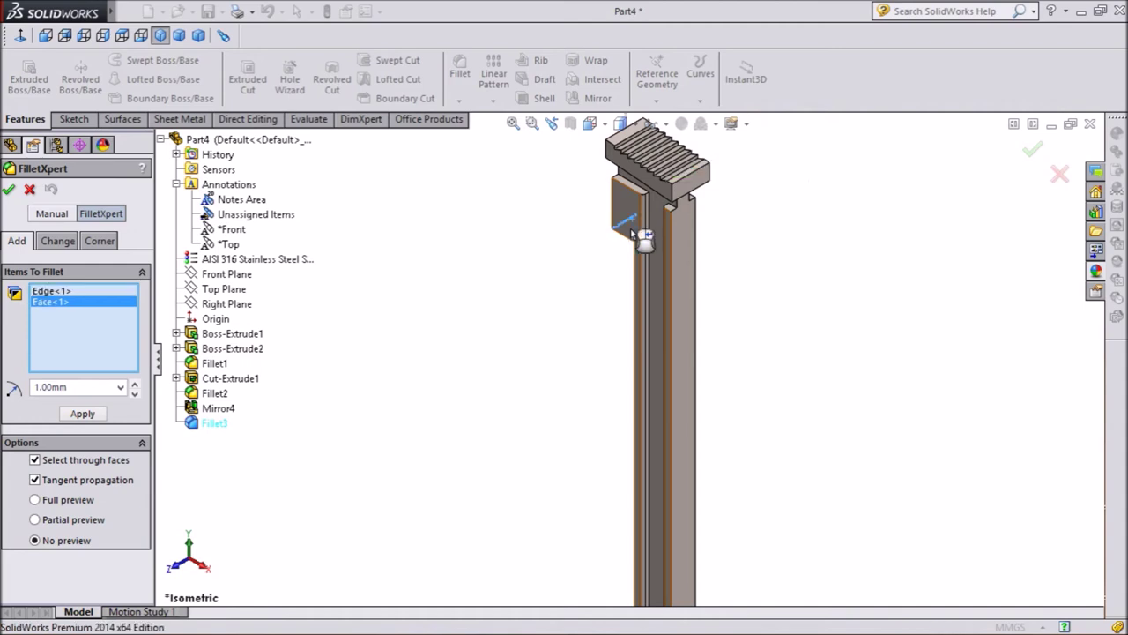
middle_drag(732, 272, 630, 297)
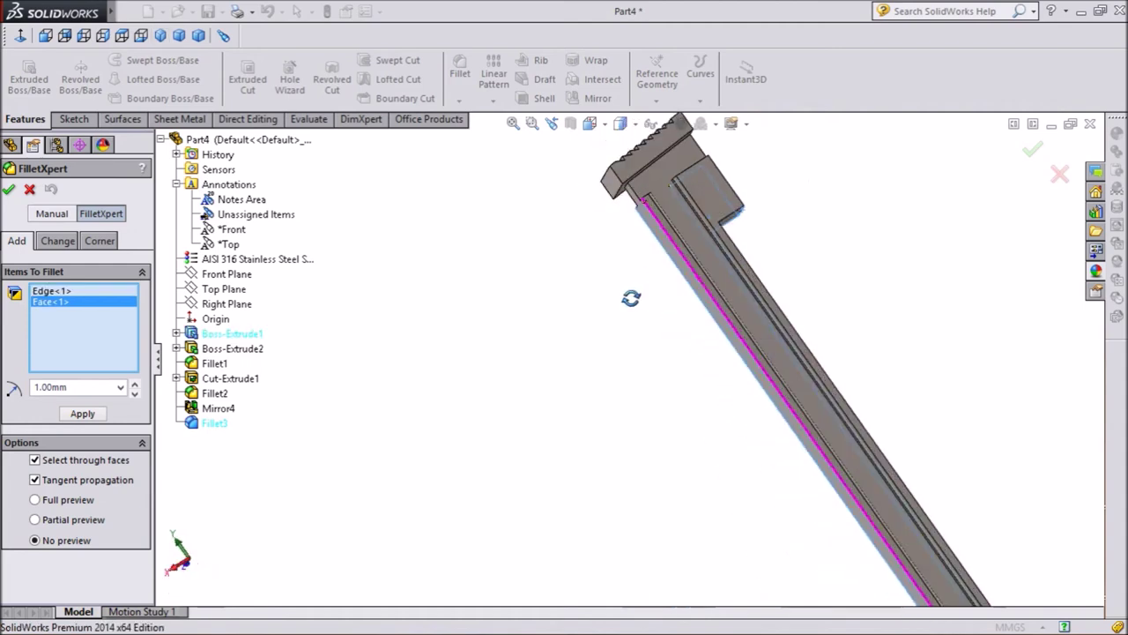
click(702, 194)
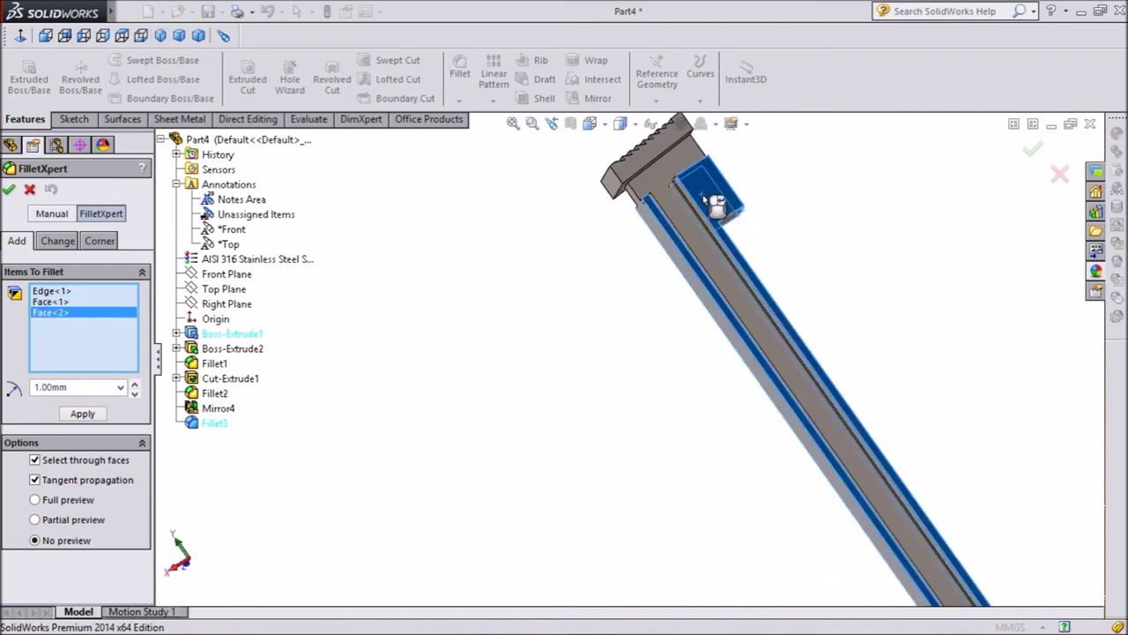
click(56, 291)
right_click(56, 292)
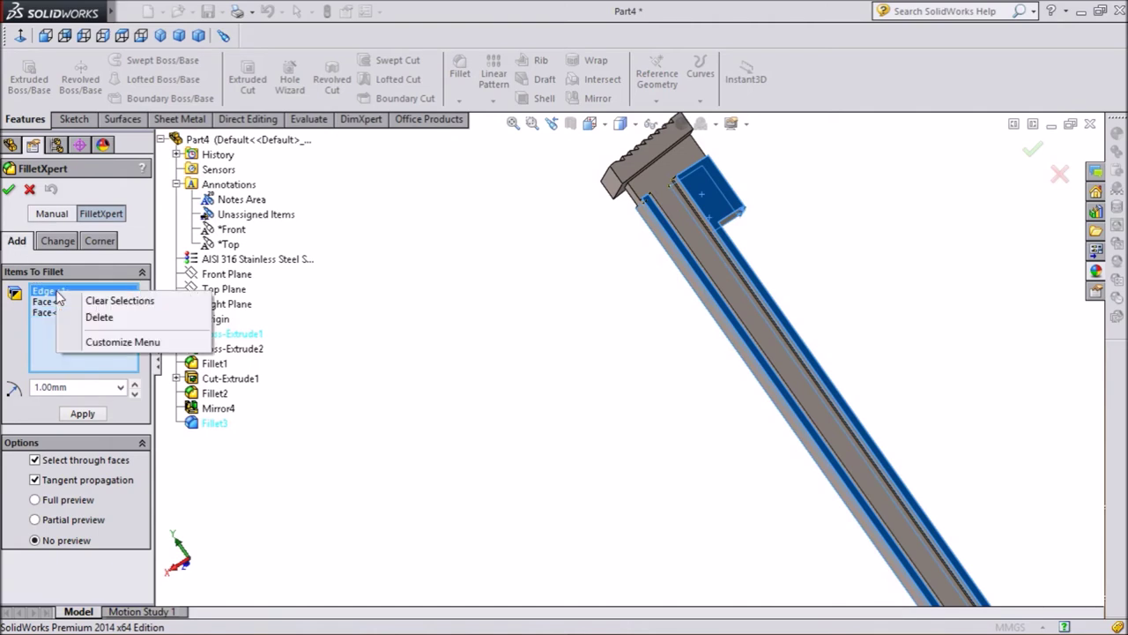
click(96, 319)
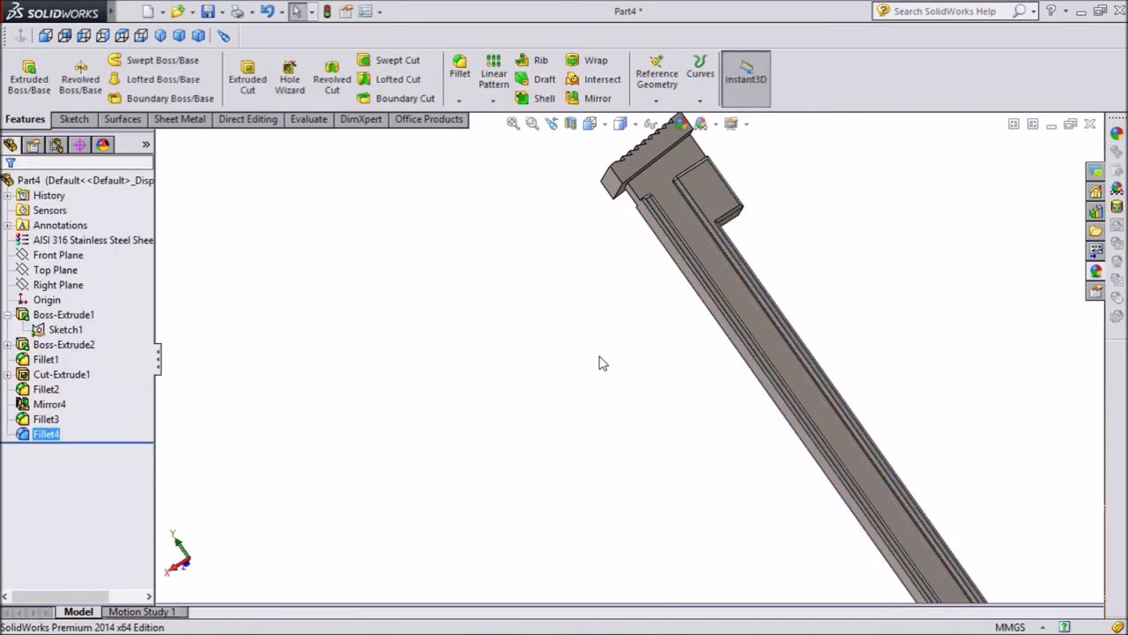
middle_drag(663, 357, 793, 343)
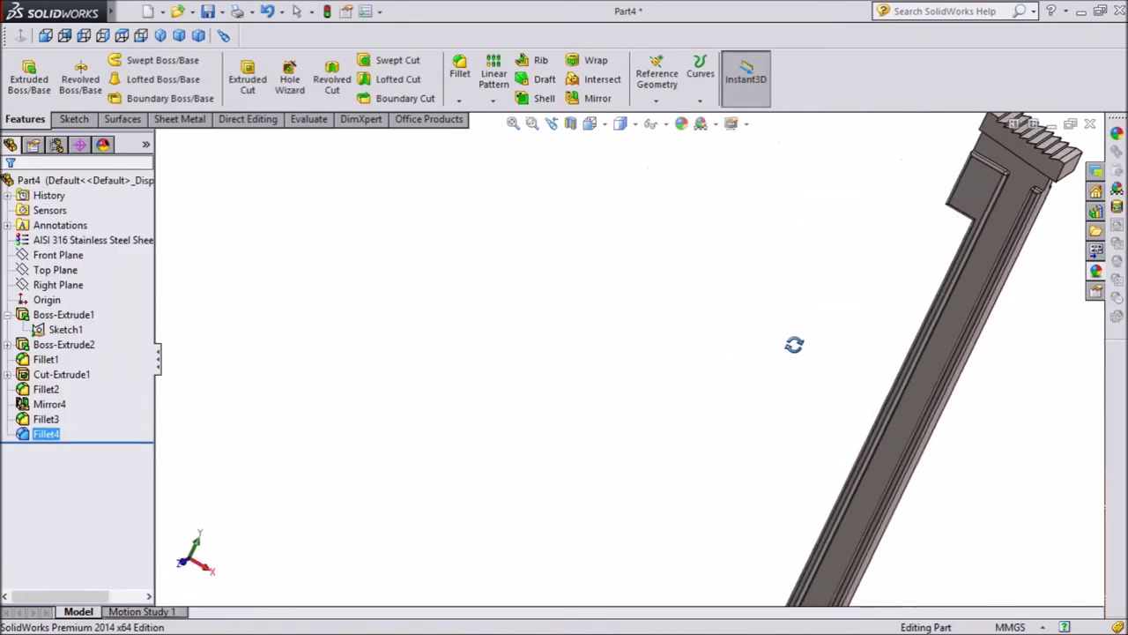
click(983, 198)
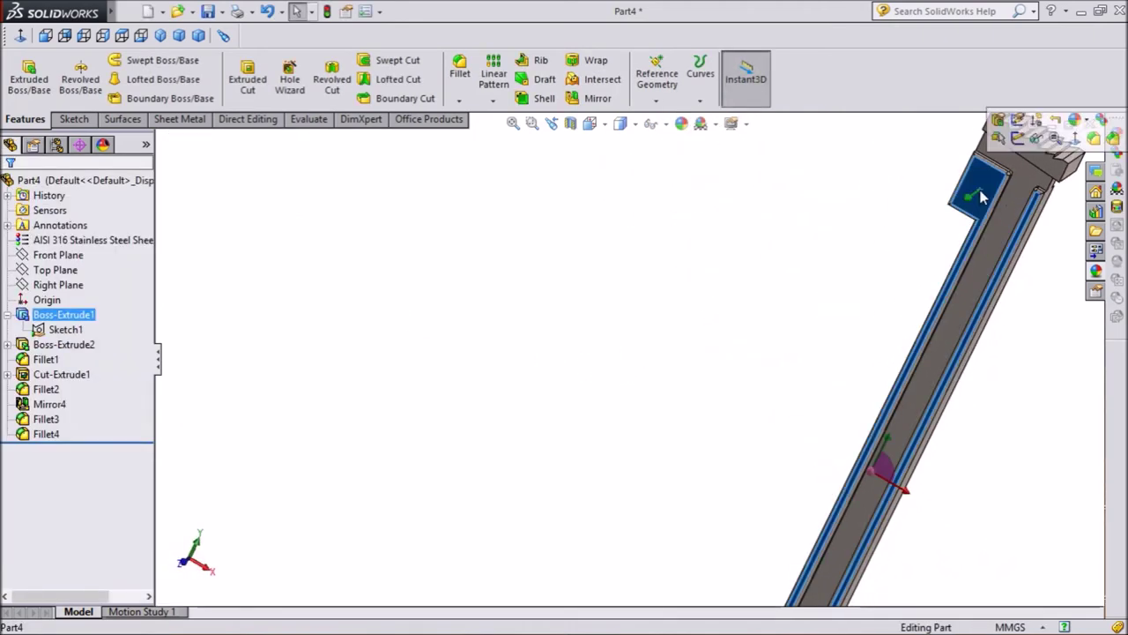
- Start a sketch on the handle's side face, view it normal, and draw a circle near the jaw
click(1021, 147)
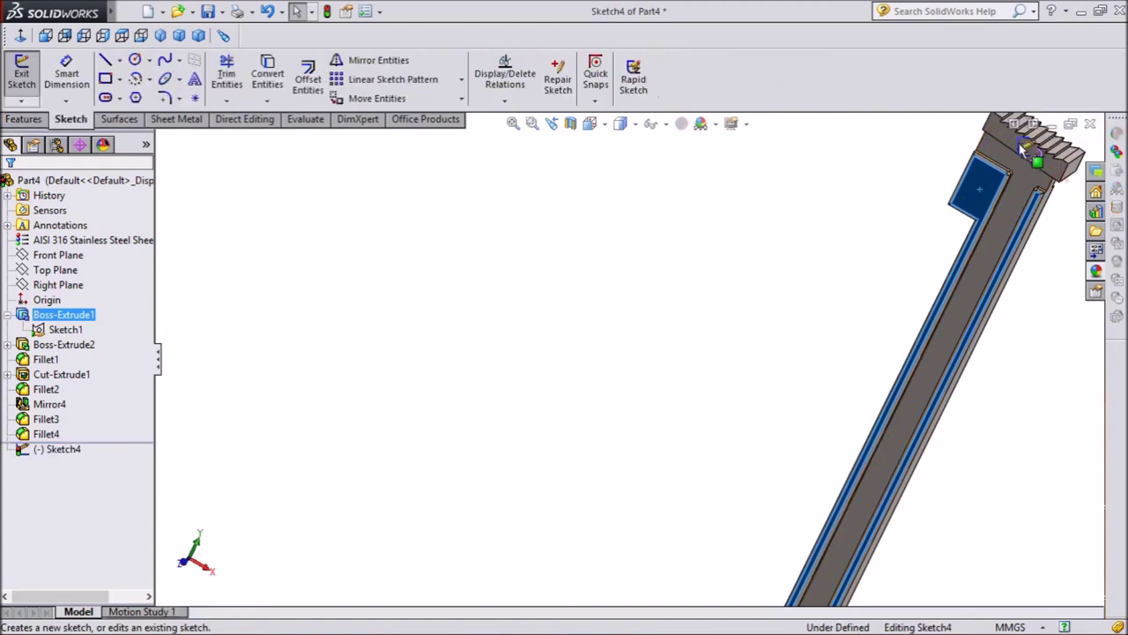
click(45, 35)
scroll(646, 199, down, 2)
scroll(641, 270, down, 3)
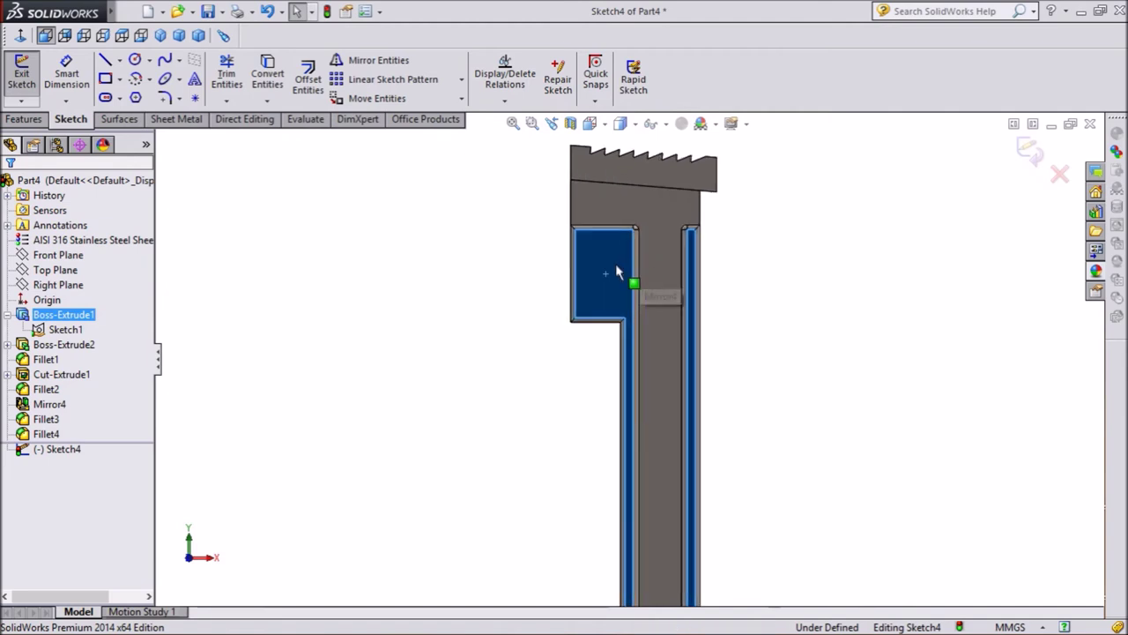
scroll(626, 271, down, 2)
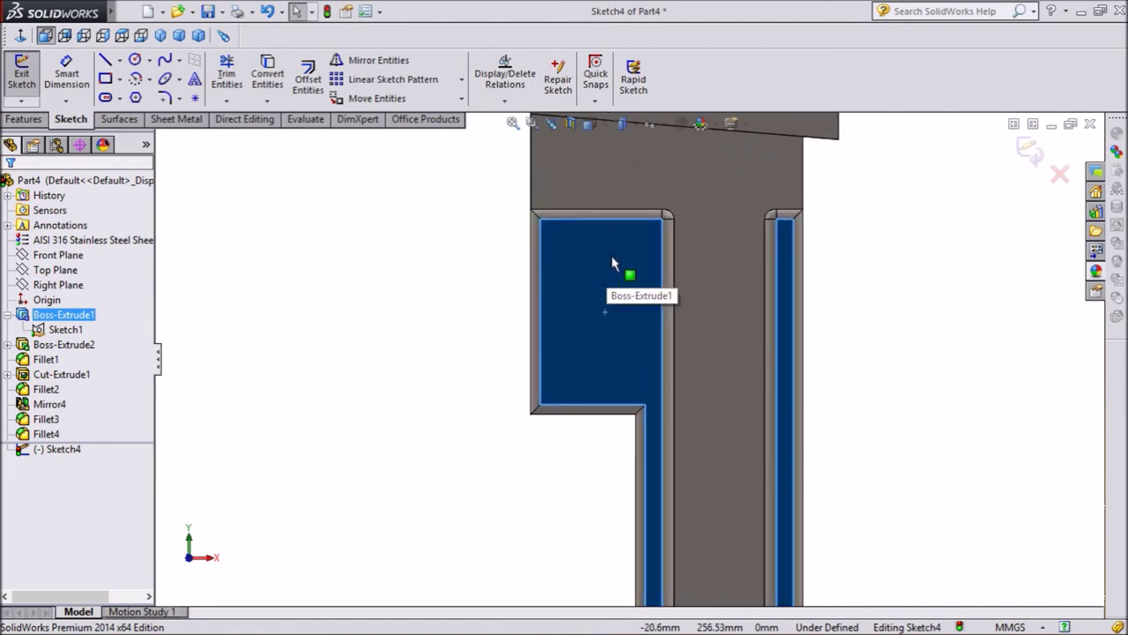
click(138, 62)
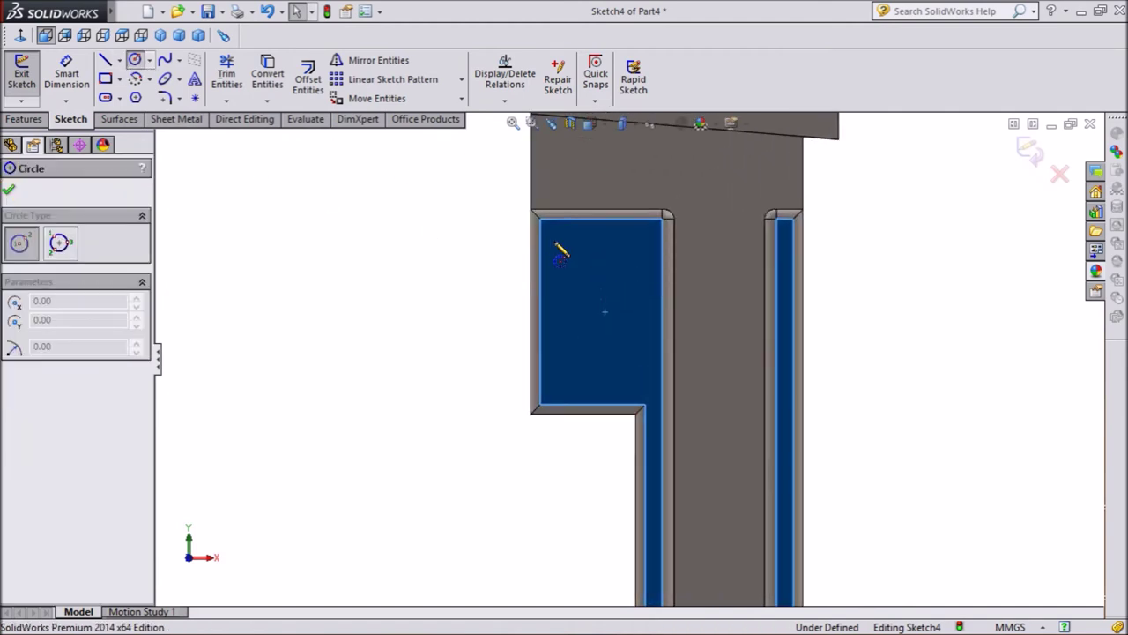
click(599, 284)
click(621, 261)
- Add a diameter dimension to the new circle
click(66, 73)
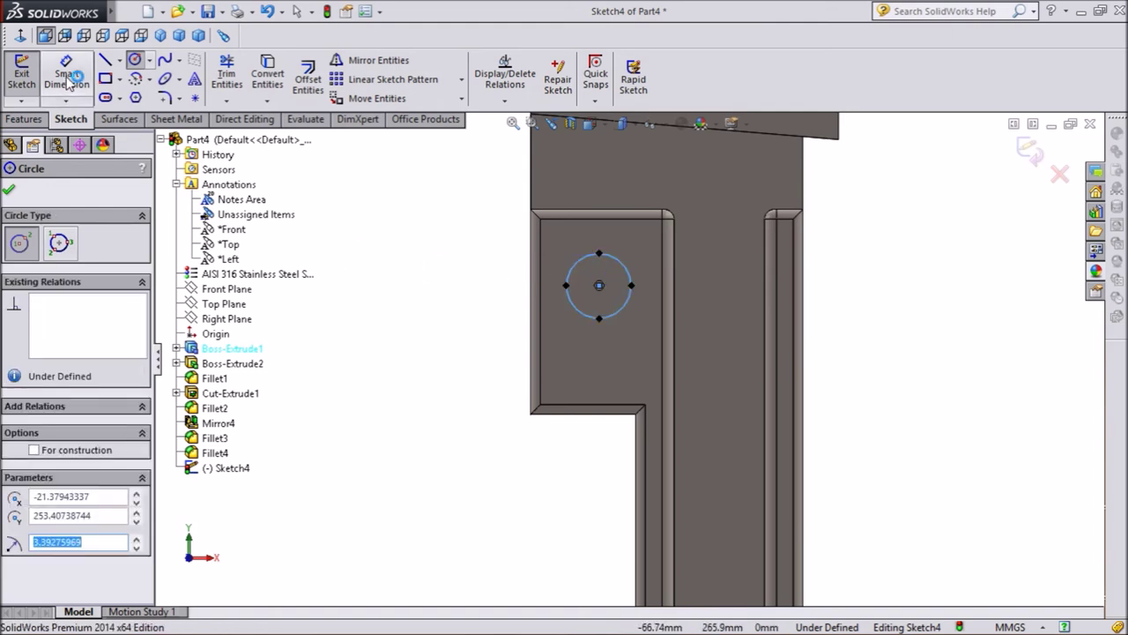
click(573, 314)
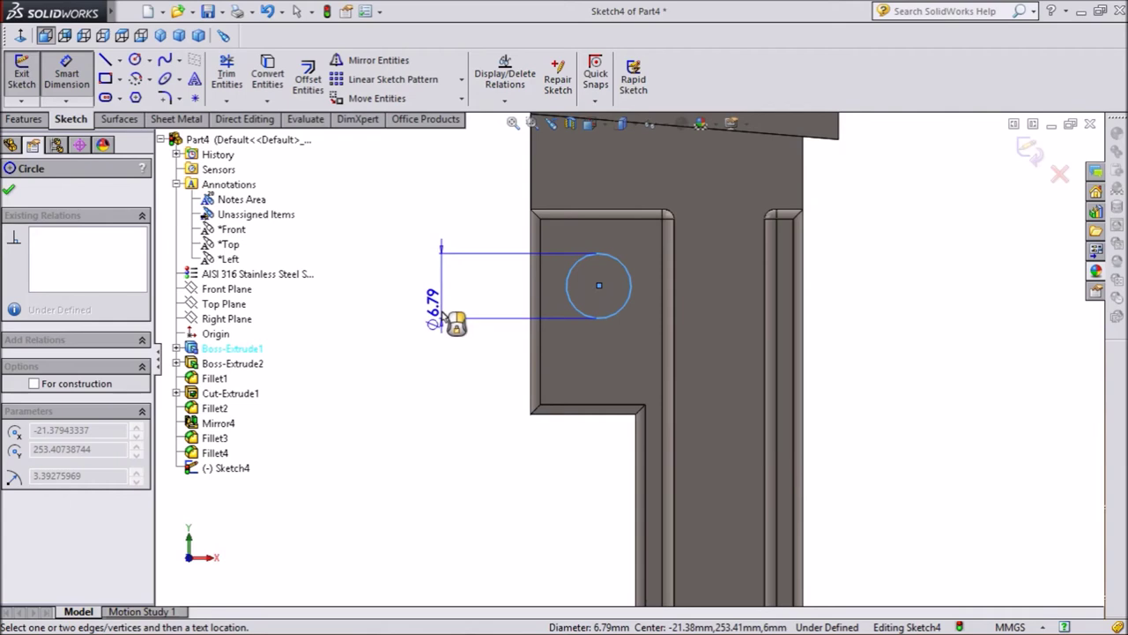
click(456, 322)
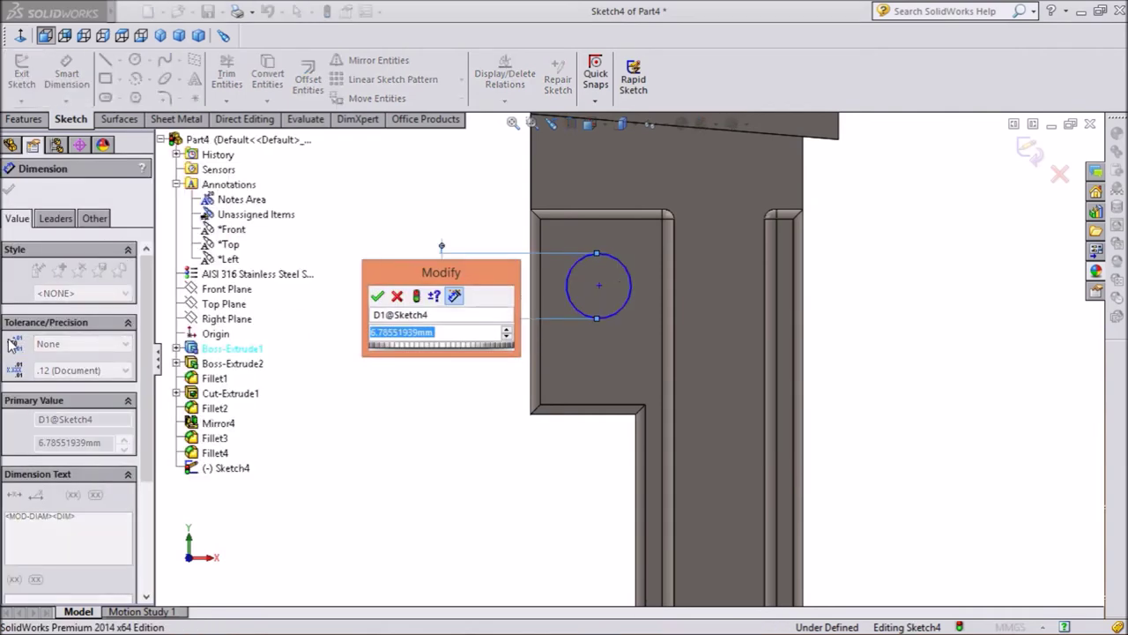
- Set the hole diameter to 4.75 mm and place its centre 6.35 mm from the left edge
text(4.)
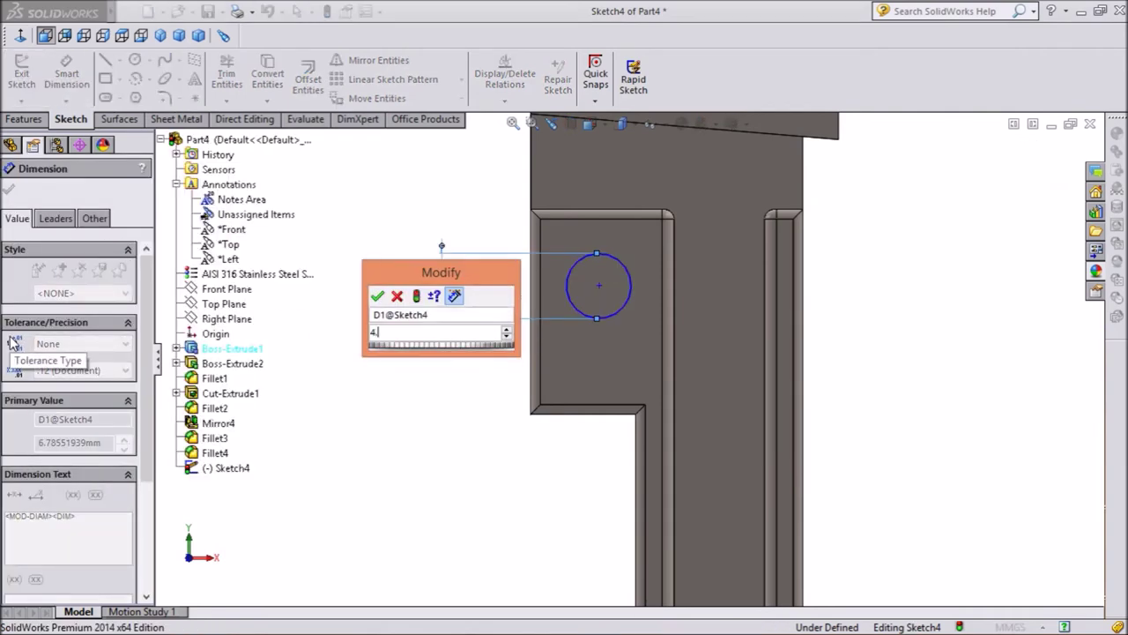
text(75)
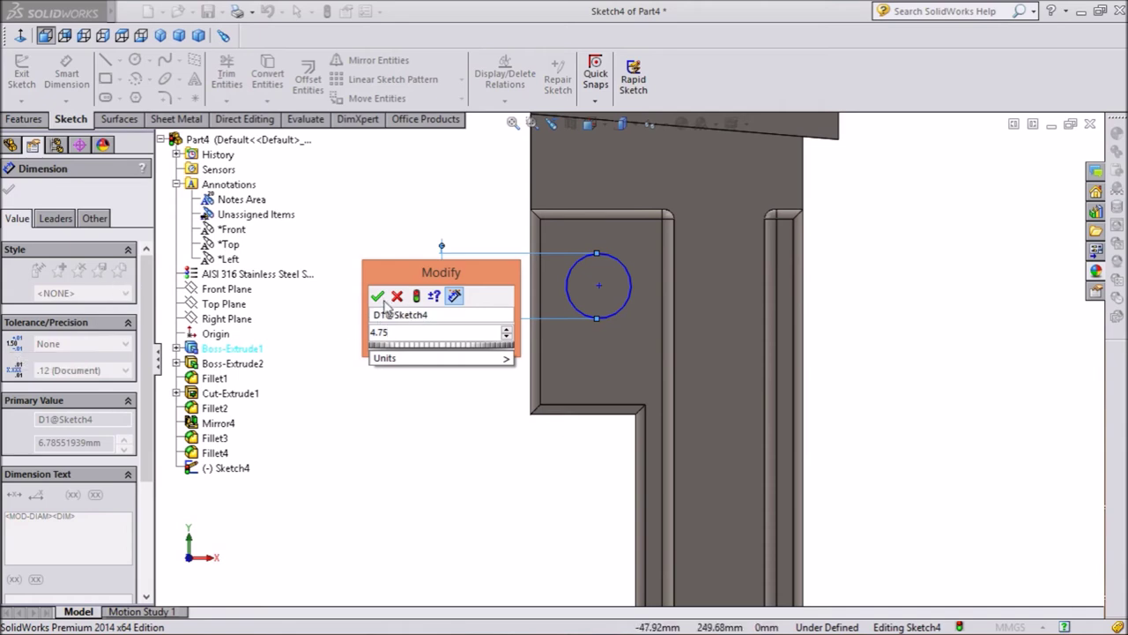
click(378, 297)
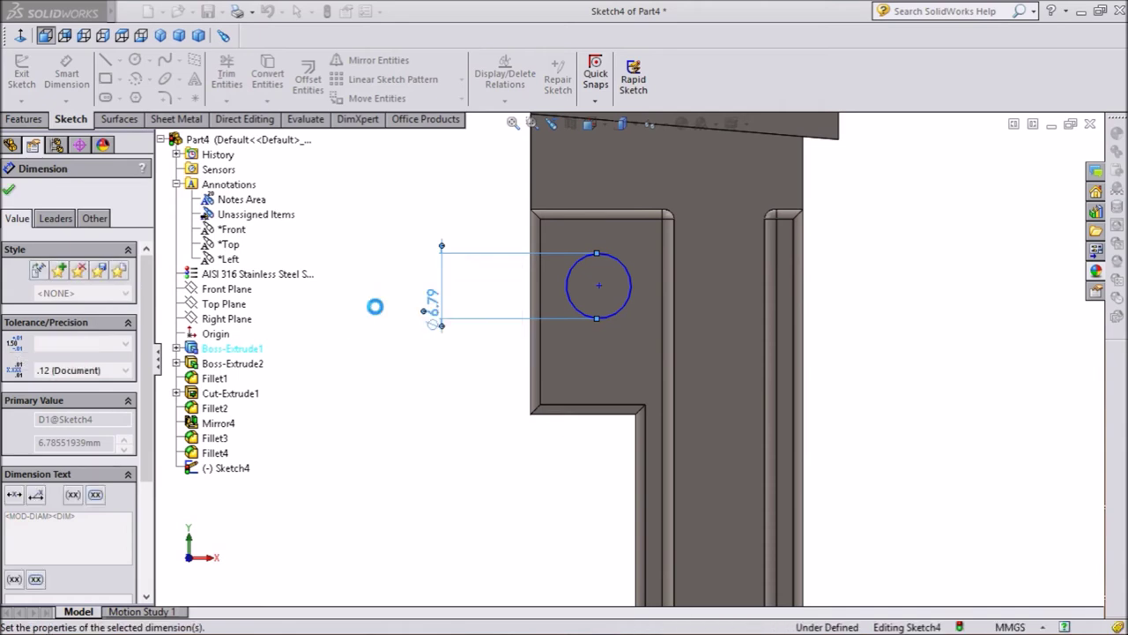
click(598, 287)
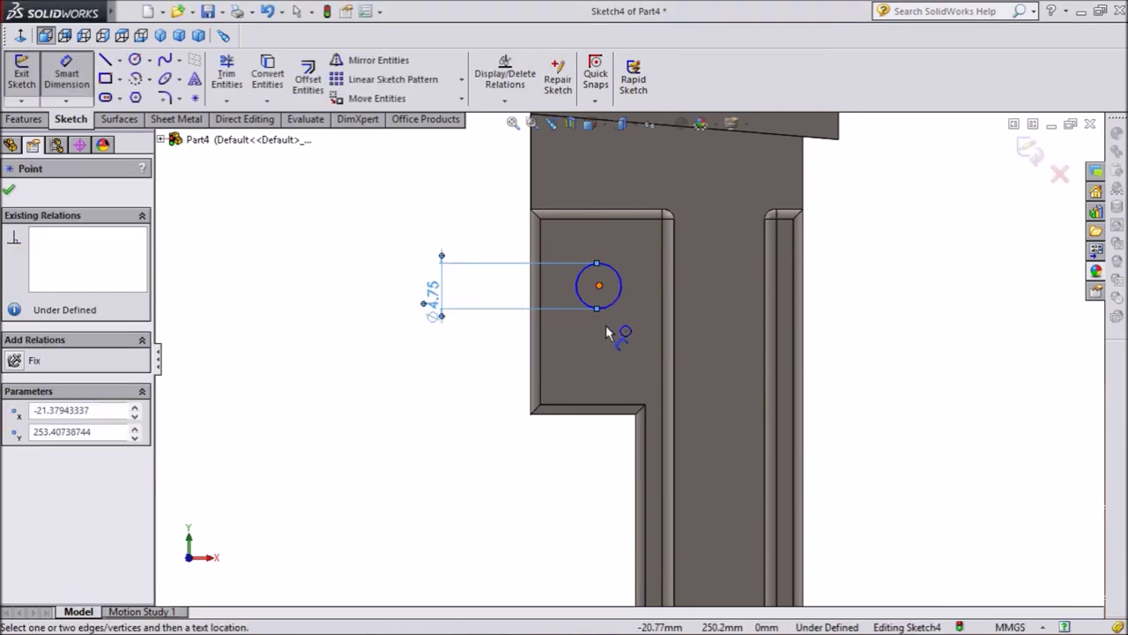
click(598, 427)
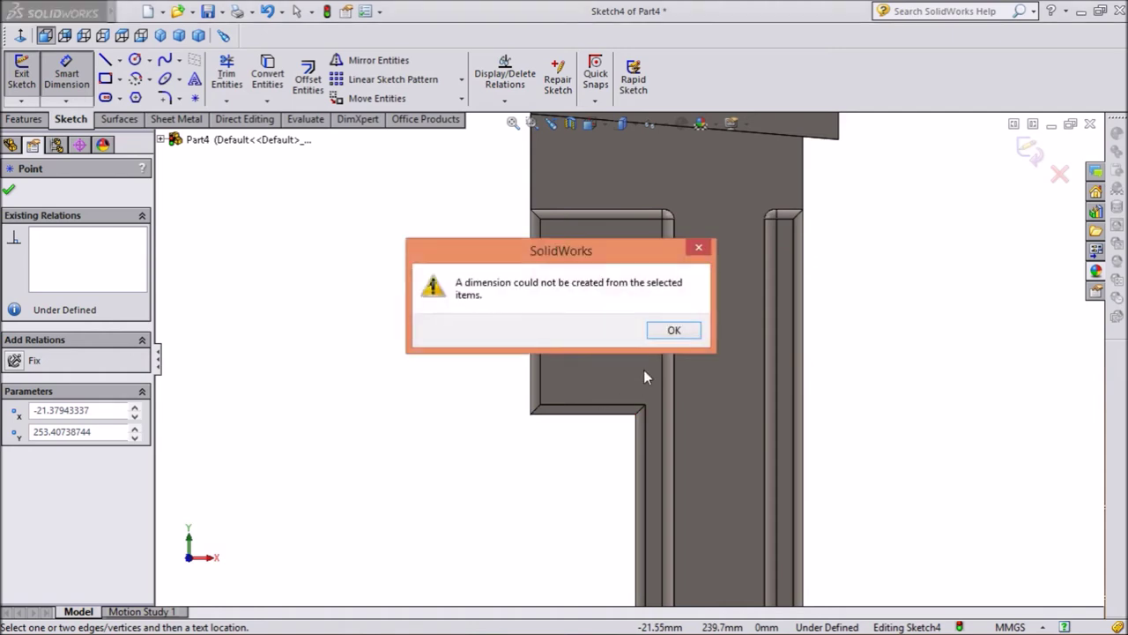
click(675, 331)
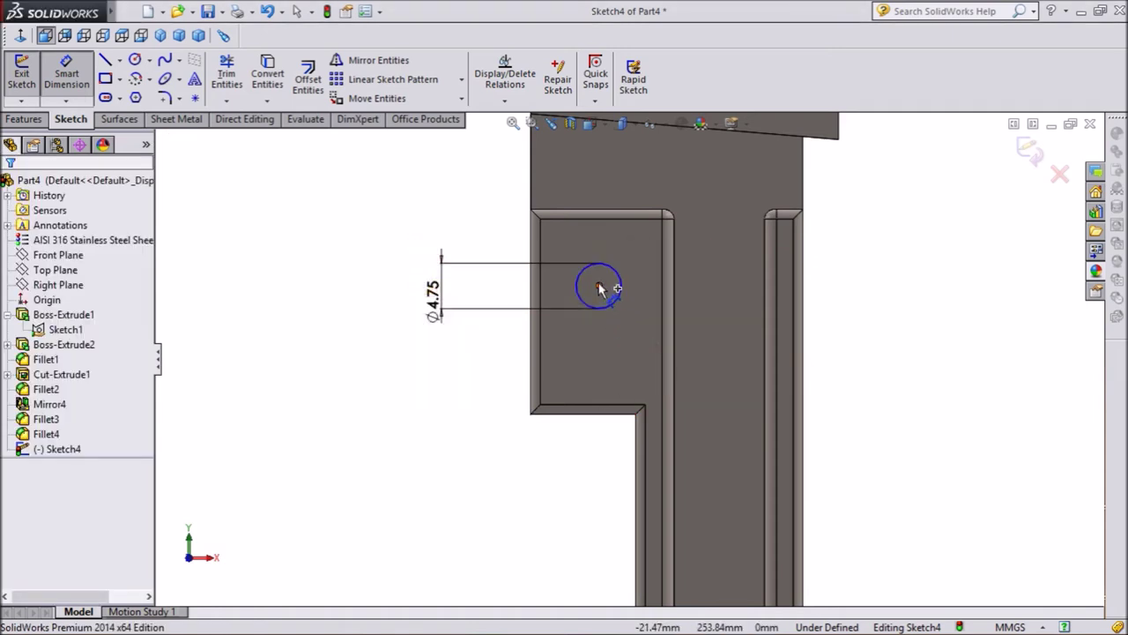
click(600, 287)
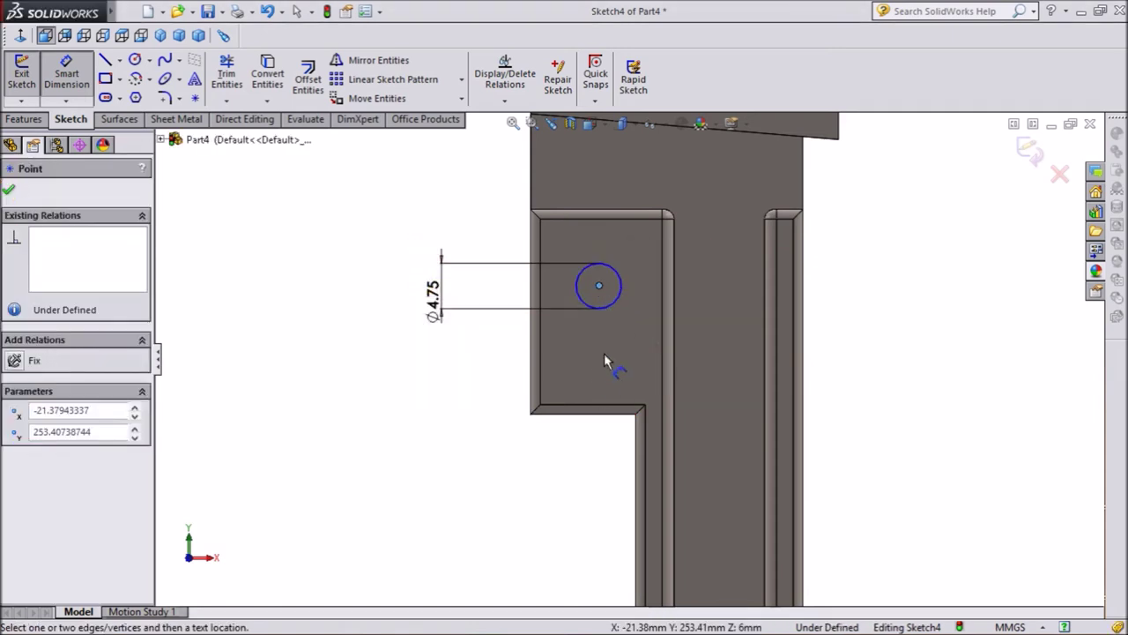
click(588, 421)
click(675, 331)
click(531, 296)
click(567, 185)
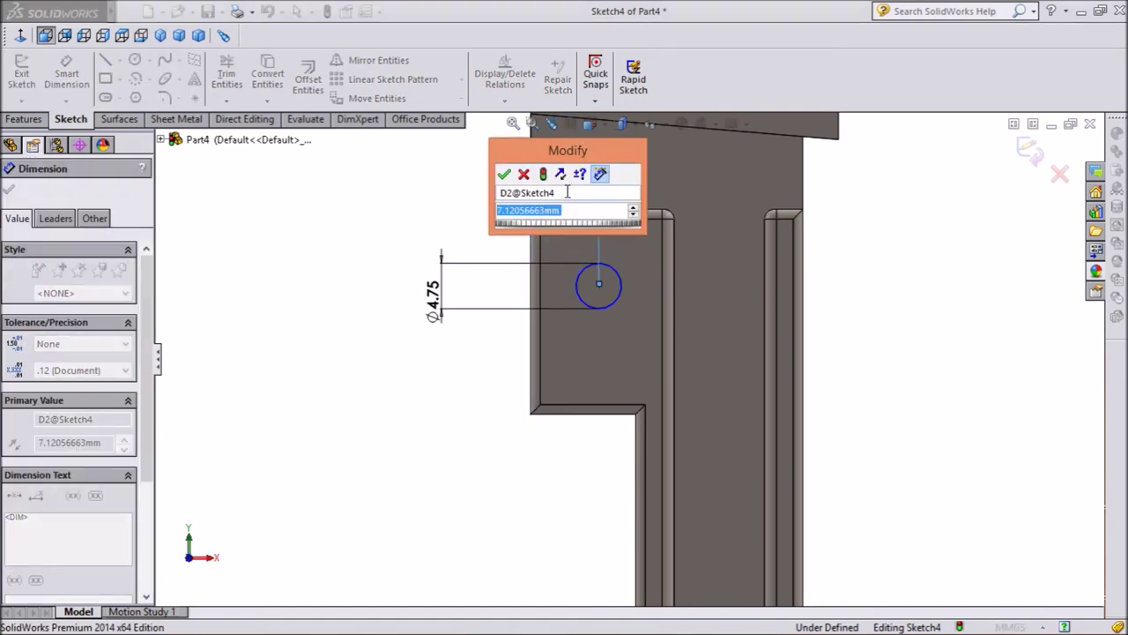
text(6.35)
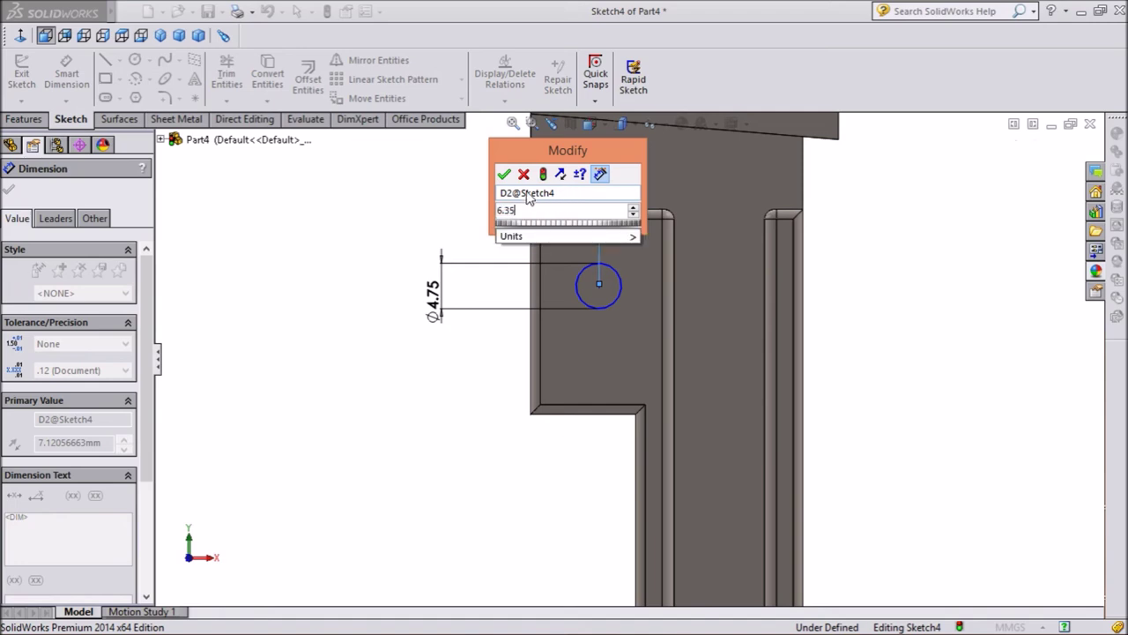
click(505, 175)
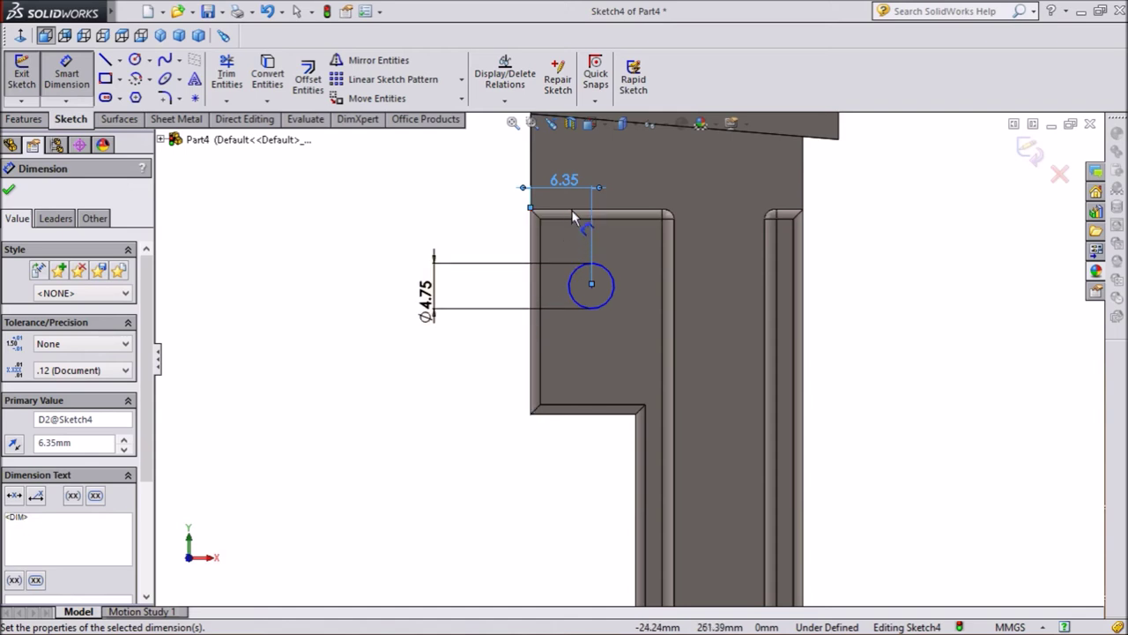
- Locate the hole centre 5.50 mm from the top edge, fully defining the sketch
click(592, 285)
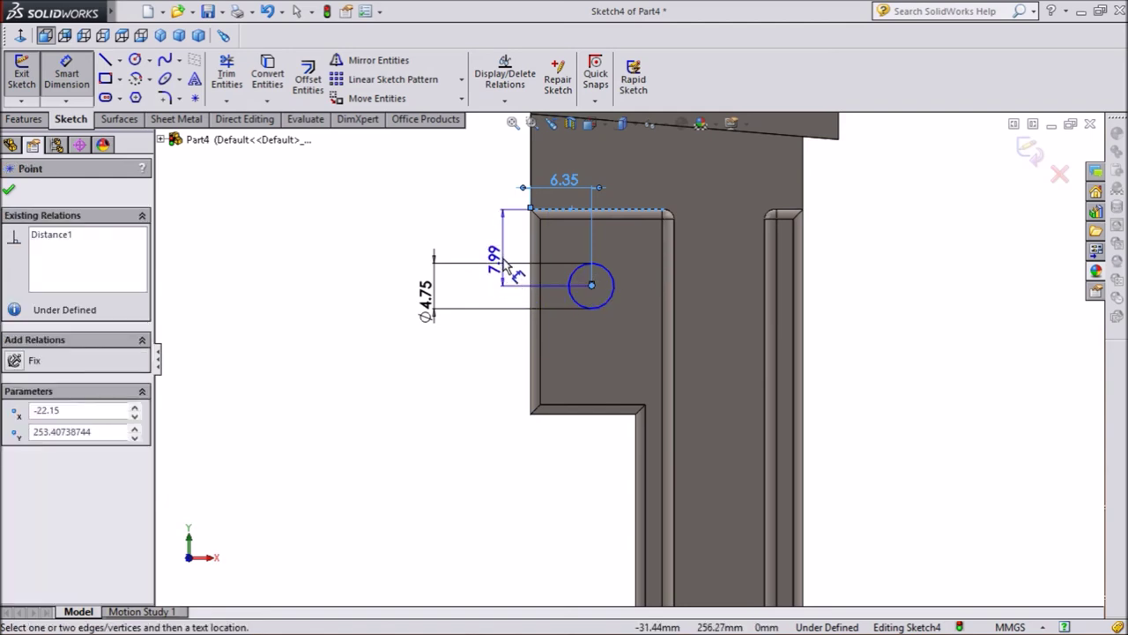
click(498, 251)
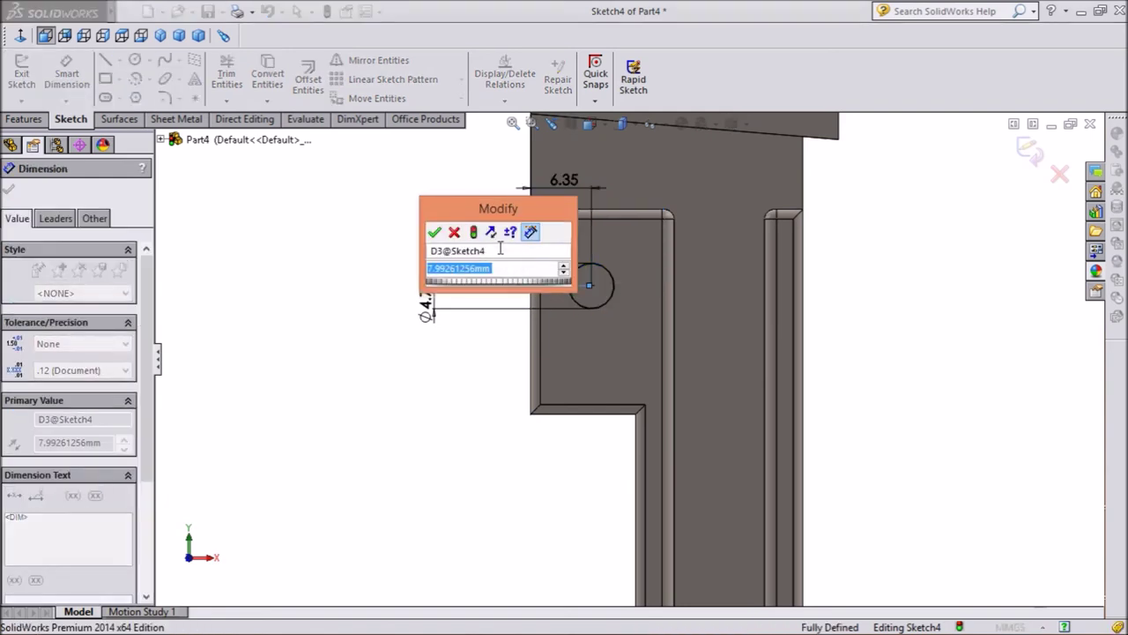
text(5.5)
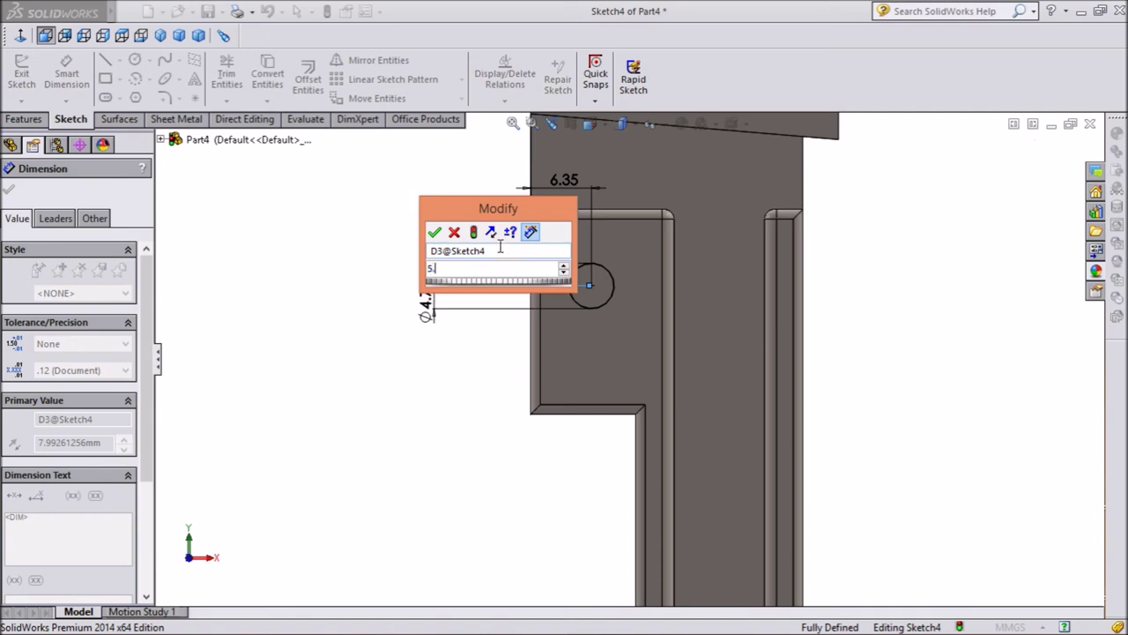
click(432, 232)
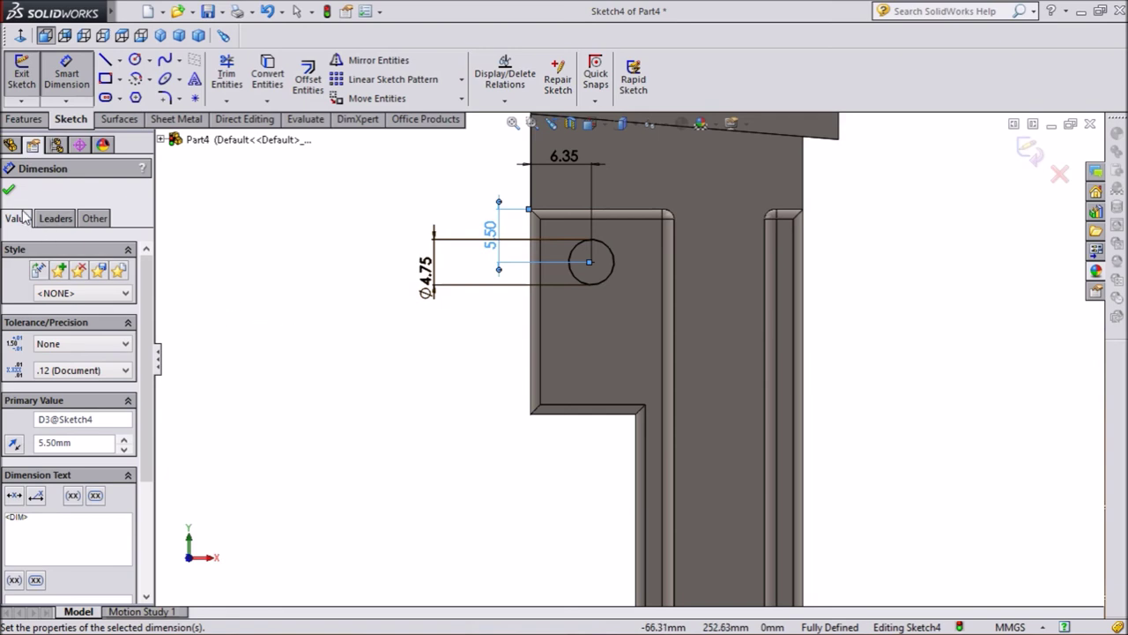
key(z)
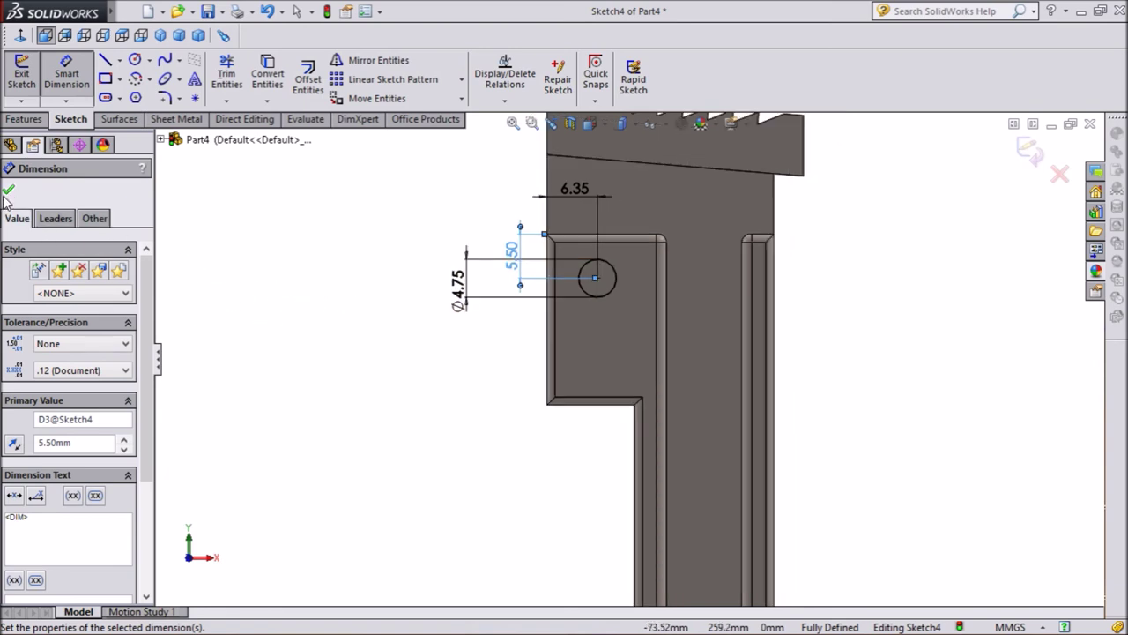
click(9, 190)
click(25, 119)
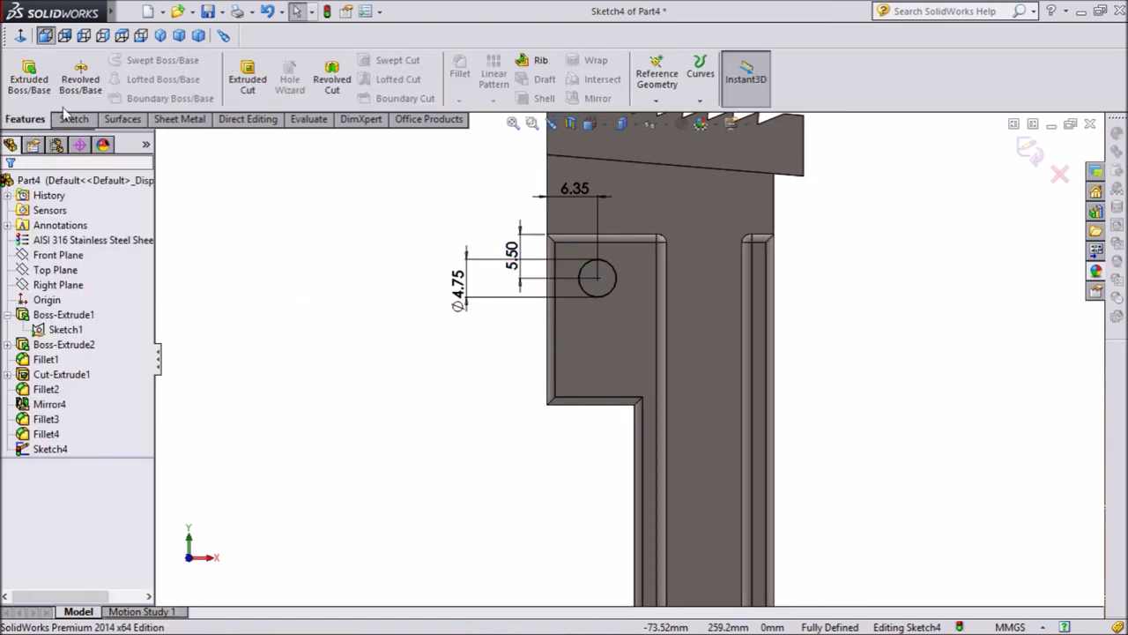
- Cut the 4.75 mm circle Through All to make a round hole in the side tab
click(250, 88)
mouse_move(356, 291)
middle_down()
mouse_move(418, 307)
mouse_move(397, 302)
middle_up()
click(63, 294)
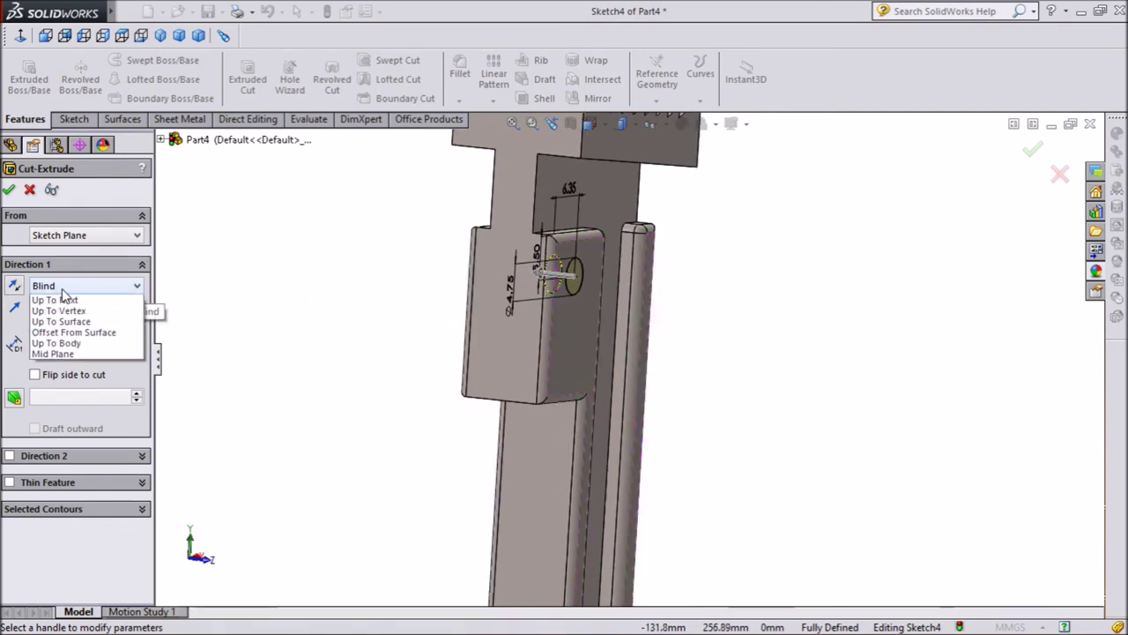
click(68, 314)
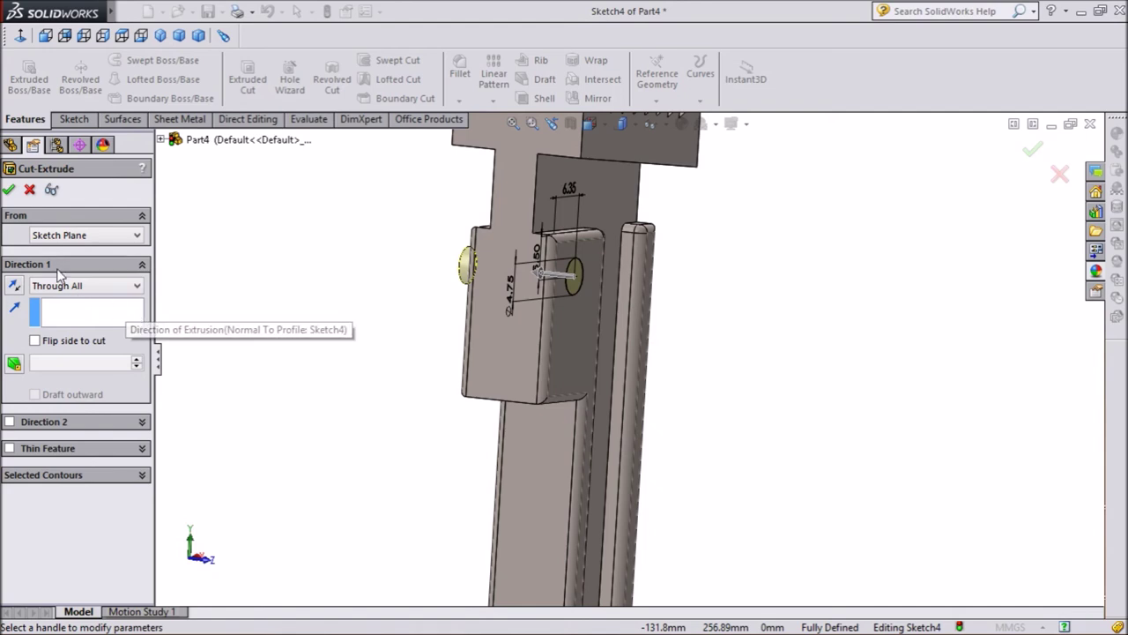
click(9, 189)
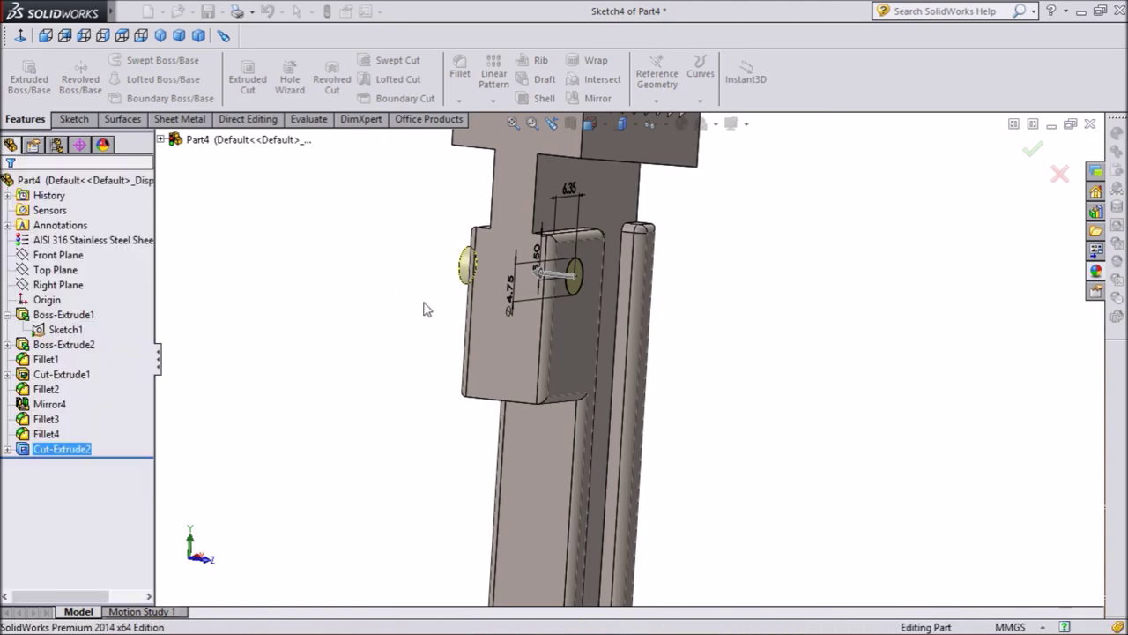
click(419, 300)
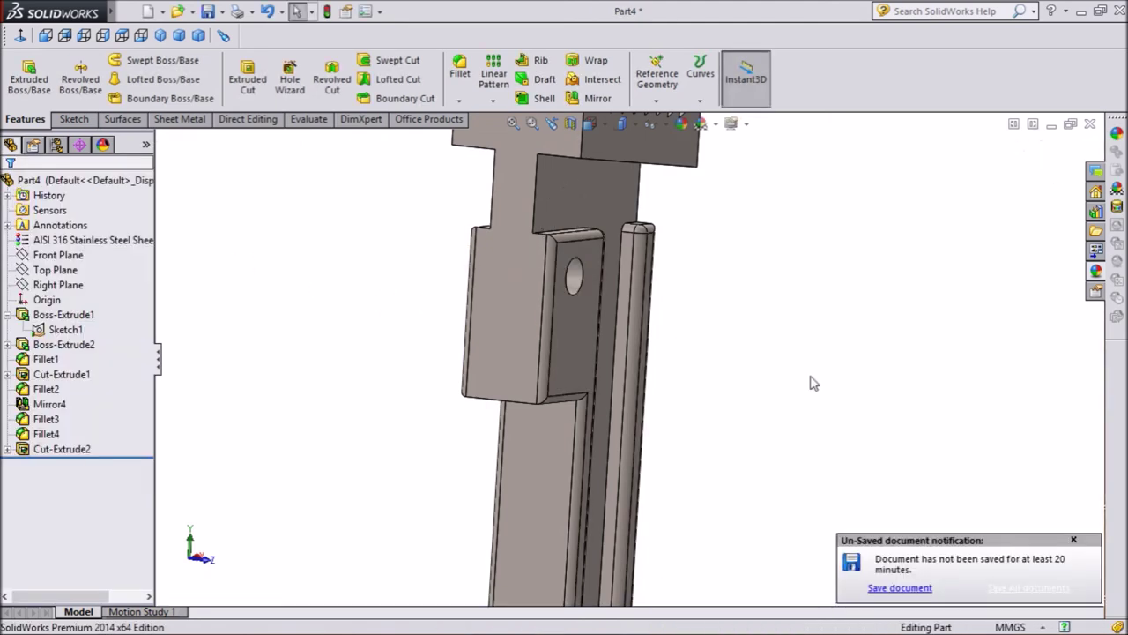
click(1074, 540)
mouse_move(937, 420)
middle_down()
mouse_move(778, 400)
mouse_move(723, 373)
middle_up()
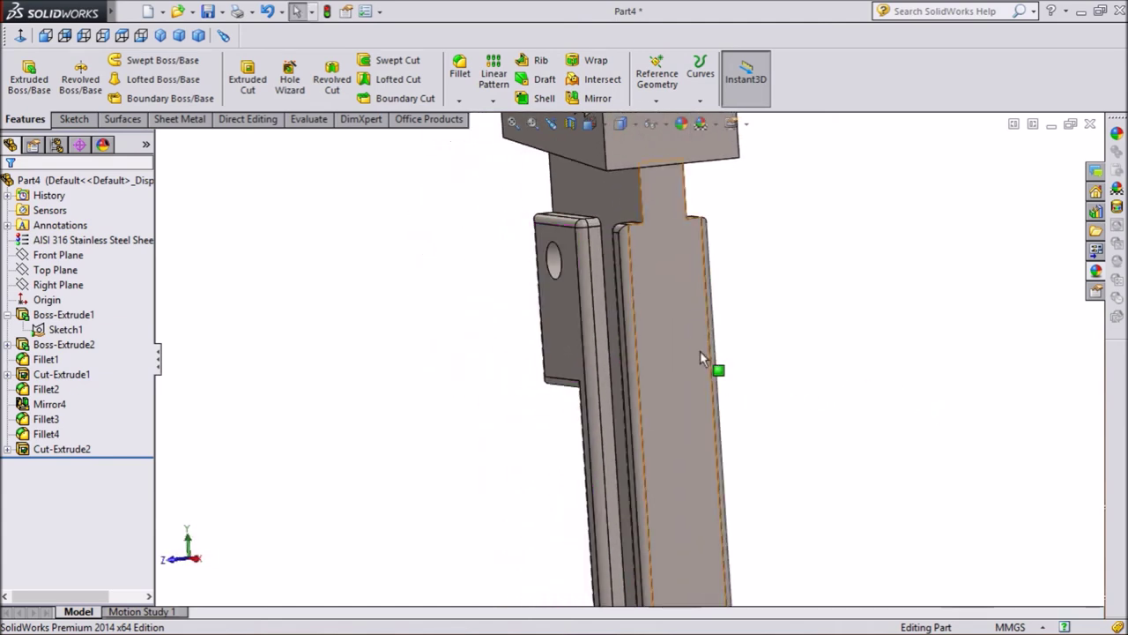
click(684, 333)
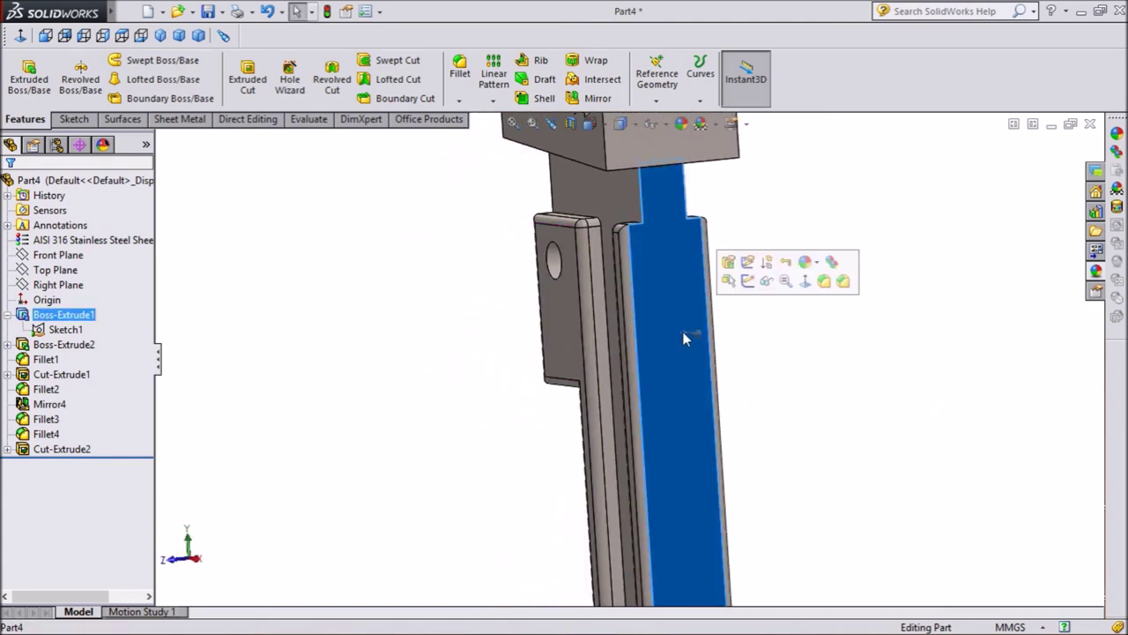
- Start a sketch on the handle's long face, view it normal, and draw a small circle
click(747, 282)
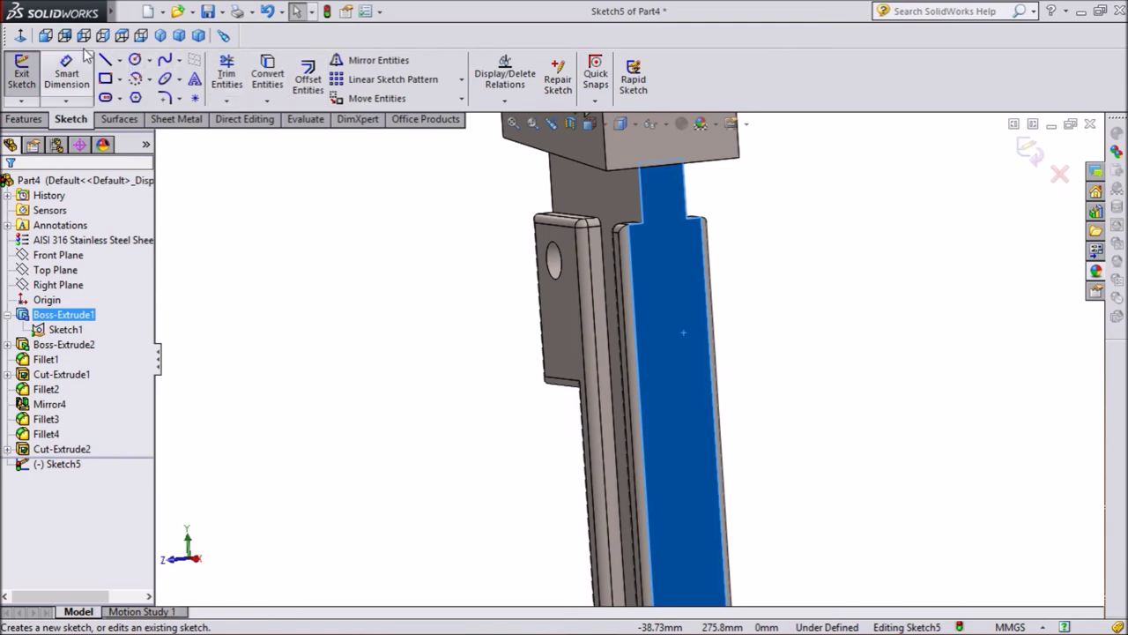
click(20, 35)
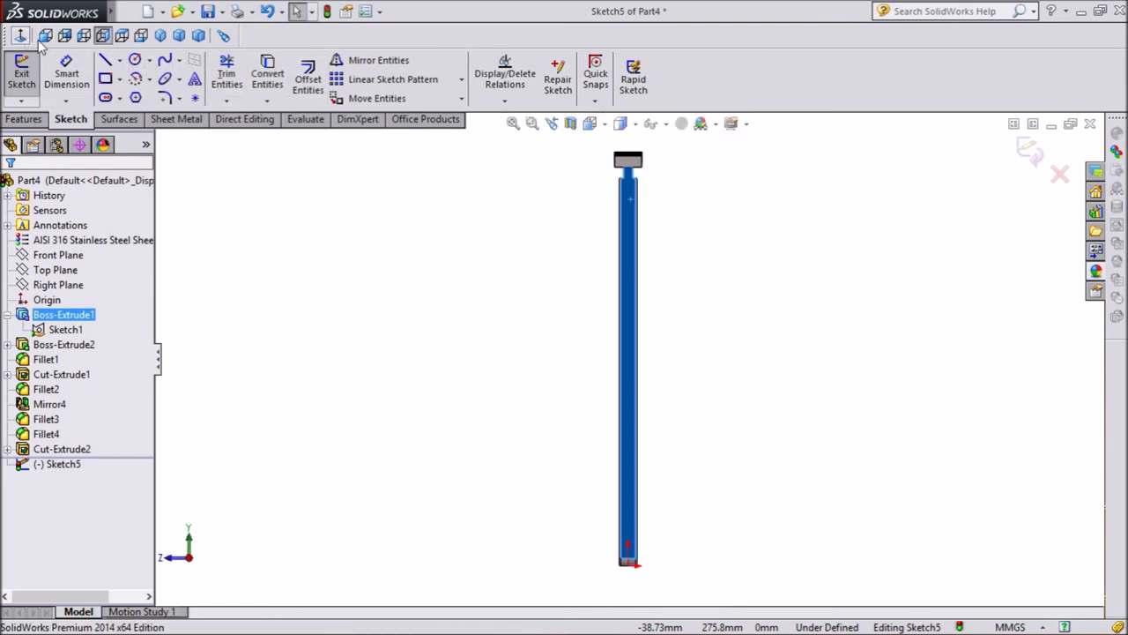
click(137, 62)
scroll(665, 181, down, 2)
scroll(657, 247, down, 3)
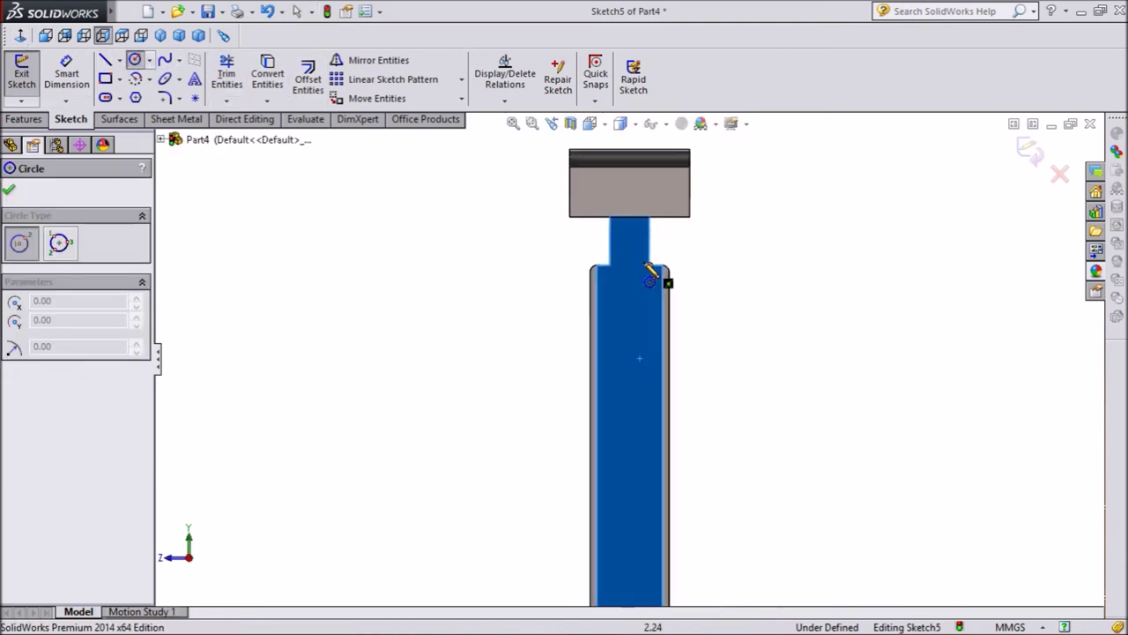
scroll(650, 264, down, 1)
scroll(625, 233, down, 2)
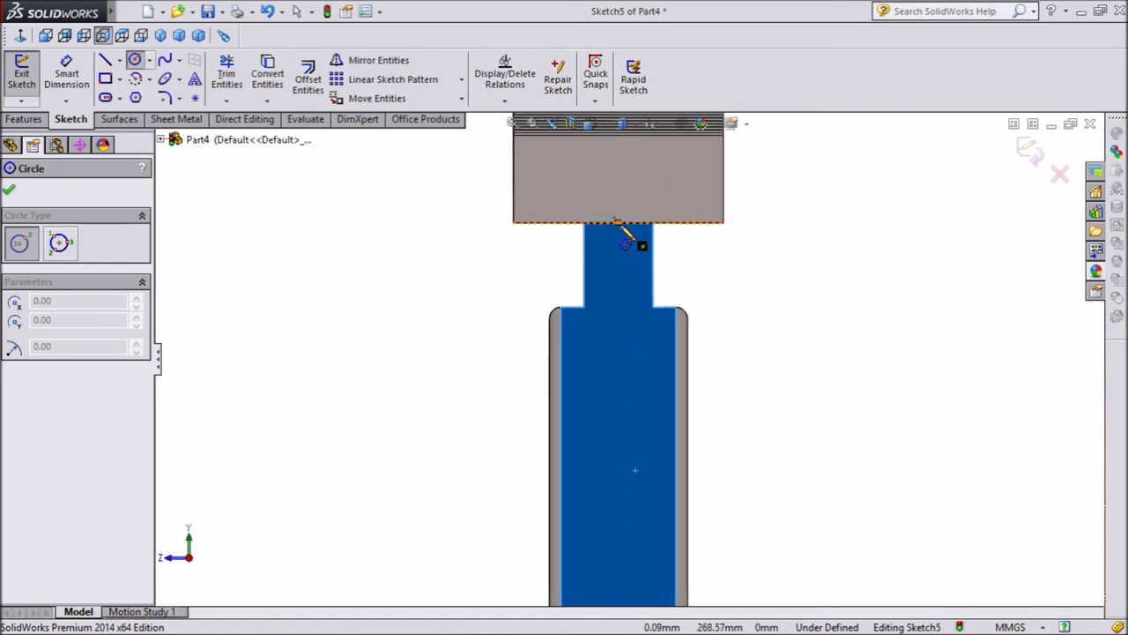
click(618, 358)
click(641, 358)
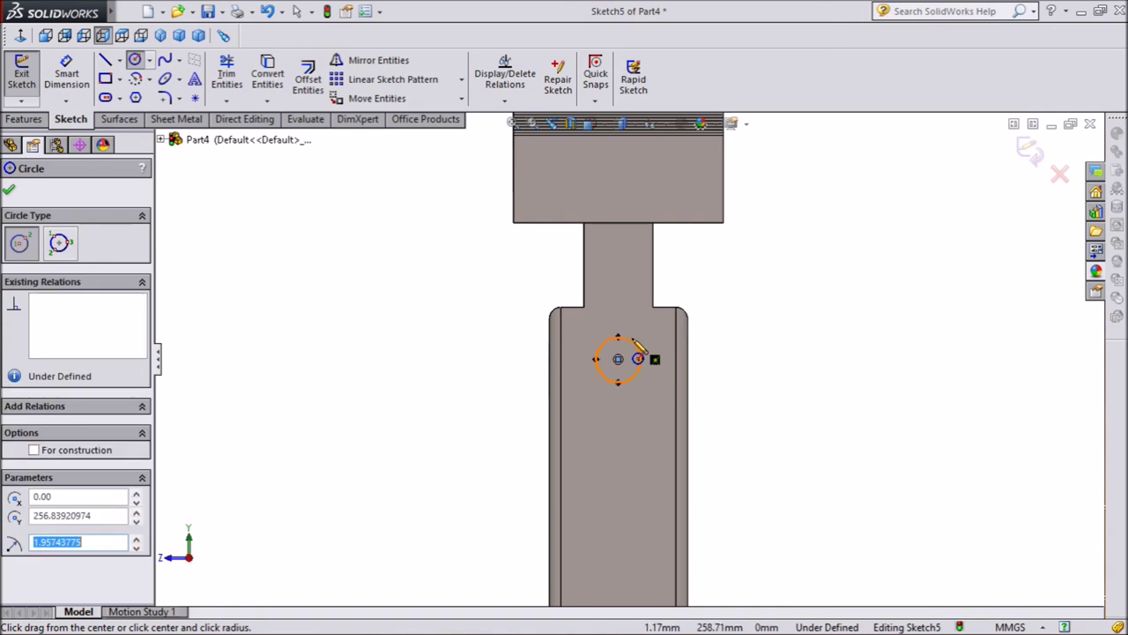
- Dimension the small circle's diameter to 1.60 mm
click(56, 77)
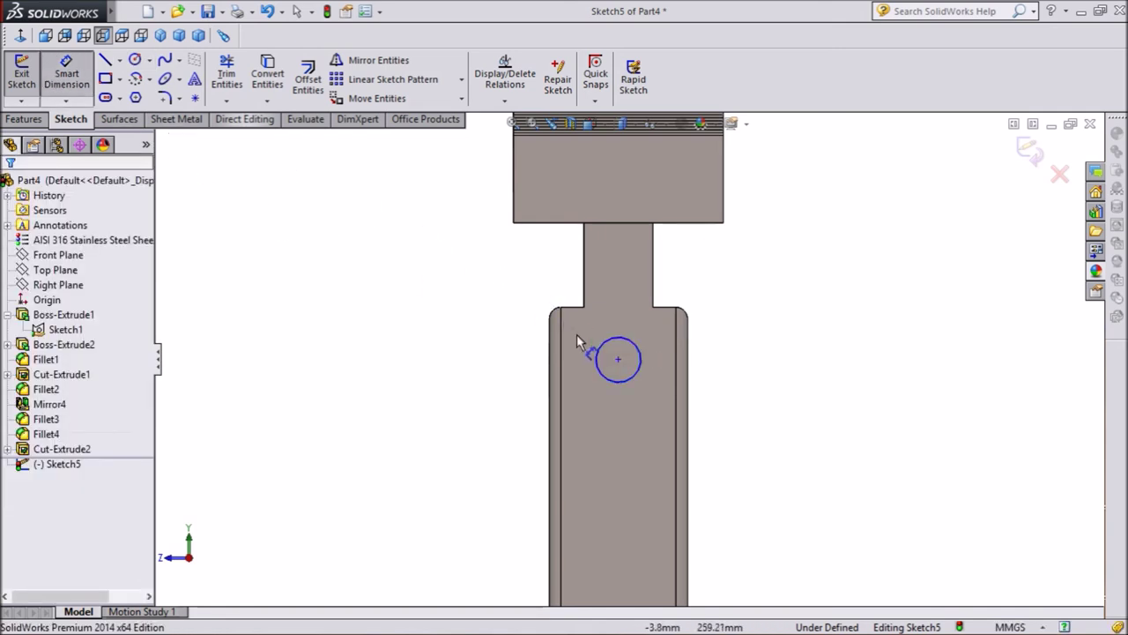
click(597, 368)
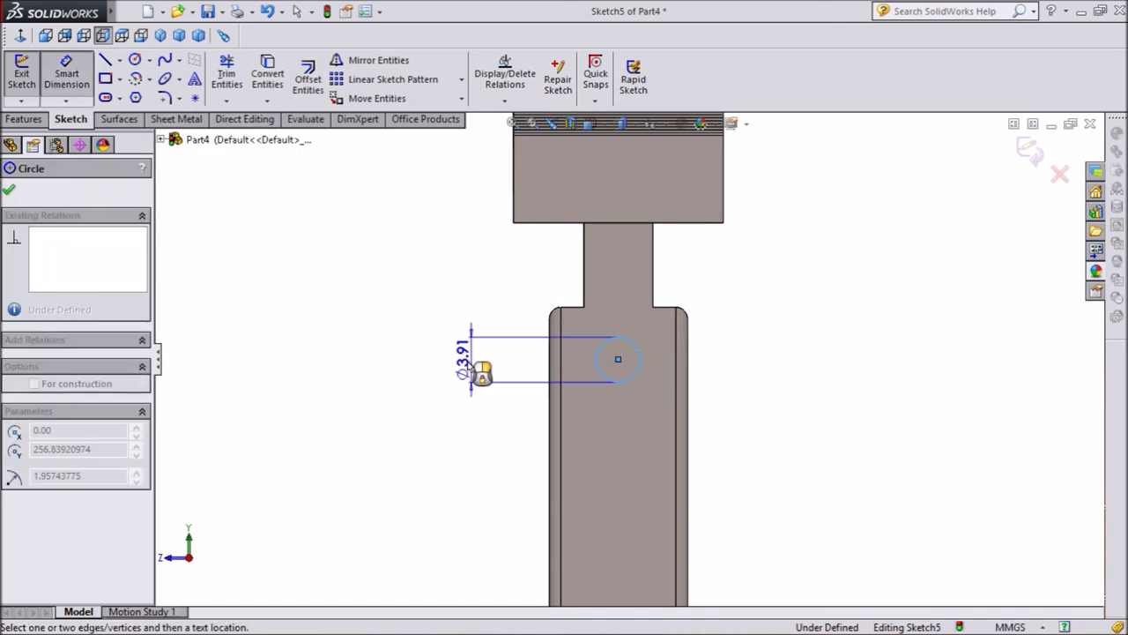
click(461, 374)
text(1.6)
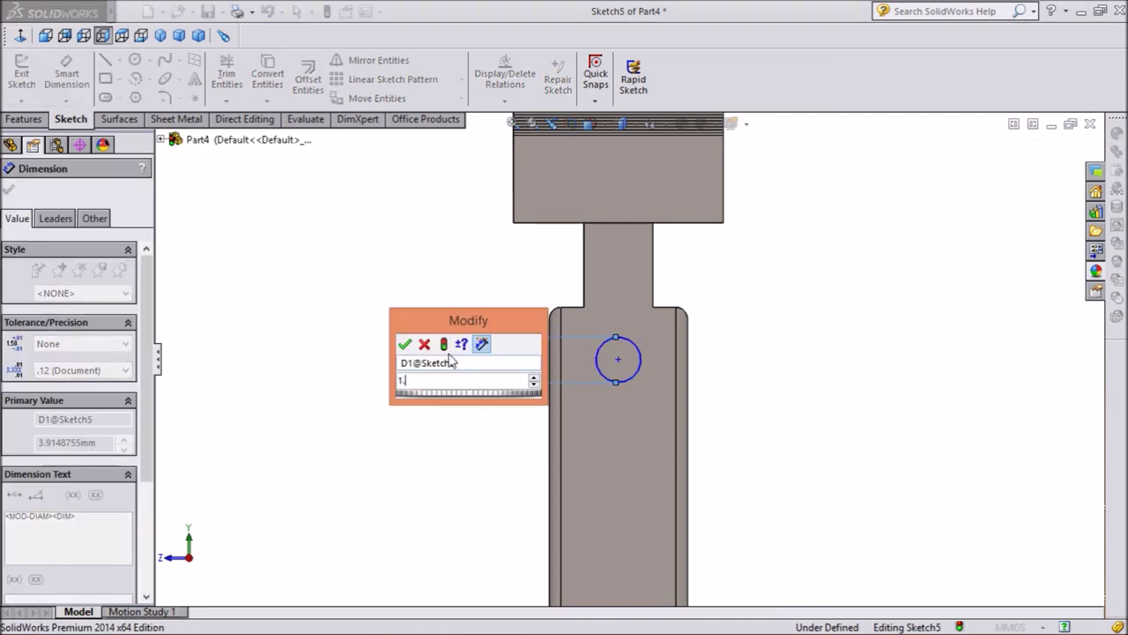
click(404, 344)
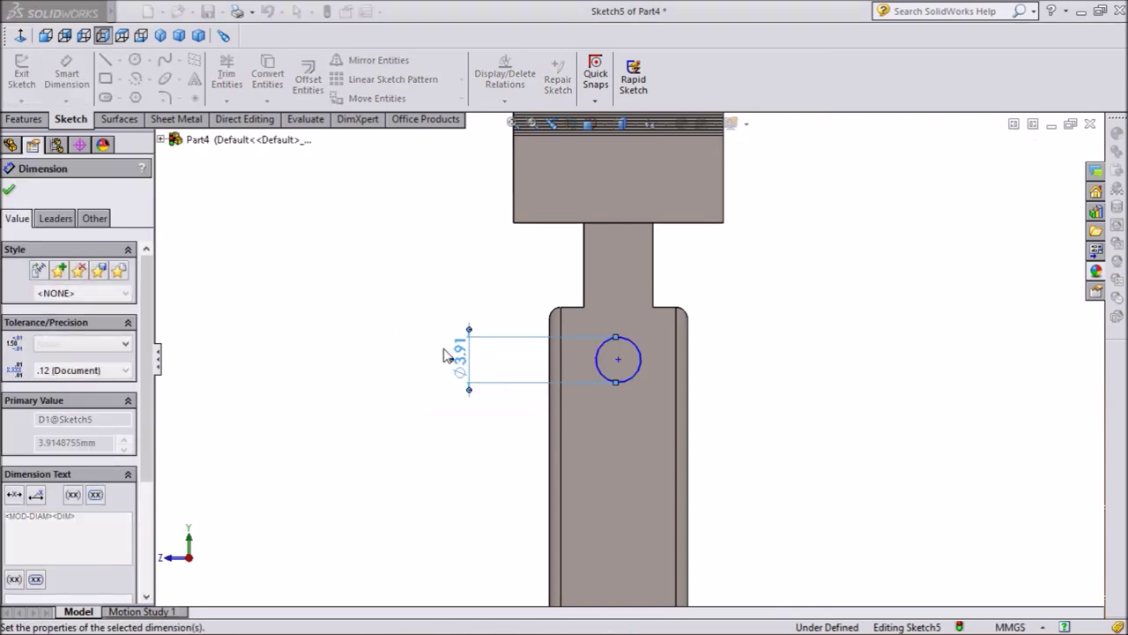
- Place the circle centre 13.17 mm below the midpoint of the neck's top edge
click(619, 224)
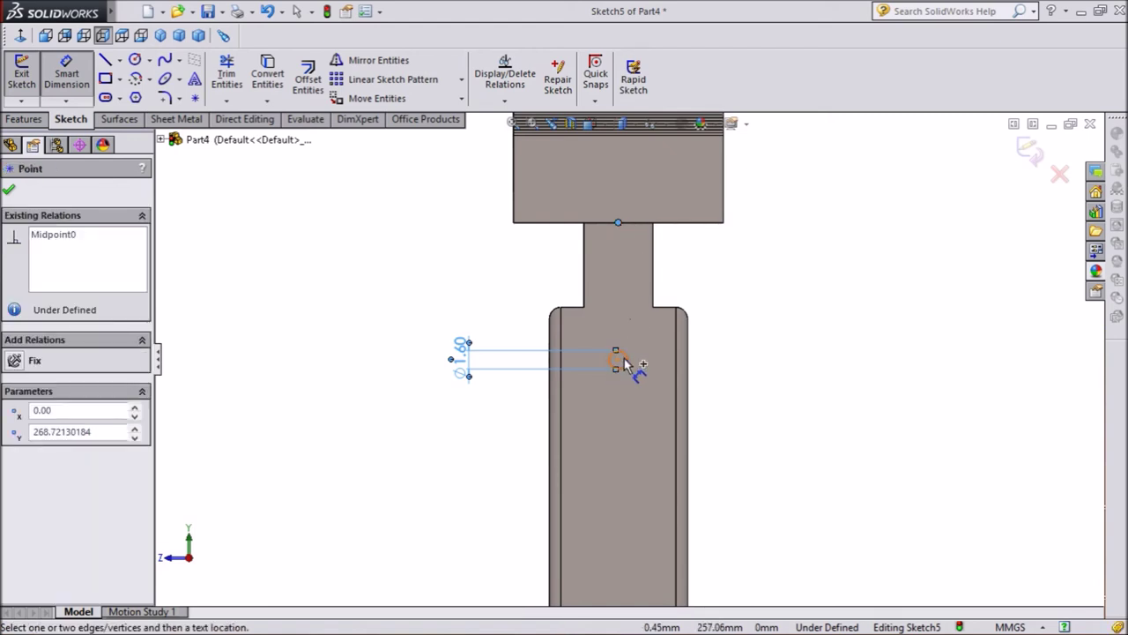
click(618, 362)
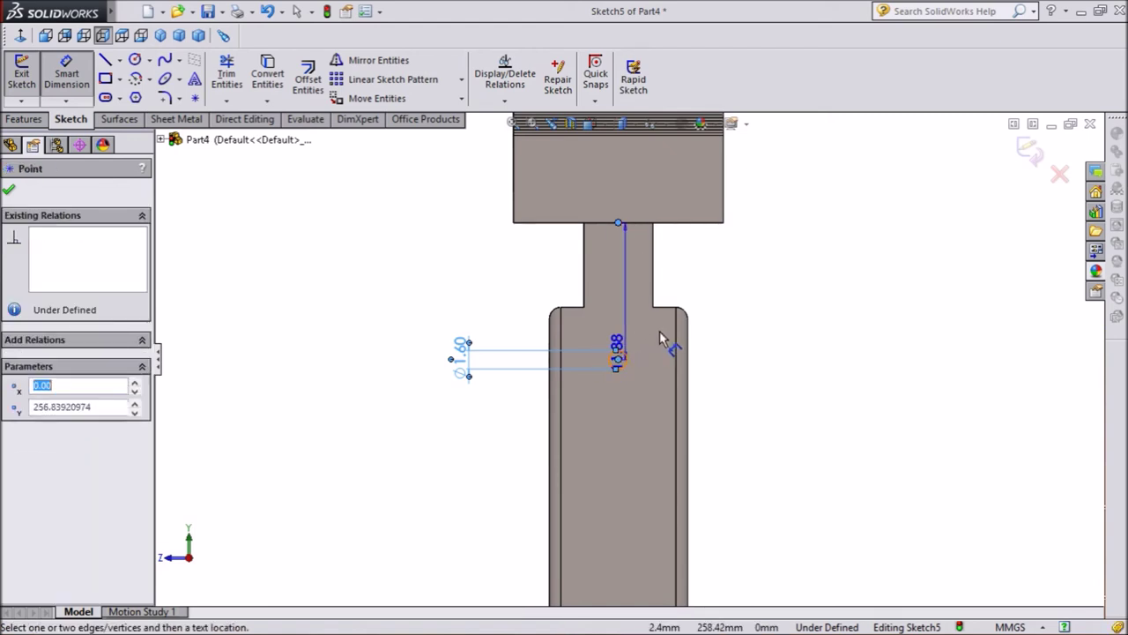
click(737, 300)
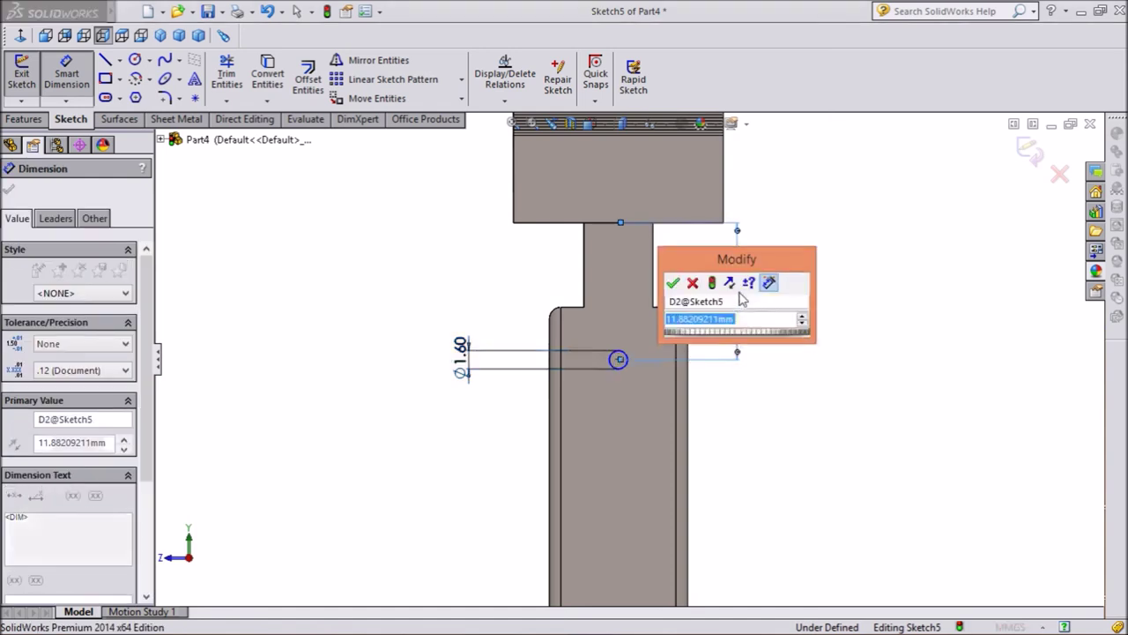
text(13.17)
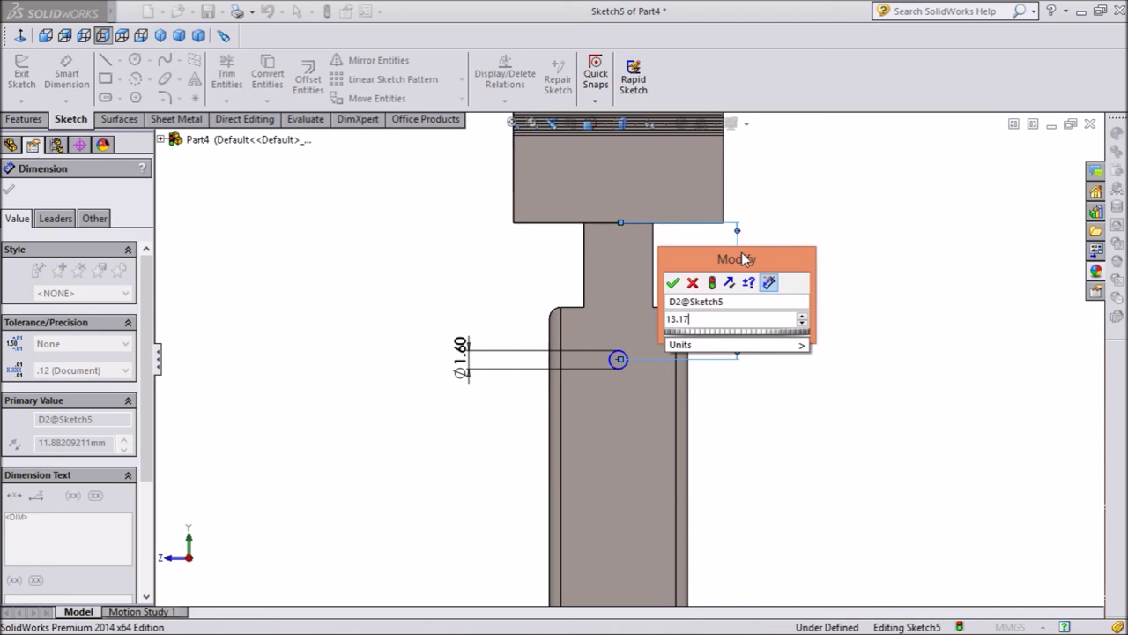
text(5)
click(673, 284)
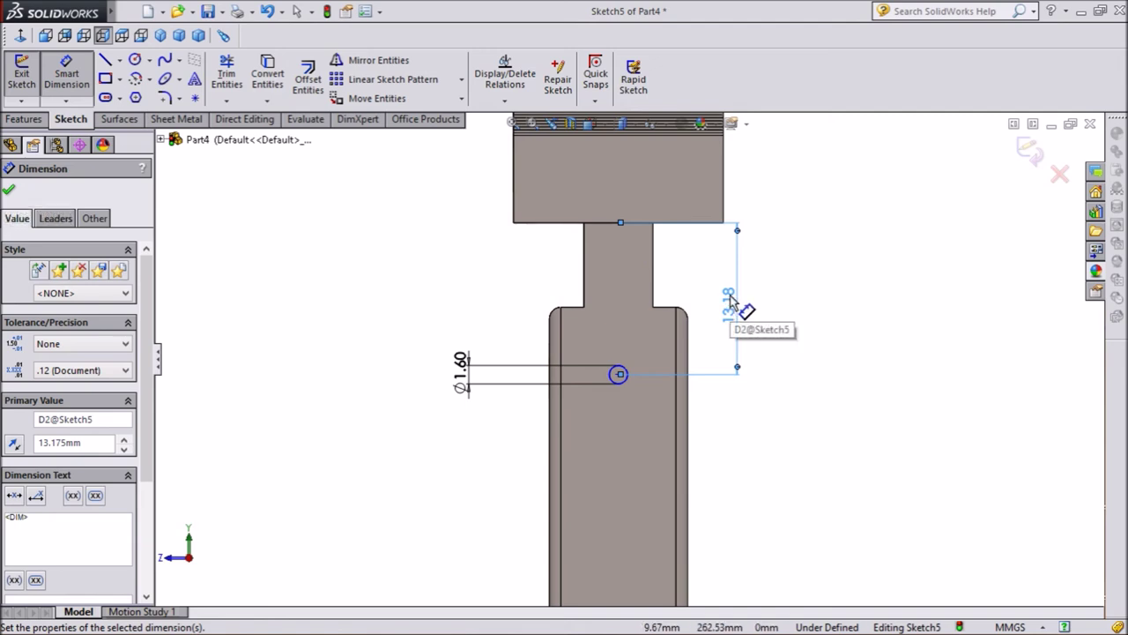
double_click(730, 299)
text(13.17)
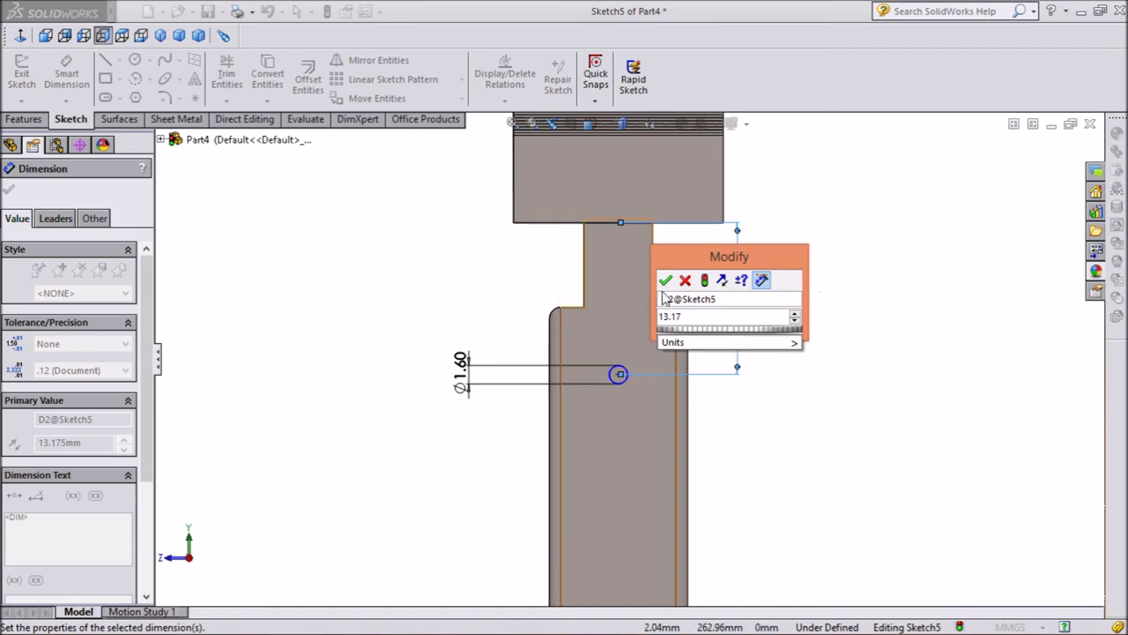
click(667, 280)
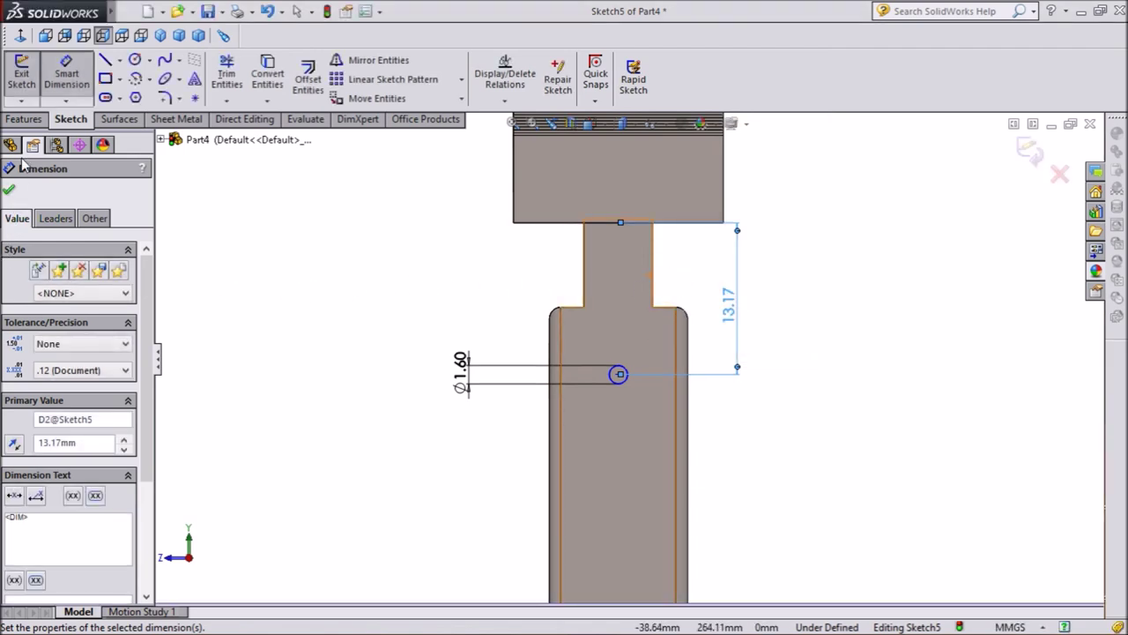
click(35, 124)
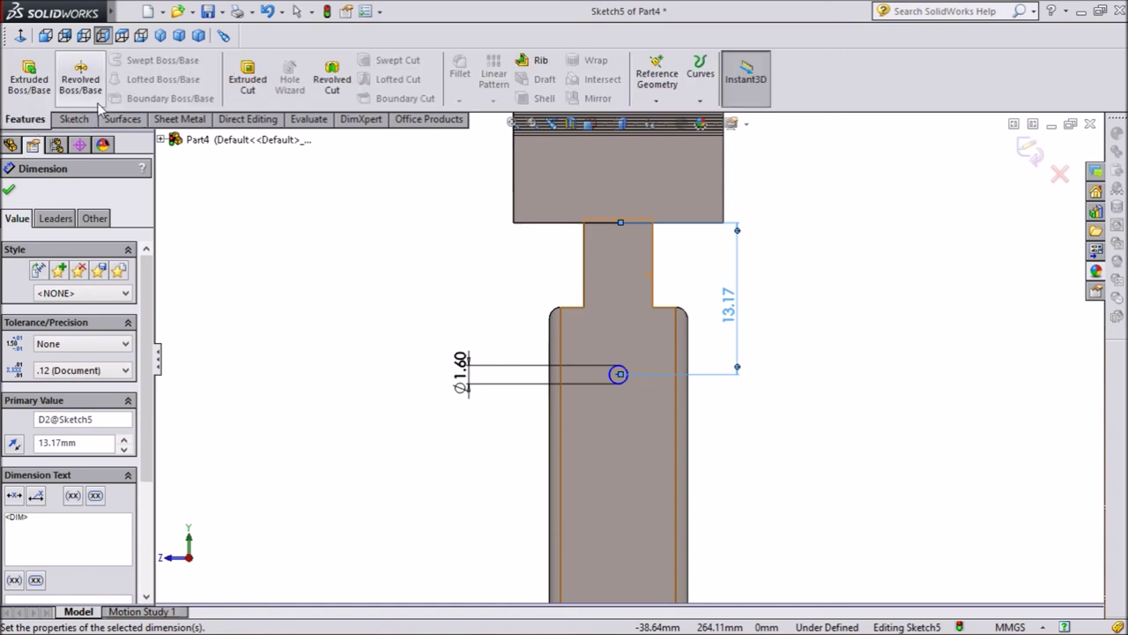
- Extrude-cut the 1.60 mm circle as a Blind hole 3.175 mm deep
click(245, 81)
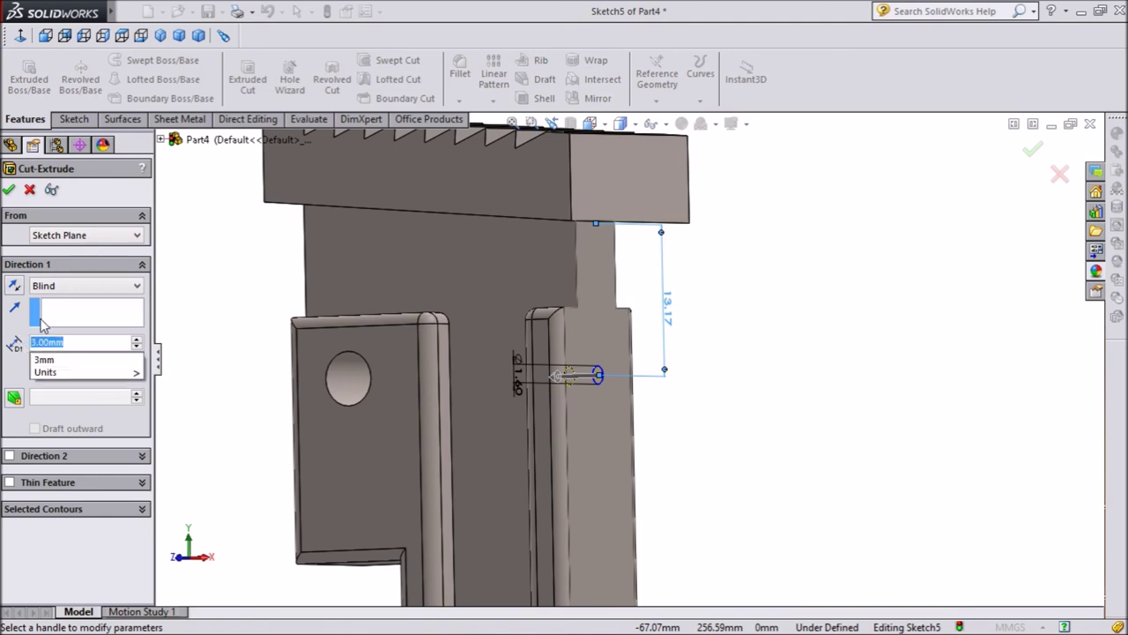
text(3.175)
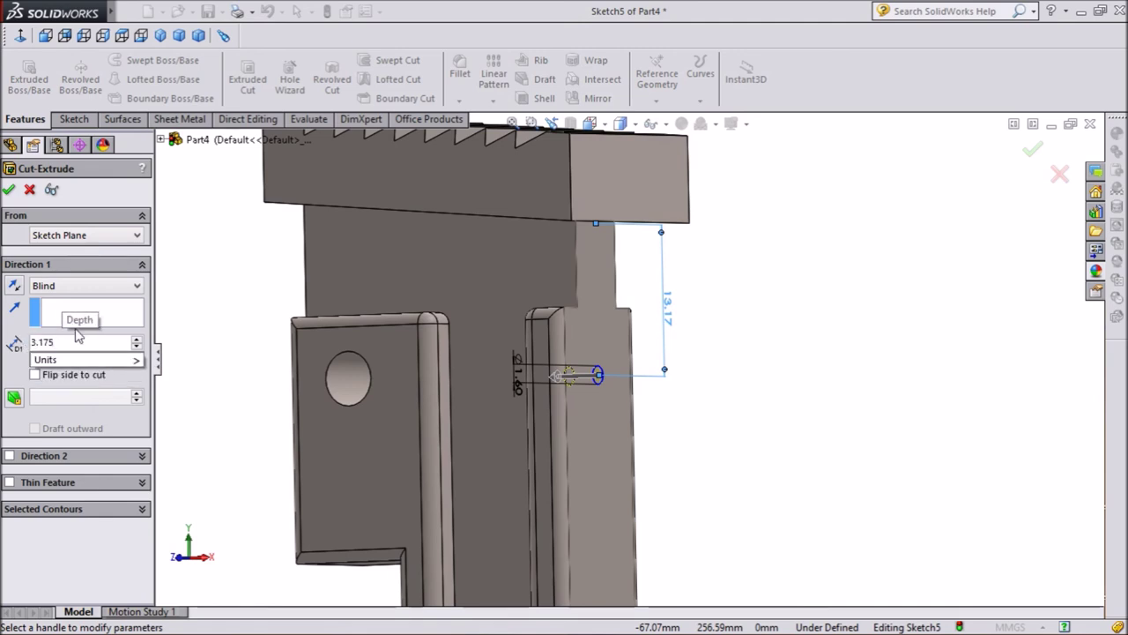
key(Return)
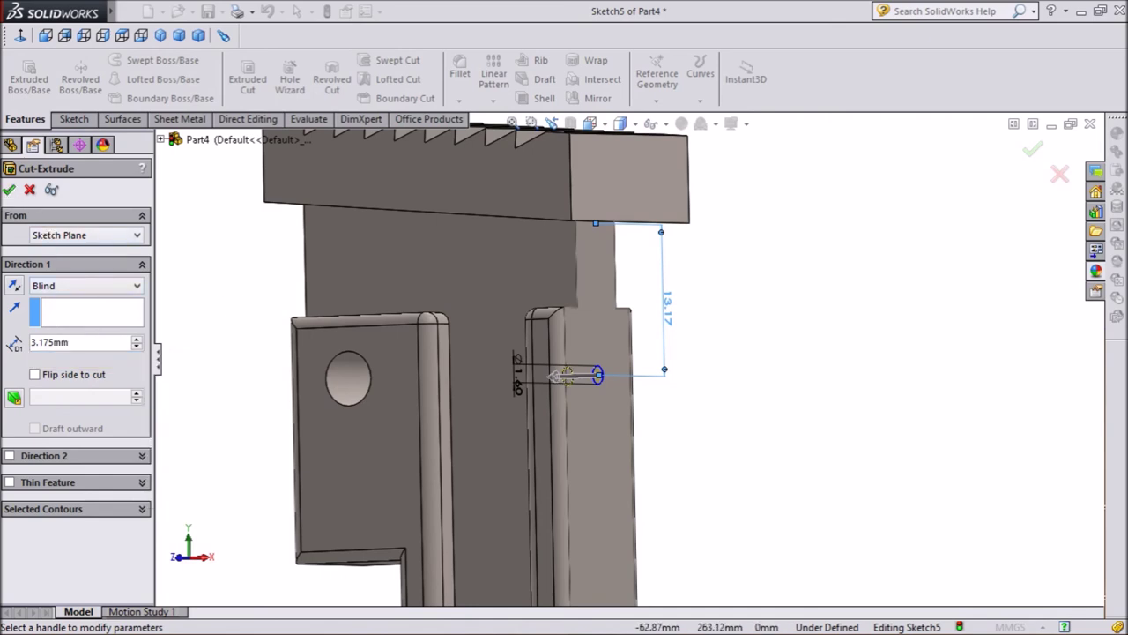
click(9, 190)
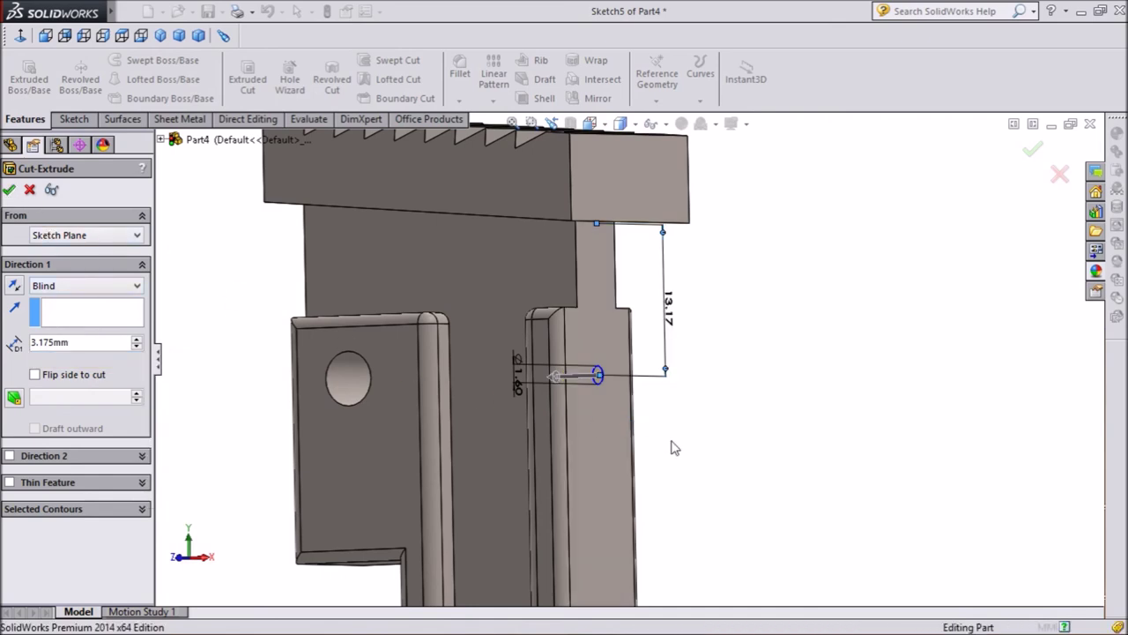
- Turn the part to inspect the new hole, then start a sketch on the handle's long face
mouse_move(817, 372)
middle_down()
mouse_move(753, 375)
mouse_move(1011, 355)
middle_up()
scroll(824, 348, up, 3)
scroll(812, 351, up, 3)
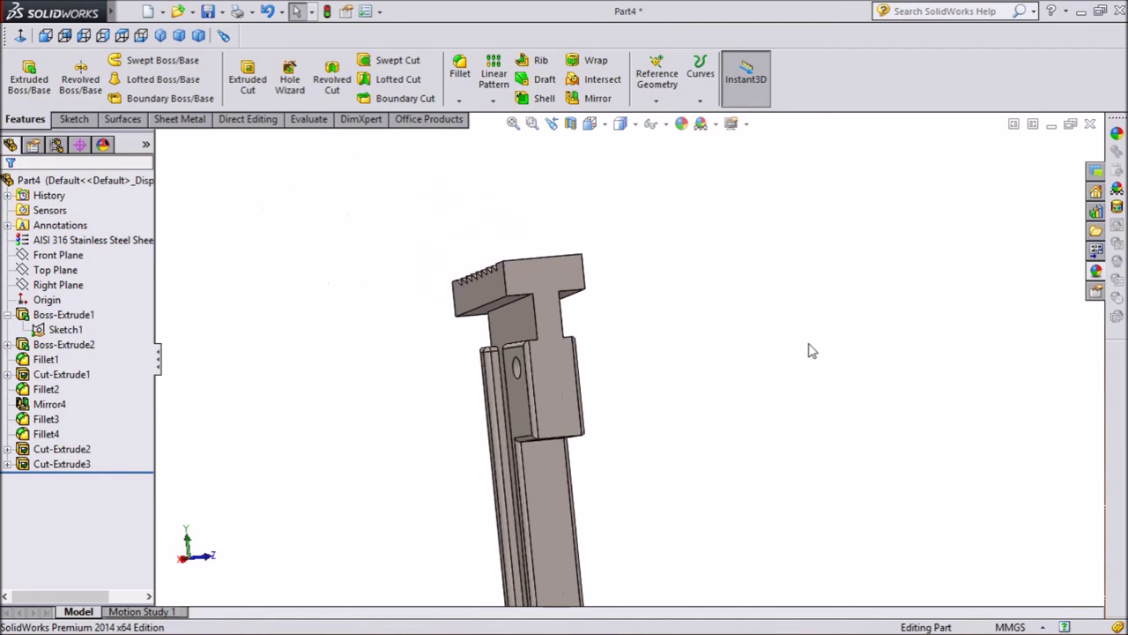
mouse_move(789, 355)
middle_down()
mouse_move(496, 406)
mouse_move(511, 465)
mouse_move(644, 297)
middle_up()
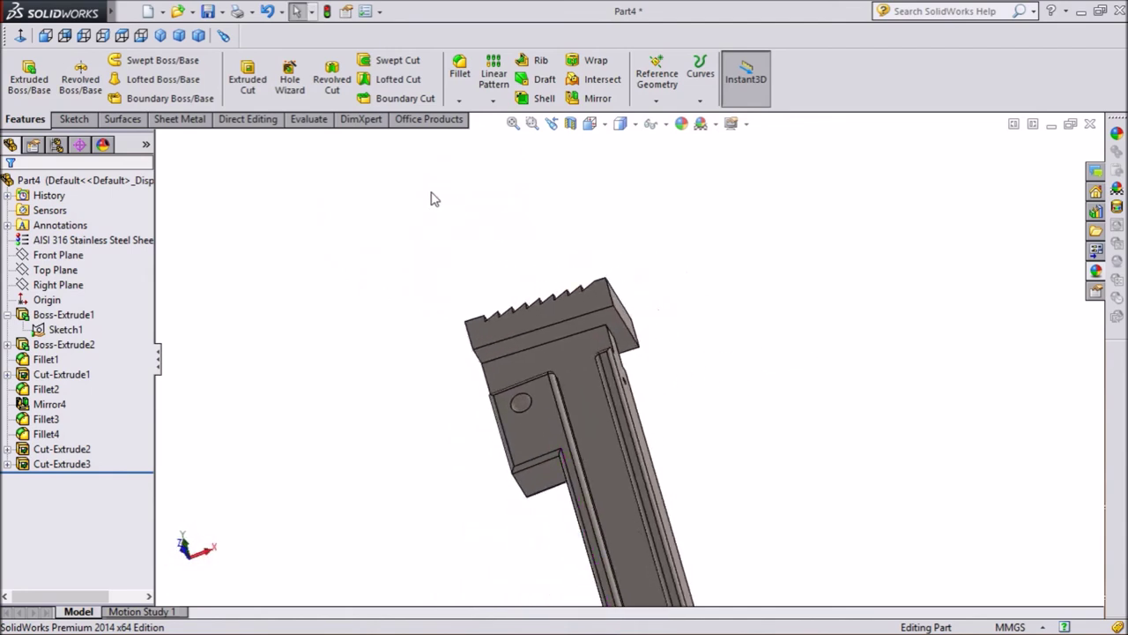
click(160, 35)
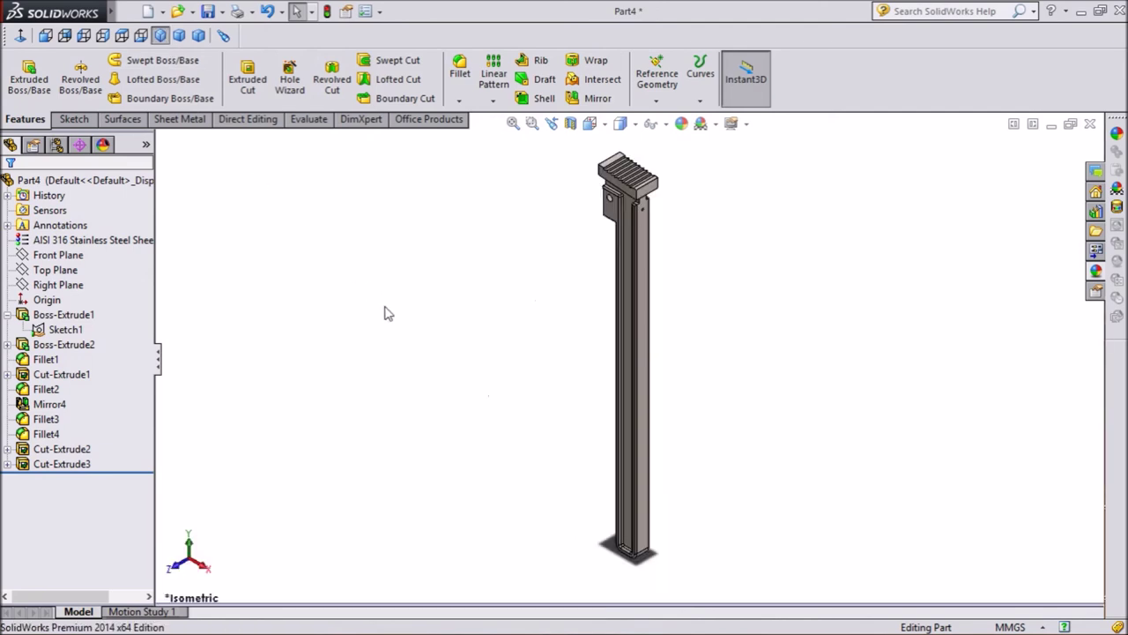
mouse_move(565, 295)
middle_down()
mouse_move(660, 302)
mouse_move(693, 320)
mouse_move(685, 294)
middle_up()
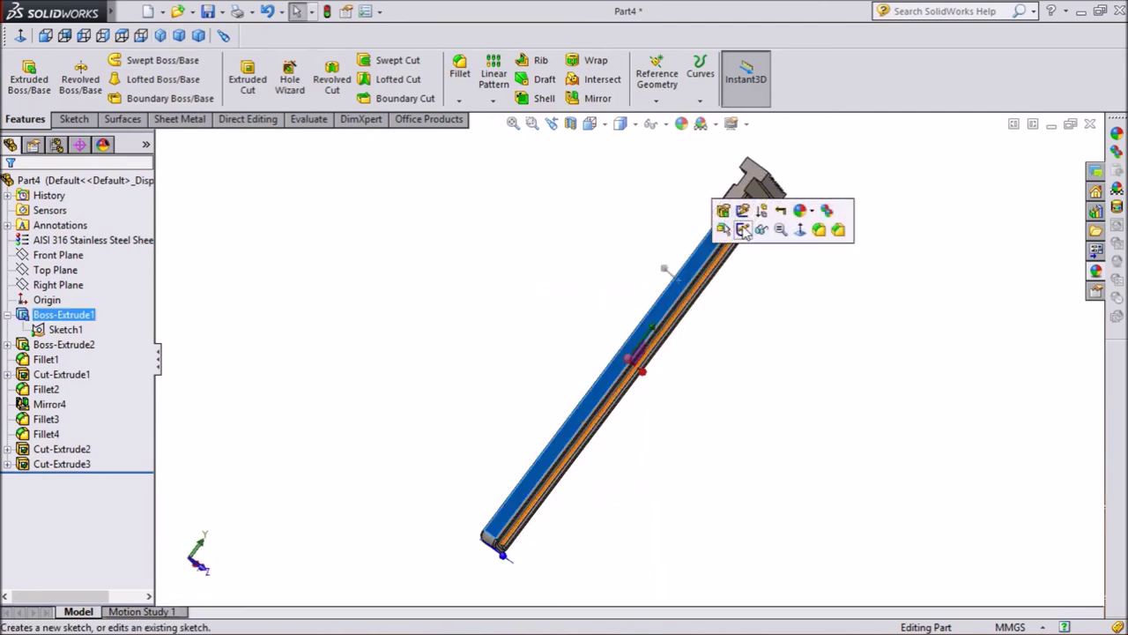
click(744, 229)
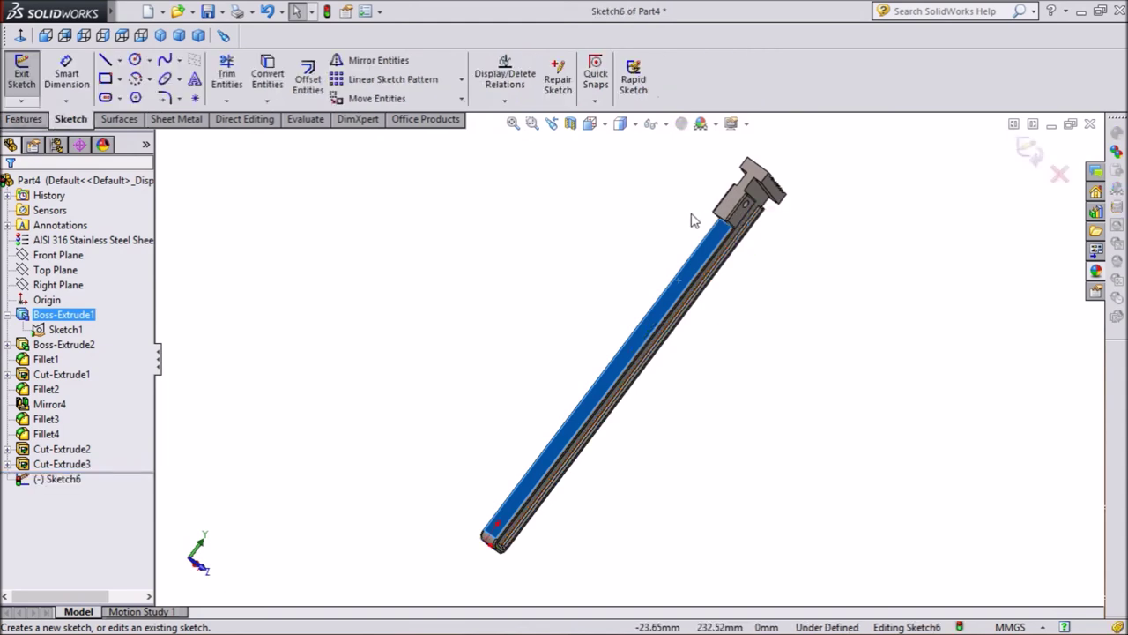
- View the handle face normal-to and draw a small circle on it
click(23, 35)
scroll(629, 217, up, 3)
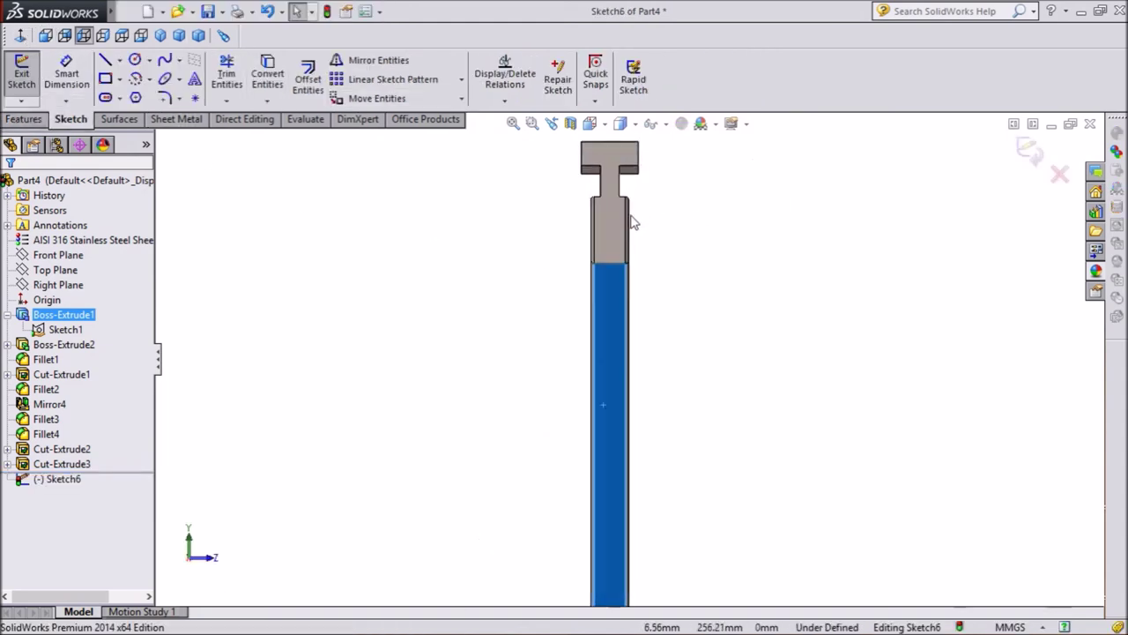
click(135, 60)
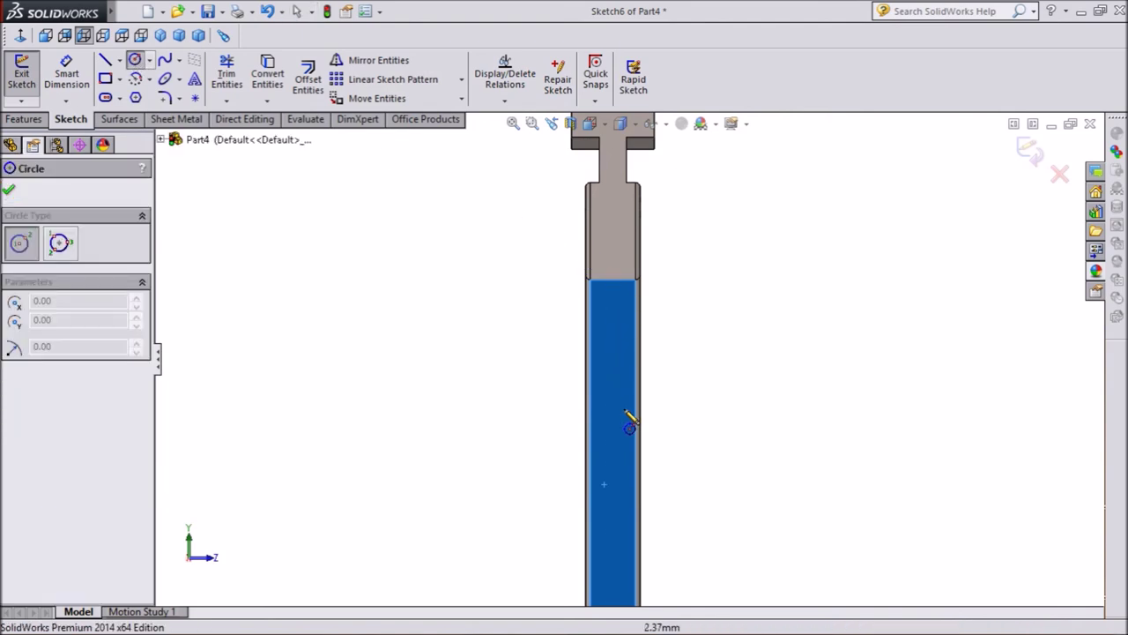
click(613, 477)
click(620, 460)
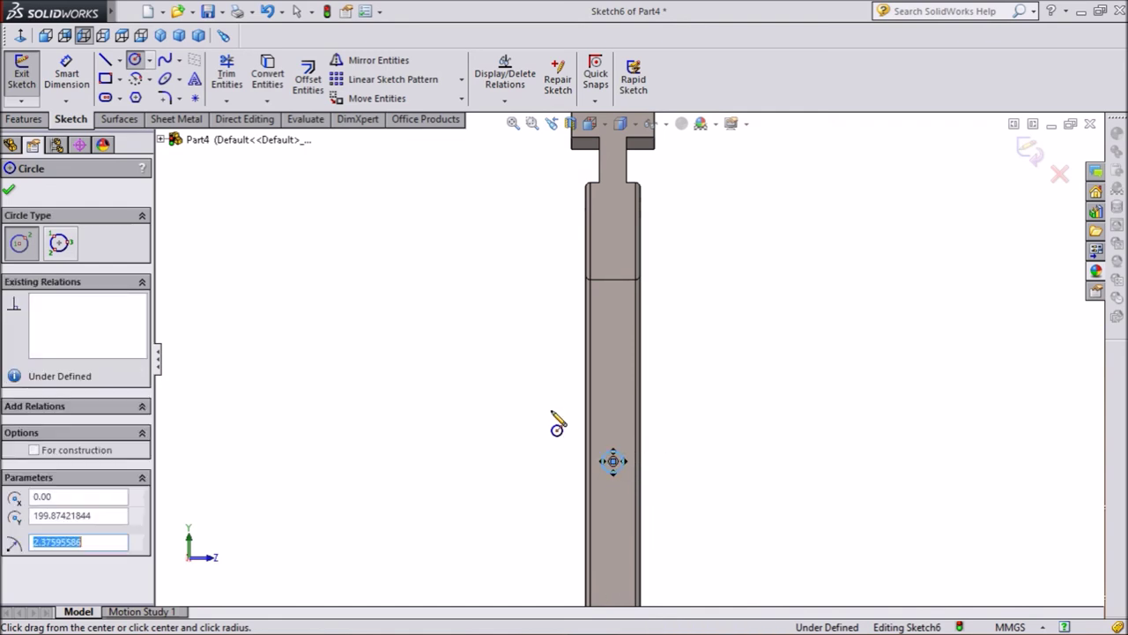
- Dimension the circle's diameter to 1.6 mm
click(67, 75)
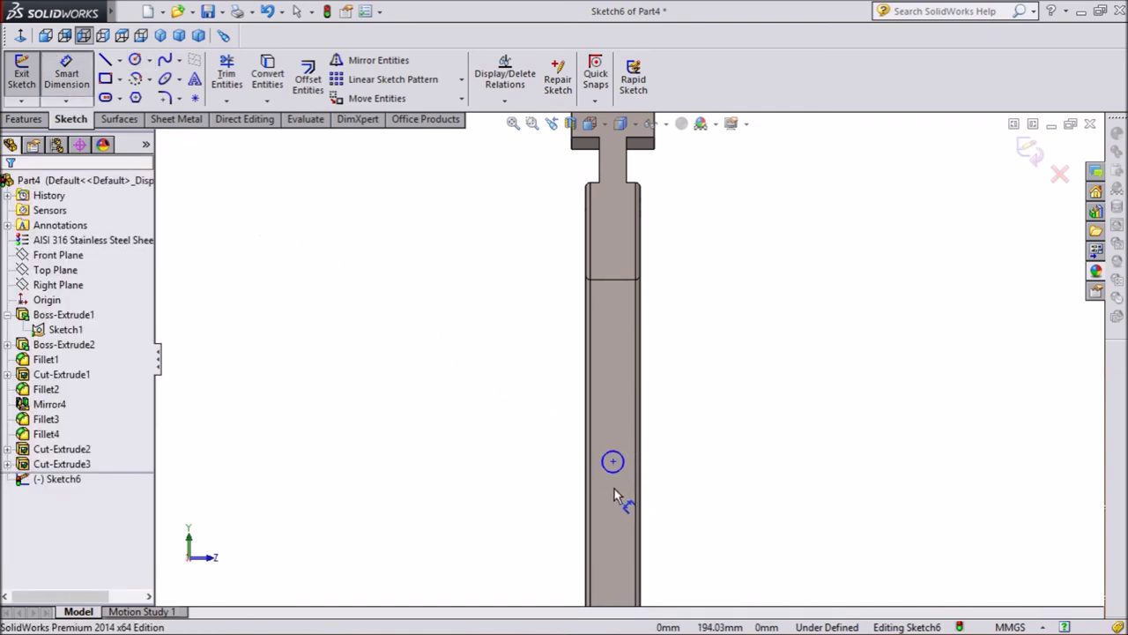
scroll(606, 474, down, 2)
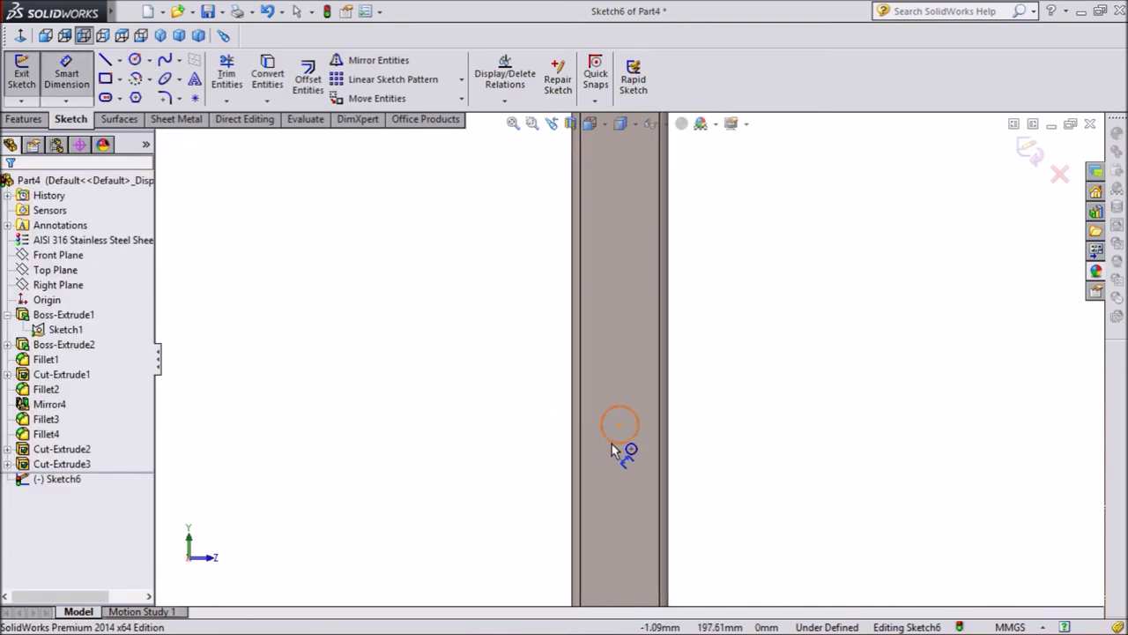
click(612, 443)
click(520, 437)
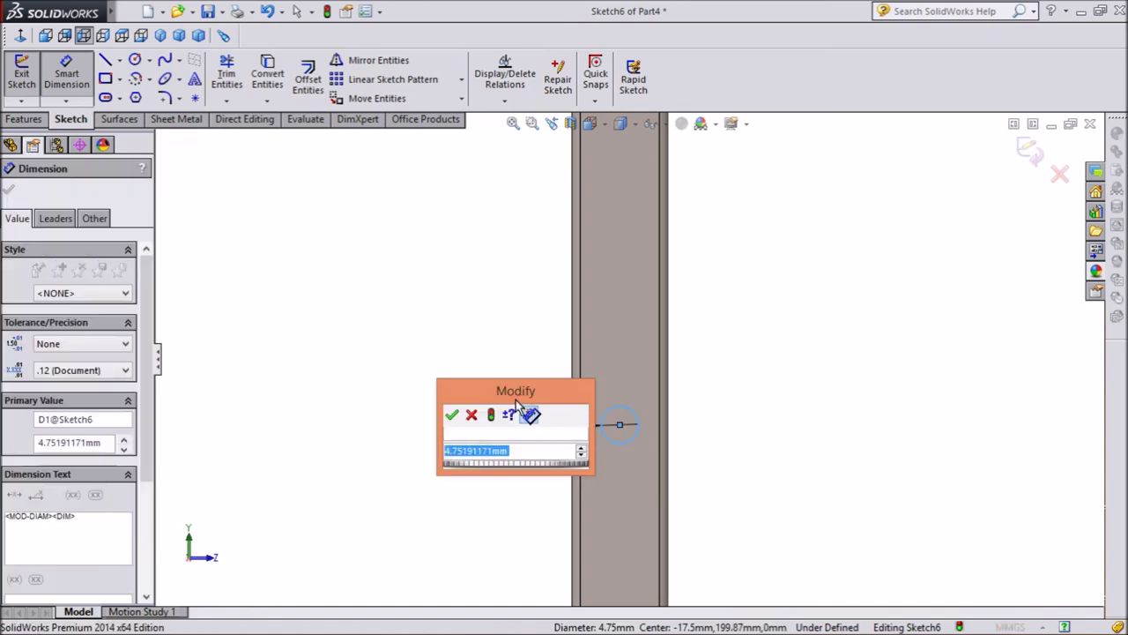
text(1.6)
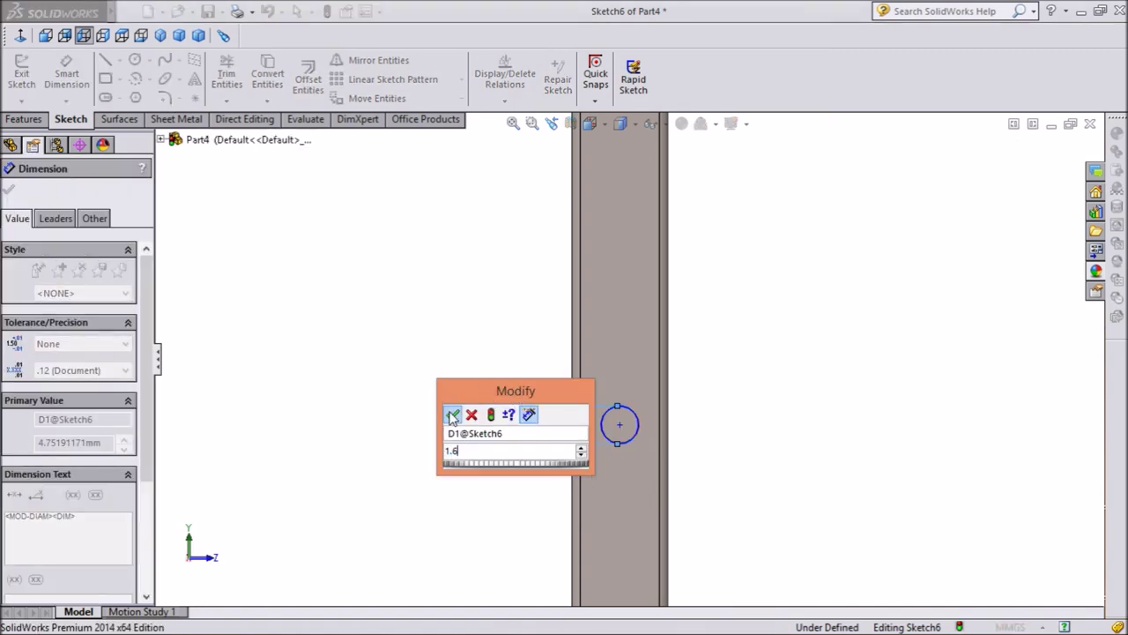
click(451, 416)
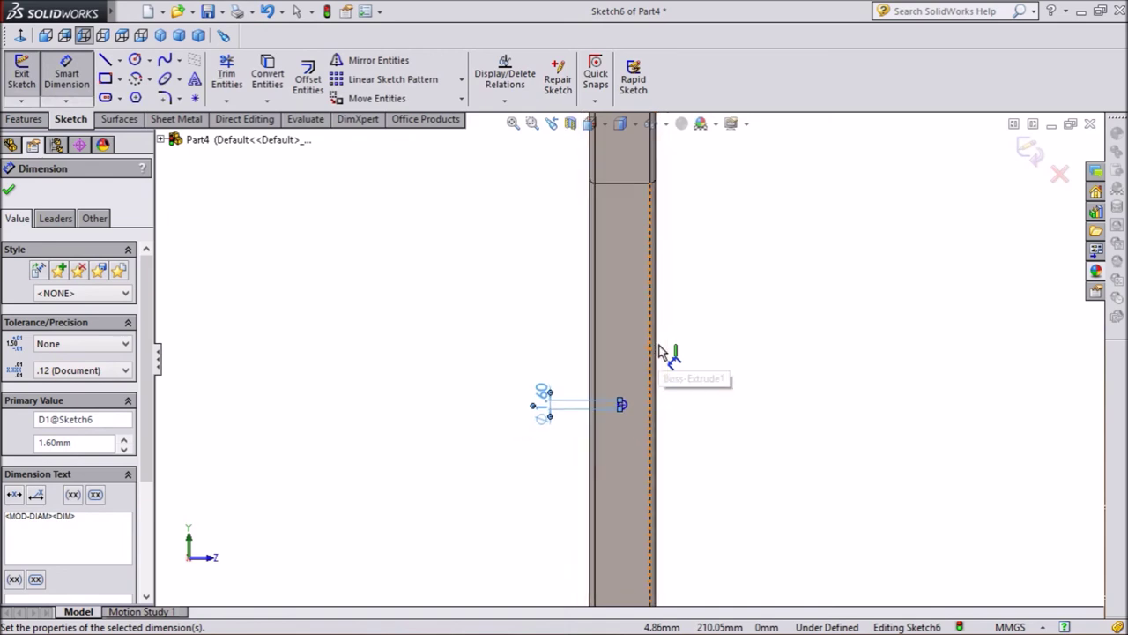
- Place the circle's centre 65 mm from the horizontal edge above it
scroll(639, 295, up, 2)
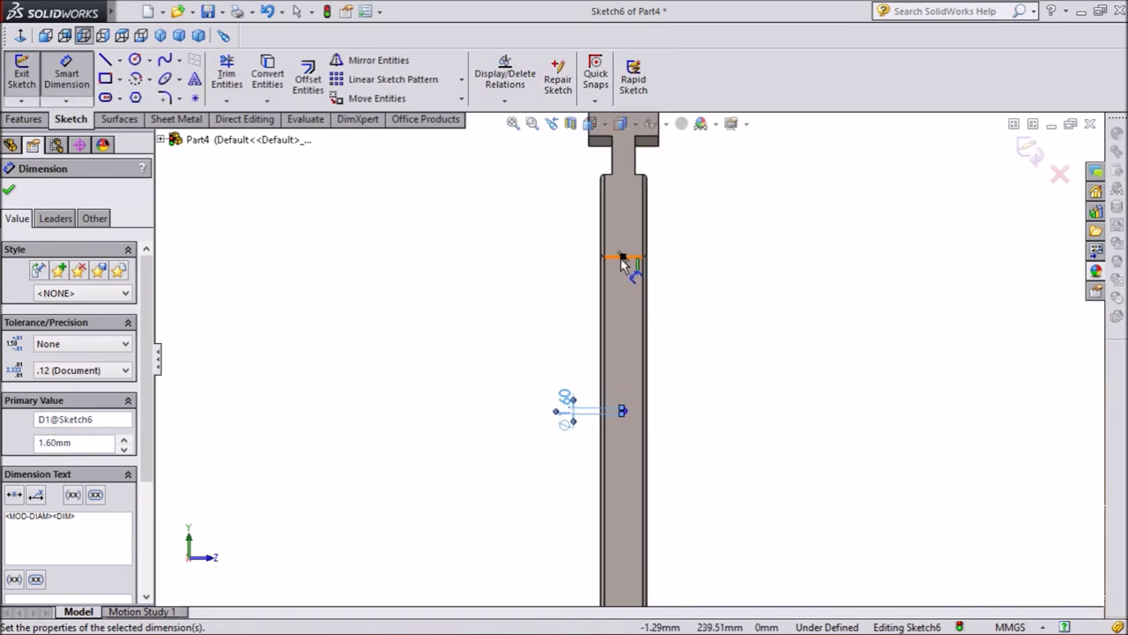
click(622, 258)
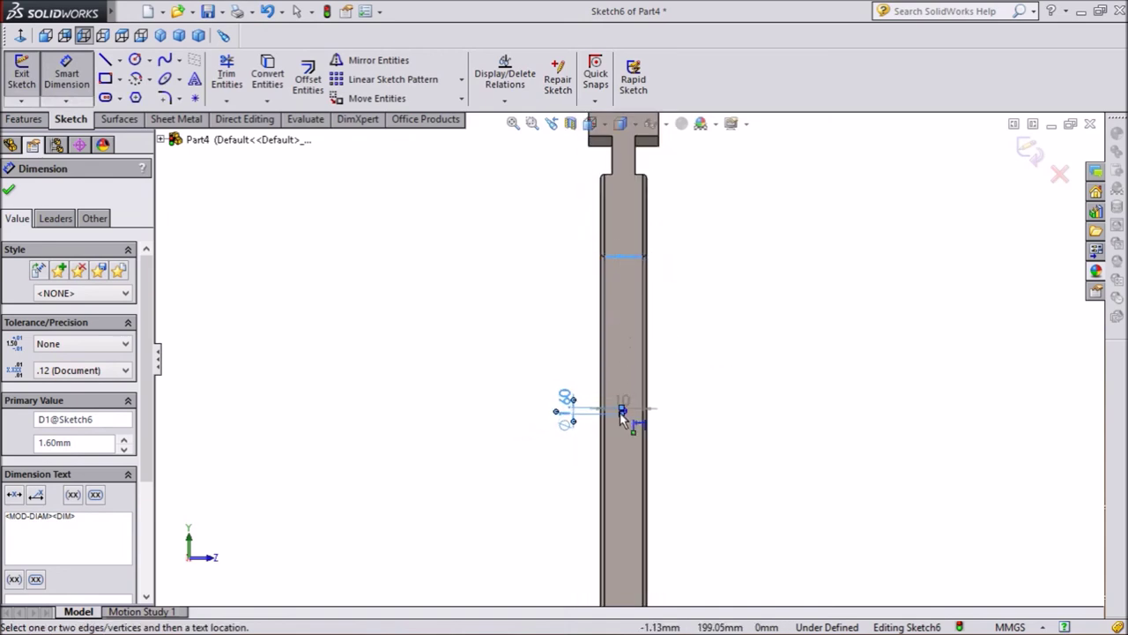
scroll(621, 415, down, 2)
scroll(624, 406, down, 3)
scroll(627, 397, down, 3)
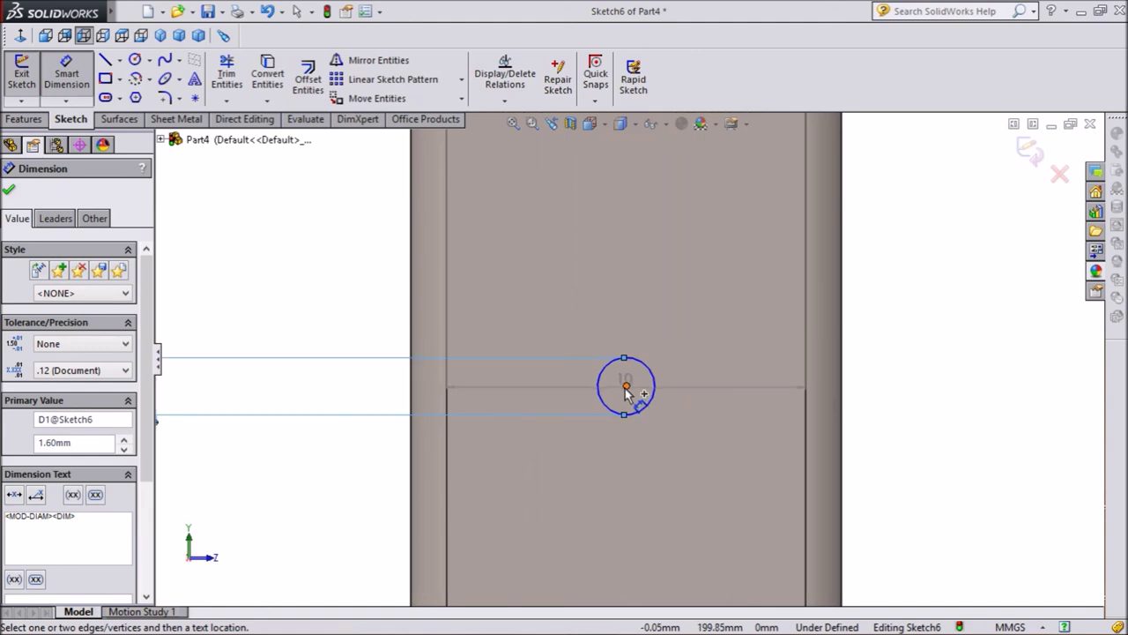
click(626, 386)
scroll(572, 343, up, 2)
scroll(555, 335, up, 2)
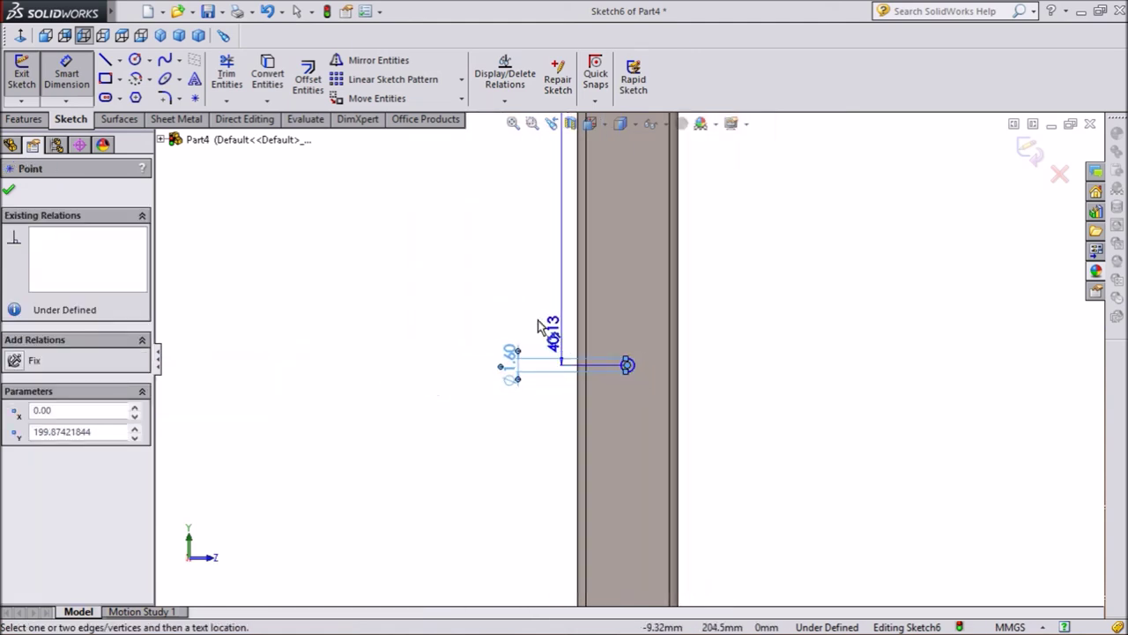
click(508, 275)
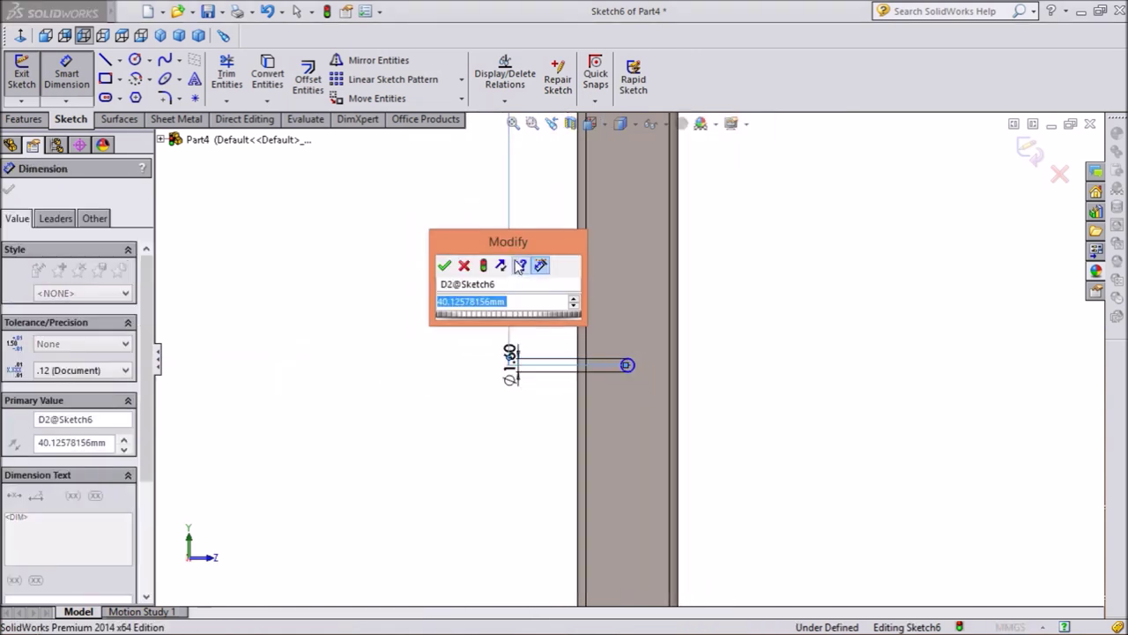
text(65)
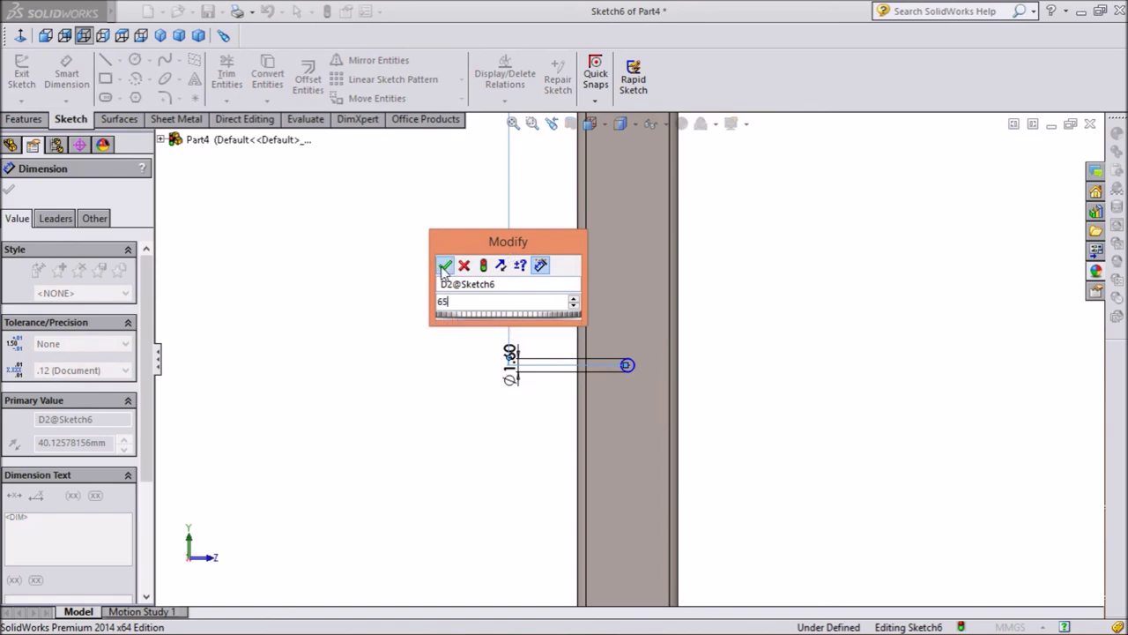
click(444, 265)
scroll(523, 362, up, 2)
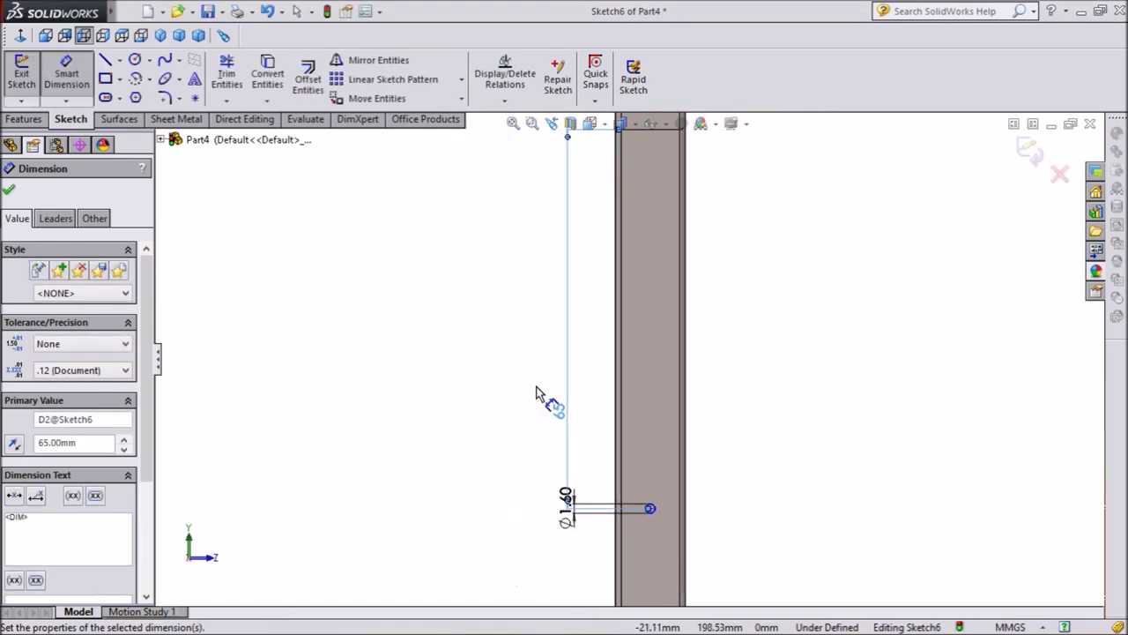
click(10, 193)
click(27, 119)
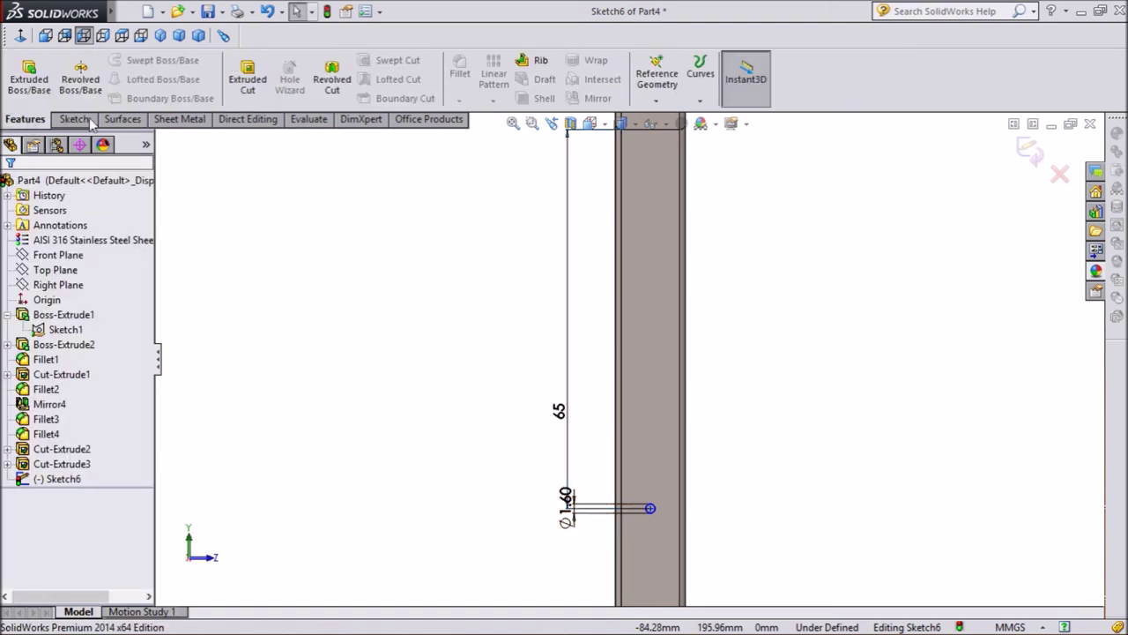
- Extruded-cut the 1.6 mm circle Blind 3.175 mm into the handle face
click(248, 75)
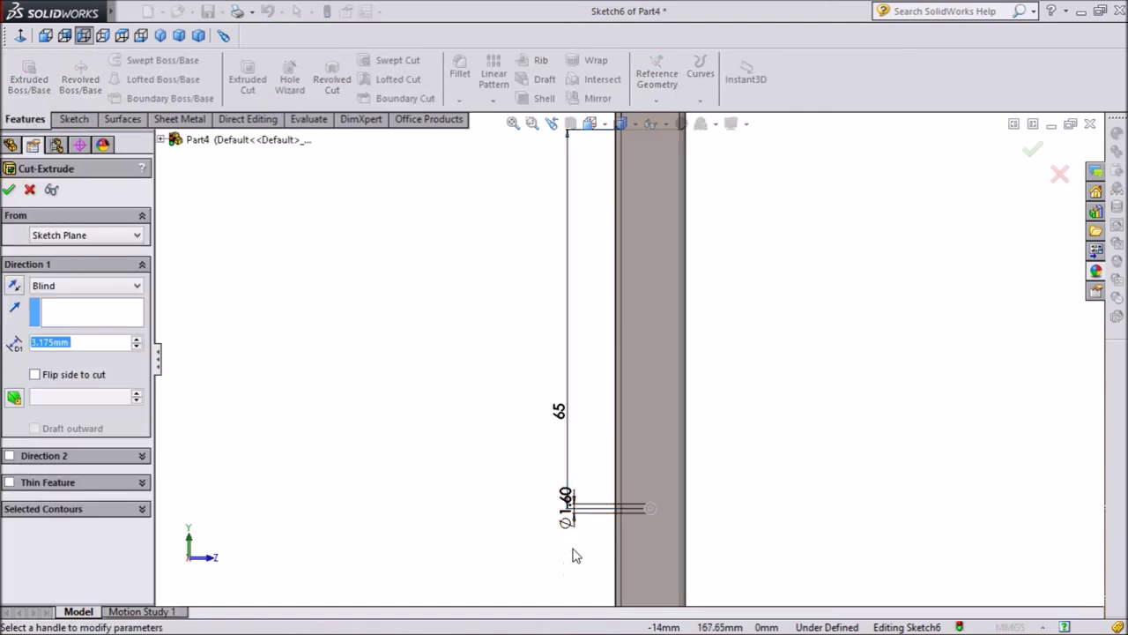
right_click(570, 513)
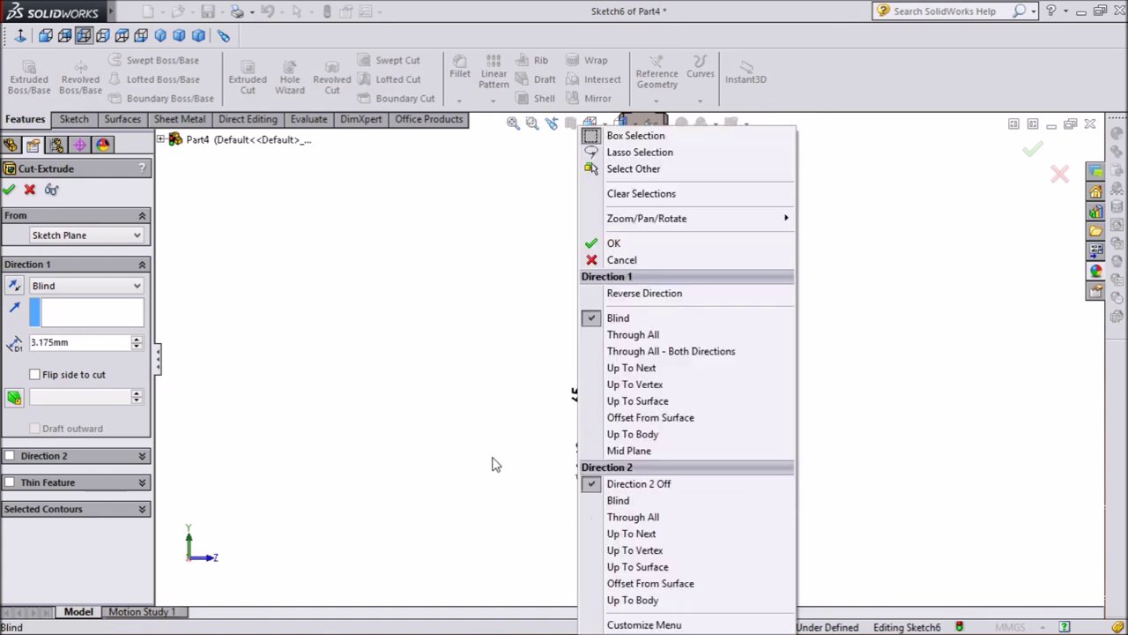
click(483, 456)
middle_drag(566, 508, 651, 517)
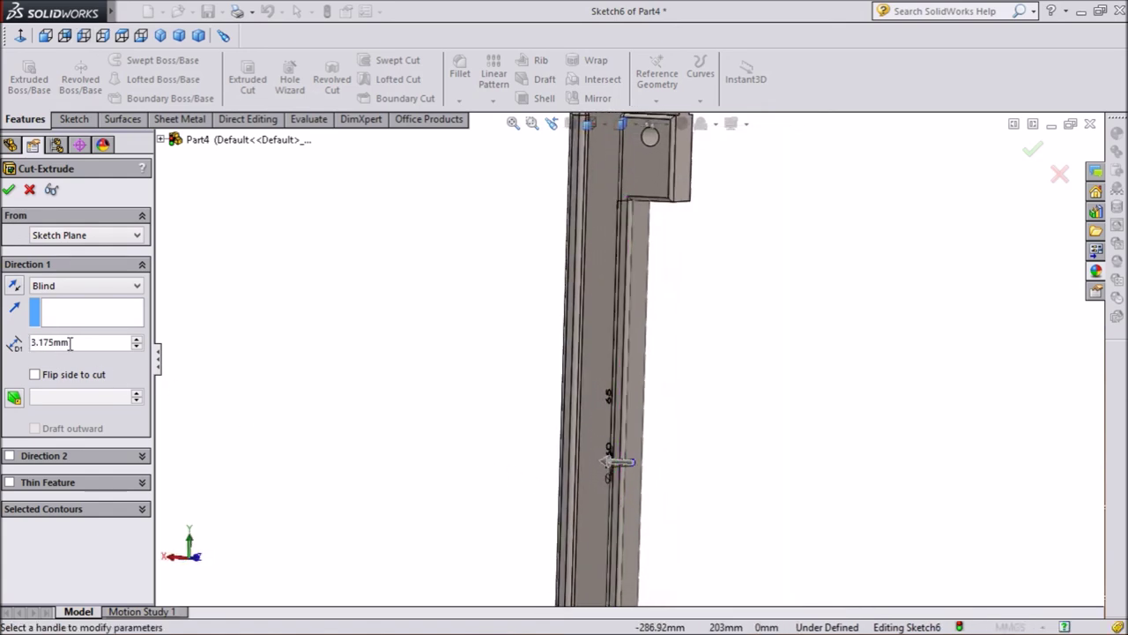
click(8, 191)
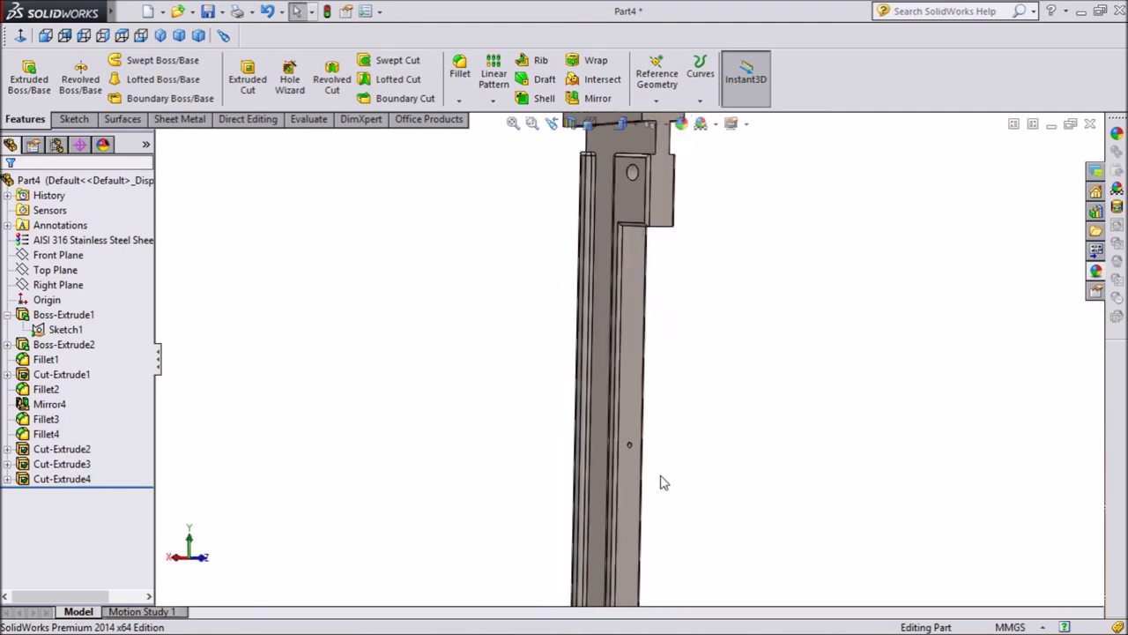
scroll(662, 482, down, 3)
scroll(600, 434, down, 2)
middle_drag(751, 370, 745, 370)
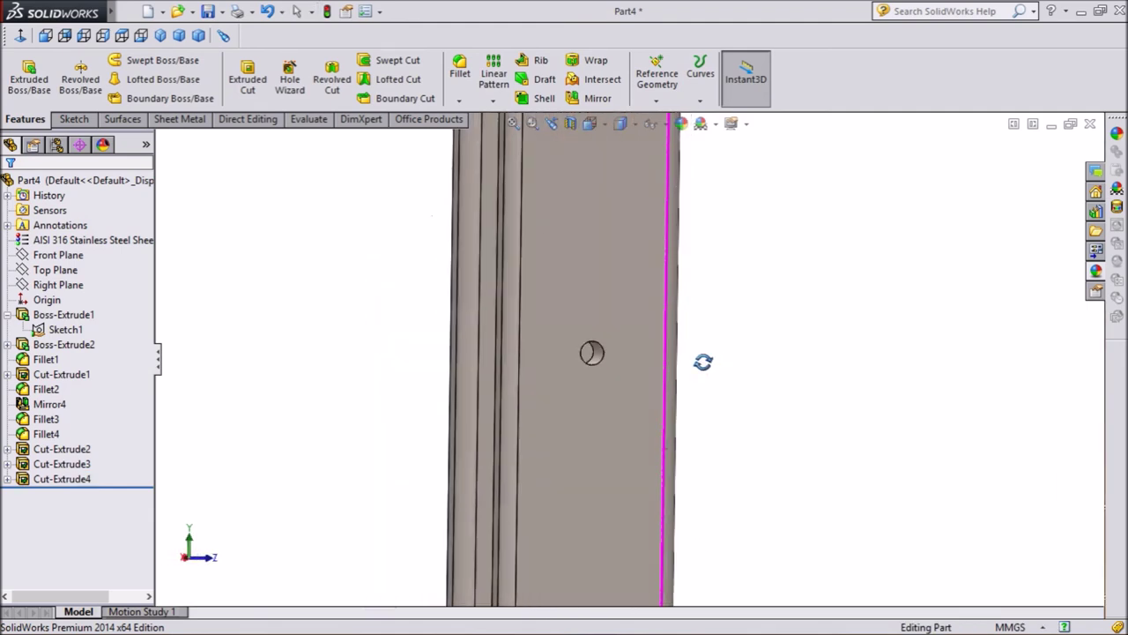
click(160, 35)
mouse_move(482, 346)
middle_down()
mouse_move(654, 546)
mouse_move(710, 552)
mouse_move(813, 408)
mouse_move(914, 330)
mouse_move(893, 236)
middle_up()
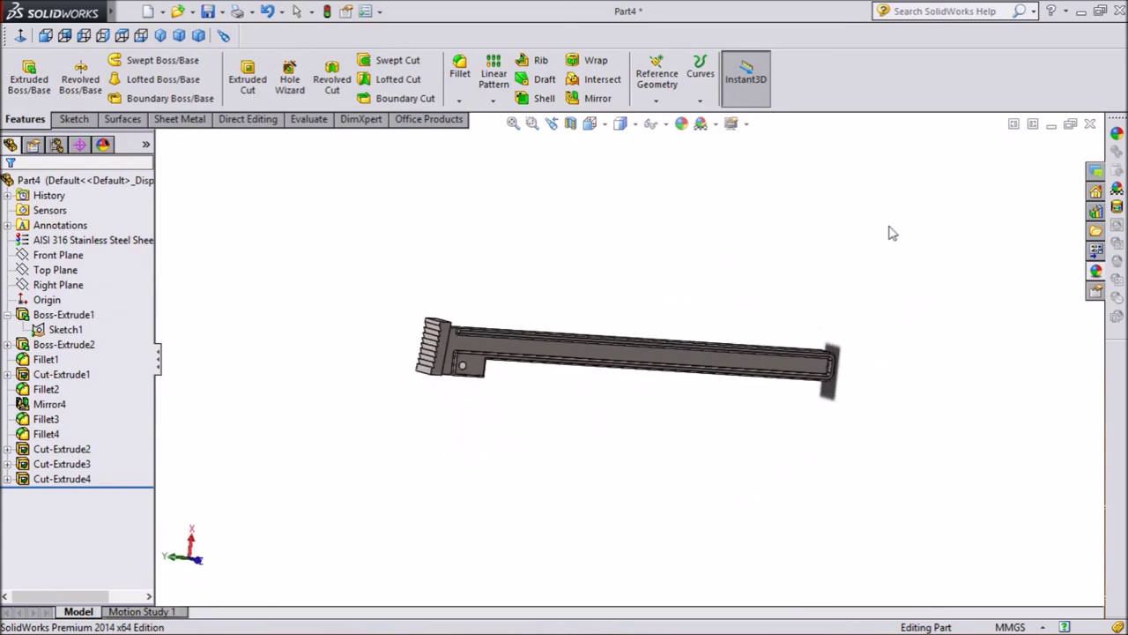
mouse_move(286, 470)
middle_down()
mouse_move(468, 362)
mouse_move(436, 334)
mouse_move(321, 353)
middle_up()
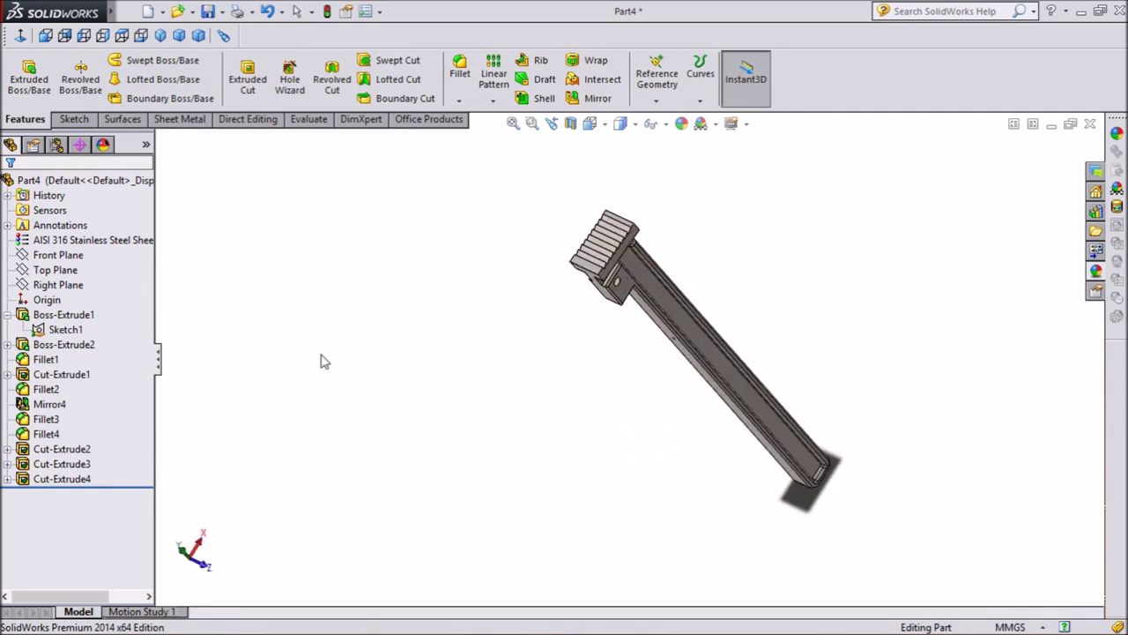
scroll(873, 317, down, 2)
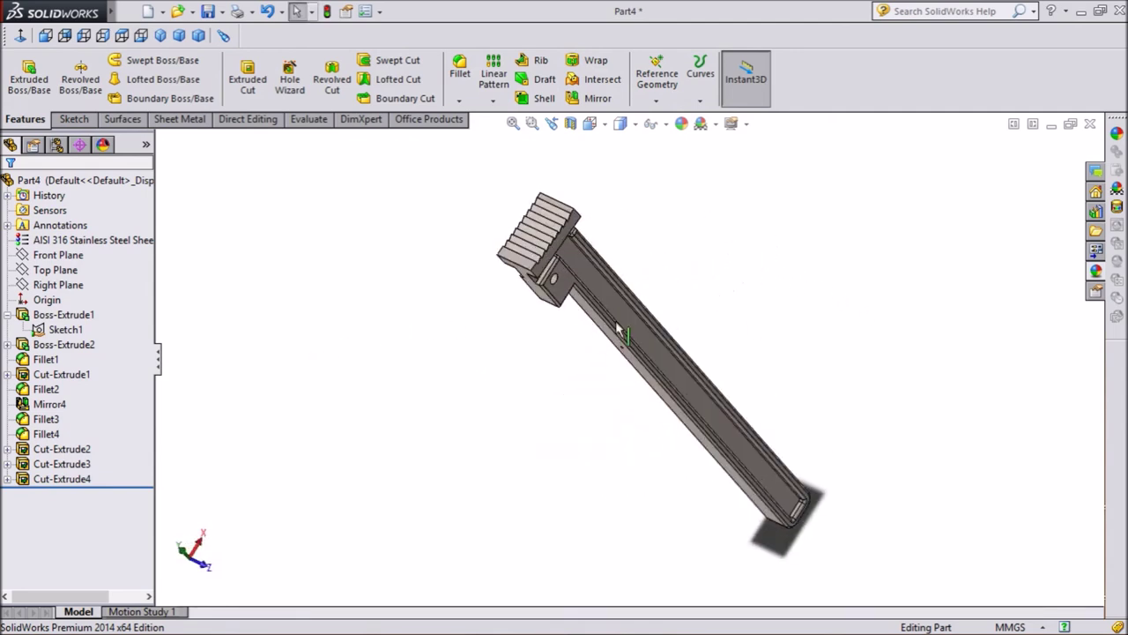
middle_drag(493, 329, 459, 337)
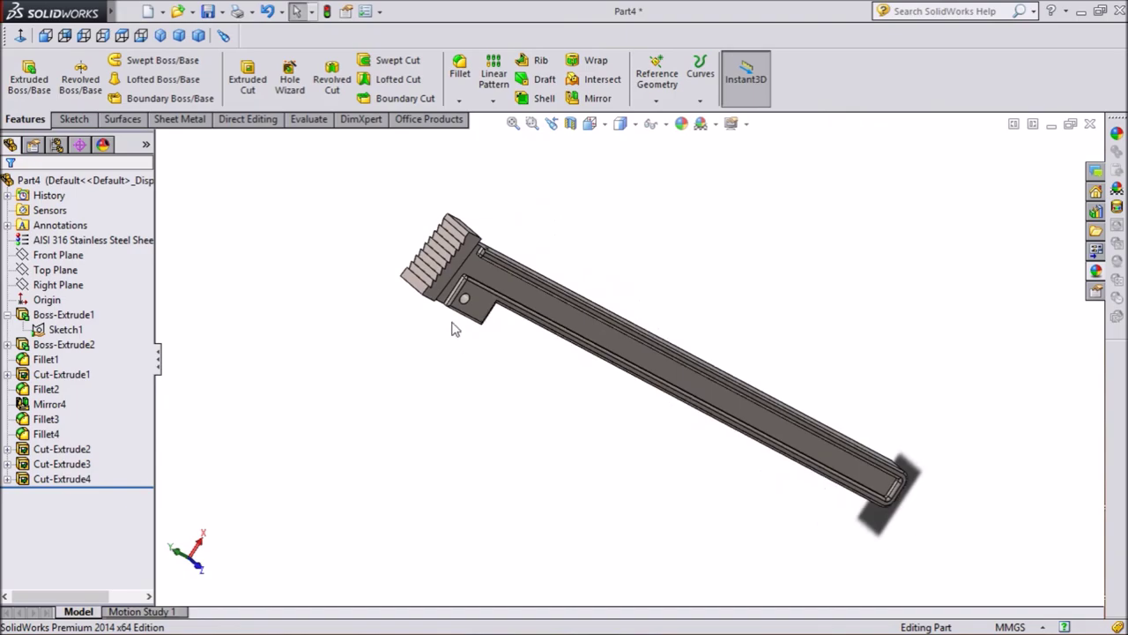